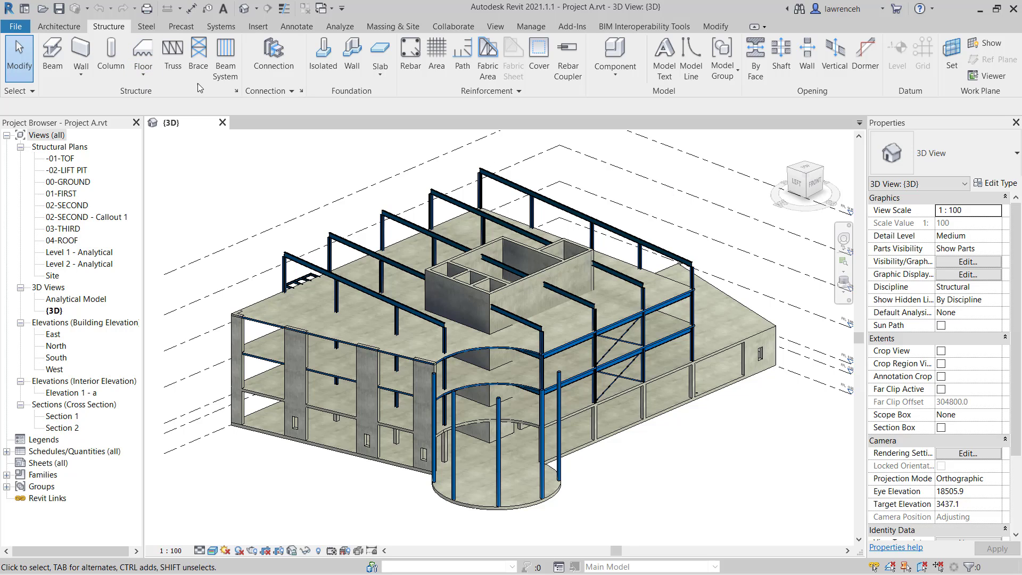
Start the Brace tool with the BR shortcut and tick 3D Snapping on the options bar
{"action": "key", "text": "b"}
{"action": "key", "text": "r"}
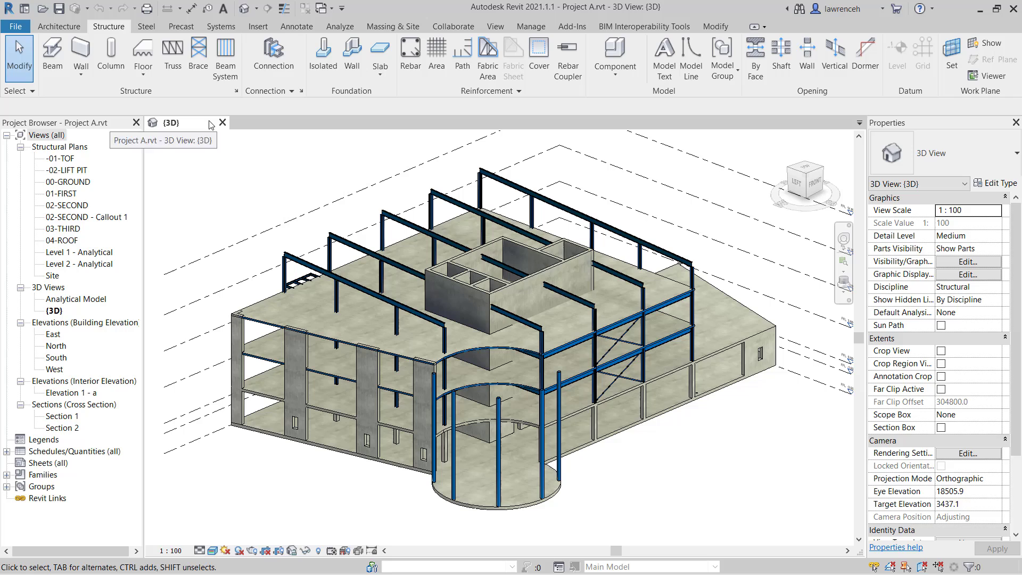
{"action": "left_click", "coordinate": [200, 75]}
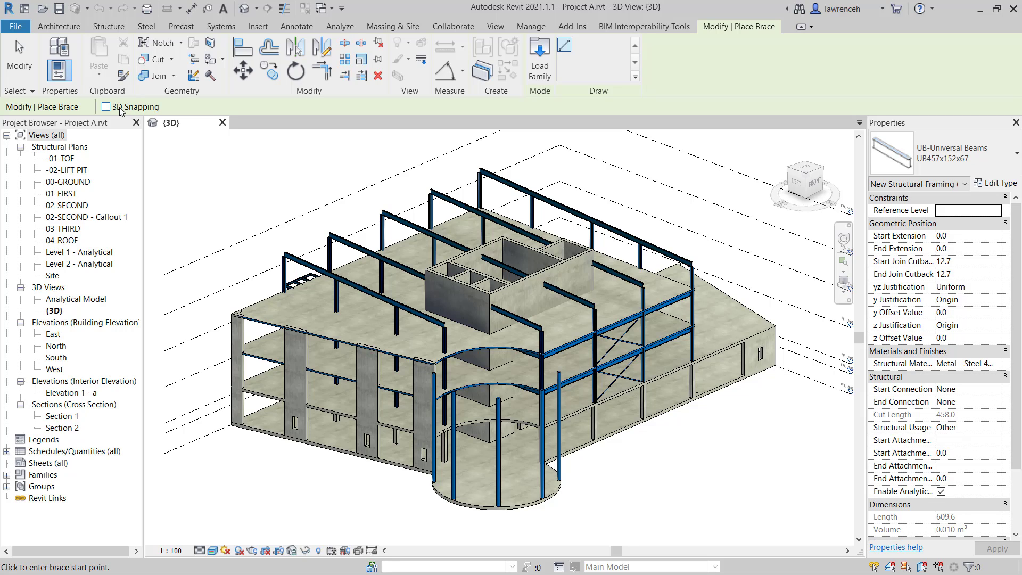
{"action": "left_click", "coordinate": [108, 108]}
Open Circular Hollow Sections.rfa from Structural Framing > Steel > British Standard
{"action": "left_click", "coordinate": [539, 60]}
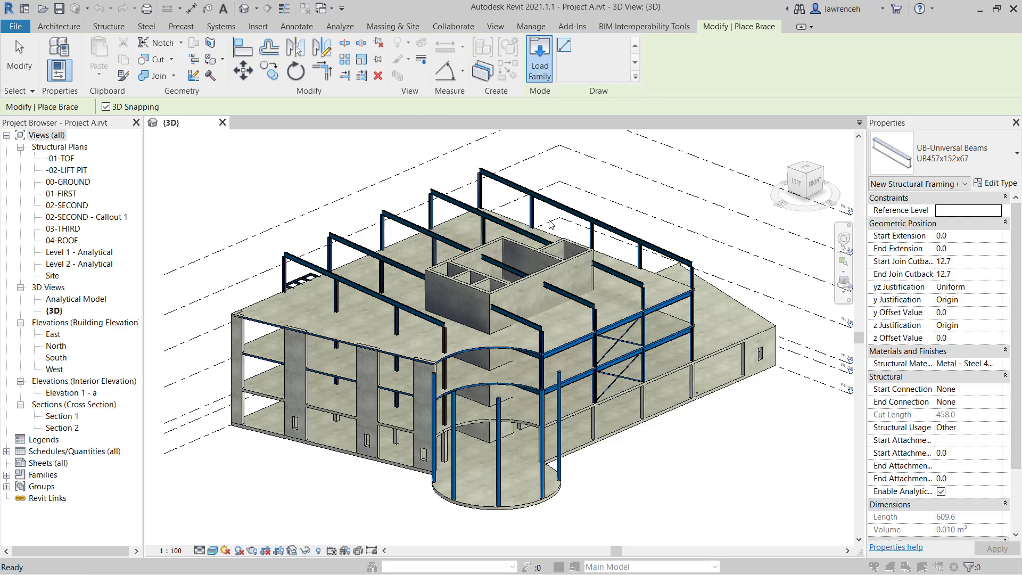
{"action": "scroll", "coordinate": [650, 238], "scroll_direction": "up", "scroll_amount": 5}
{"action": "left_click_drag", "start_coordinate": [649, 238], "coordinate": [639, 340]}
{"action": "double_click", "coordinate": [434, 357]}
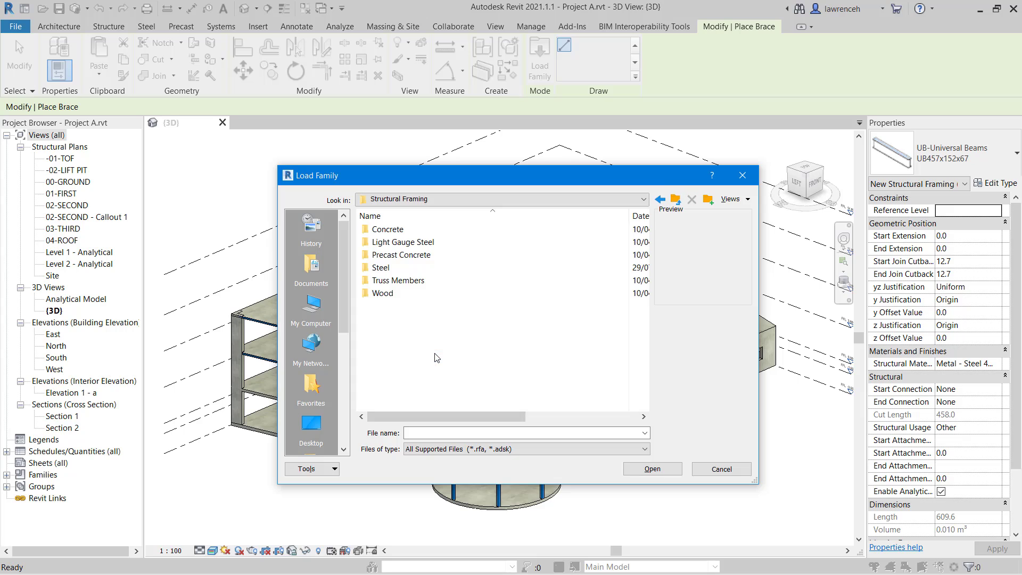
{"action": "double_click", "coordinate": [397, 272]}
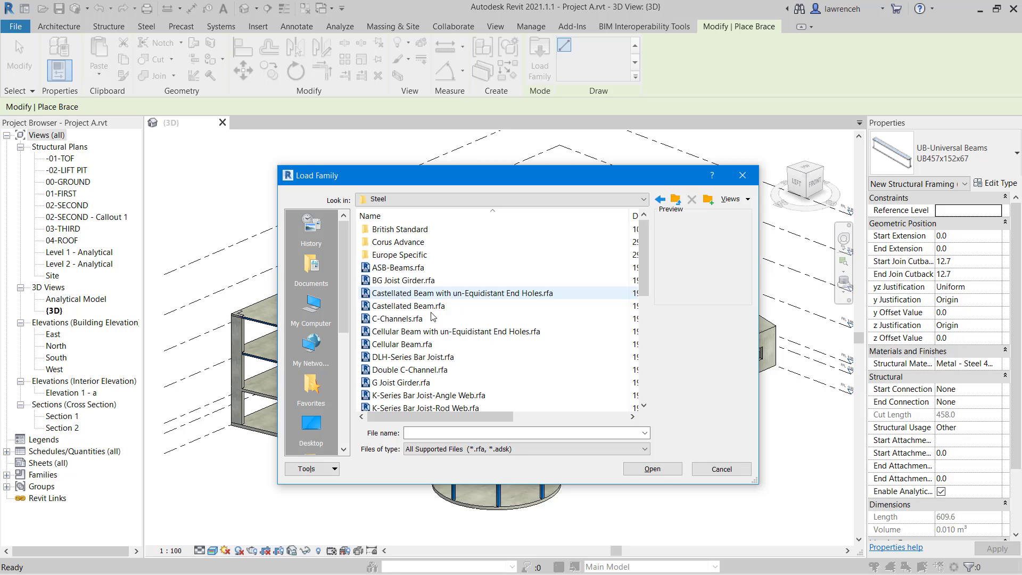
{"action": "double_click", "coordinate": [422, 230]}
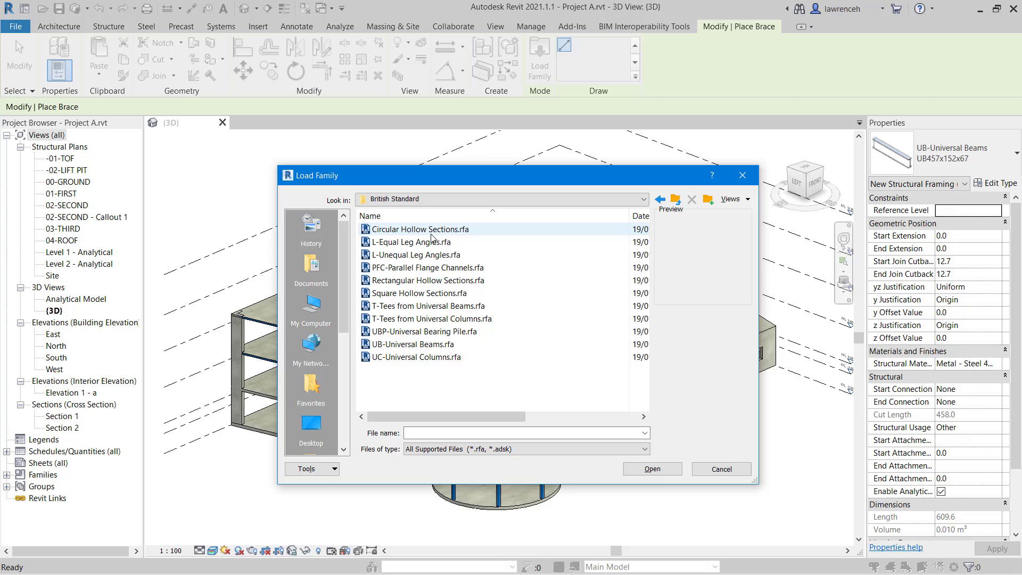
{"action": "left_click", "coordinate": [431, 230]}
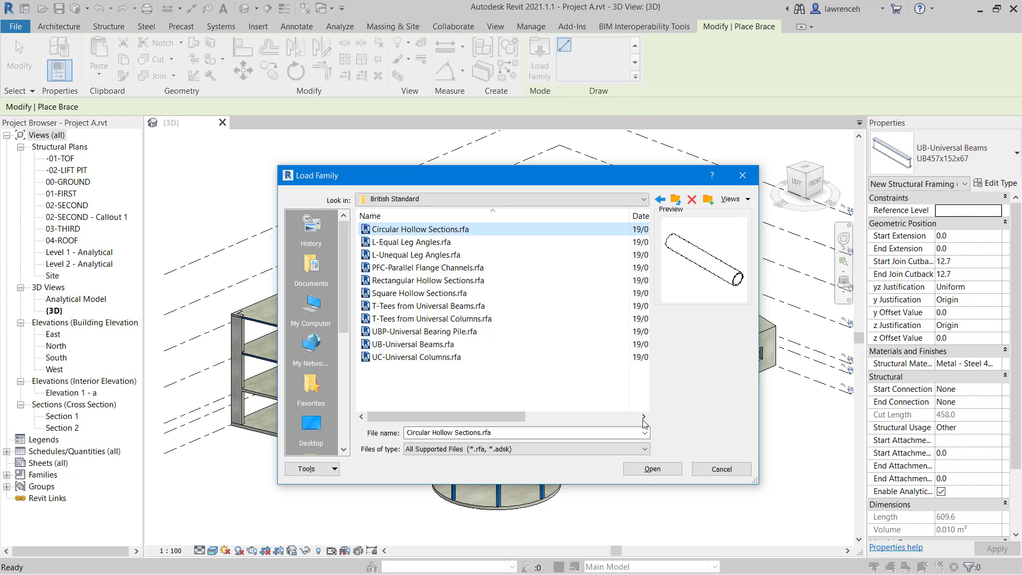
{"action": "left_click", "coordinate": [649, 472]}
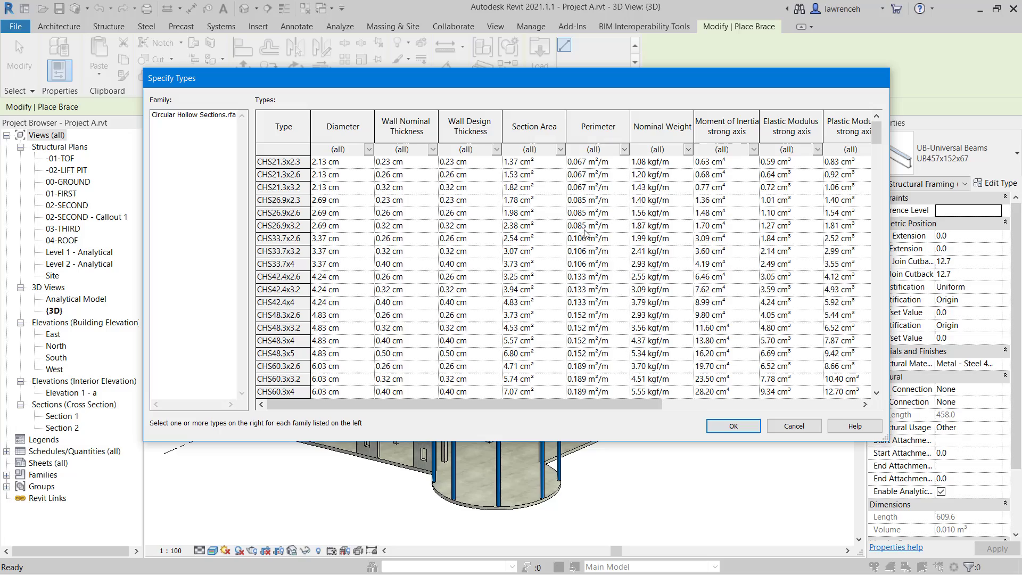
Load only the CHS101.6x4 type, overwriting the existing family version
{"action": "scroll", "coordinate": [603, 254], "scroll_direction": "up", "scroll_amount": 2, "text": "ctrl"}
{"action": "scroll", "coordinate": [603, 254], "scroll_direction": "up", "scroll_amount": 1, "text": "ctrl"}
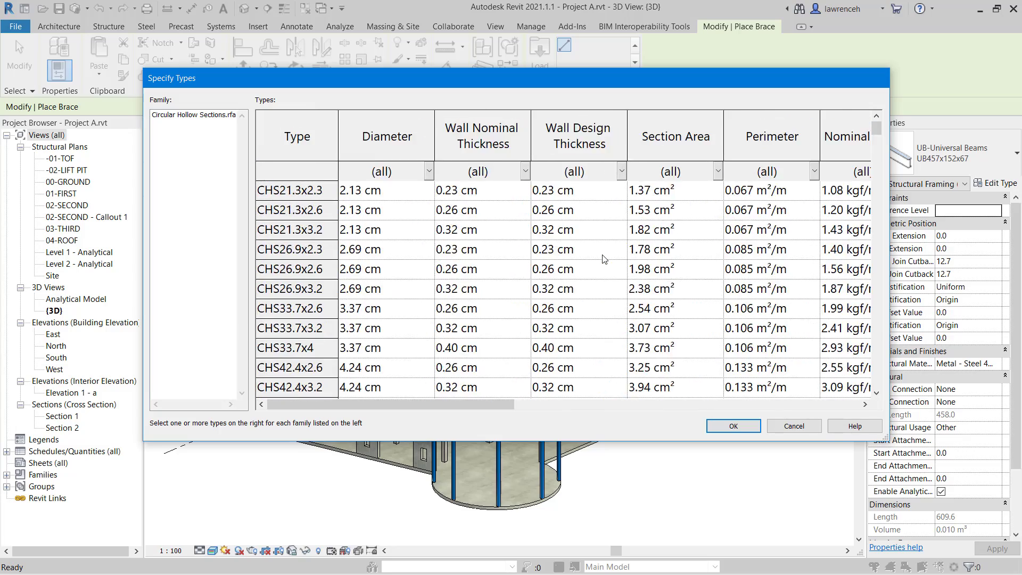
{"action": "scroll", "coordinate": [601, 258], "scroll_direction": "down", "scroll_amount": 3, "text": "ctrl"}
{"action": "scroll", "coordinate": [610, 268], "scroll_direction": "up", "scroll_amount": 4, "text": "ctrl"}
{"action": "scroll", "coordinate": [609, 268], "scroll_direction": "down", "scroll_amount": 1, "text": "ctrl"}
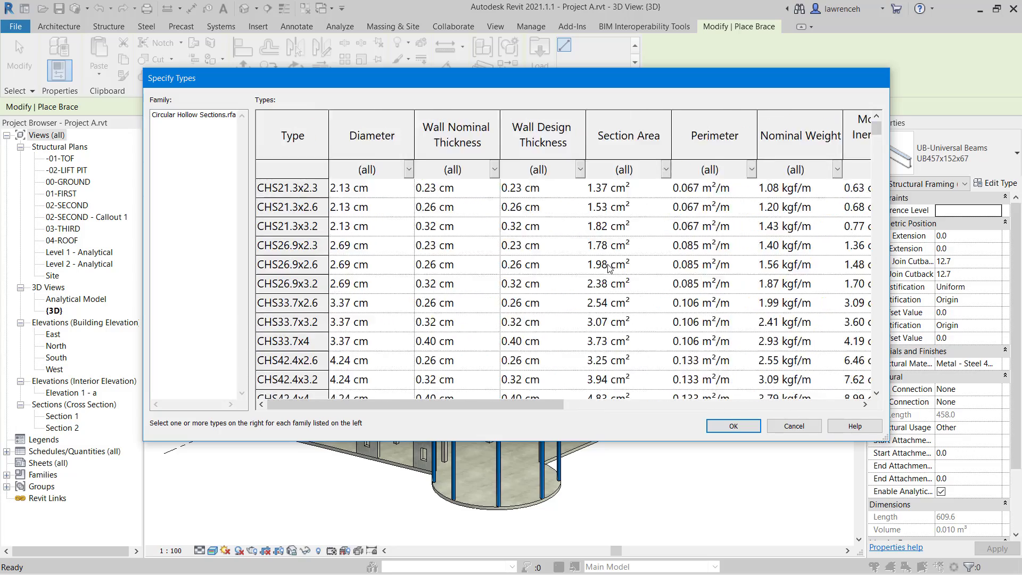
{"action": "scroll", "coordinate": [610, 268], "scroll_direction": "up", "scroll_amount": 1, "text": "ctrl"}
{"action": "scroll", "coordinate": [611, 271], "scroll_direction": "down", "scroll_amount": 8}
{"action": "scroll", "coordinate": [612, 276], "scroll_direction": "down", "scroll_amount": 1}
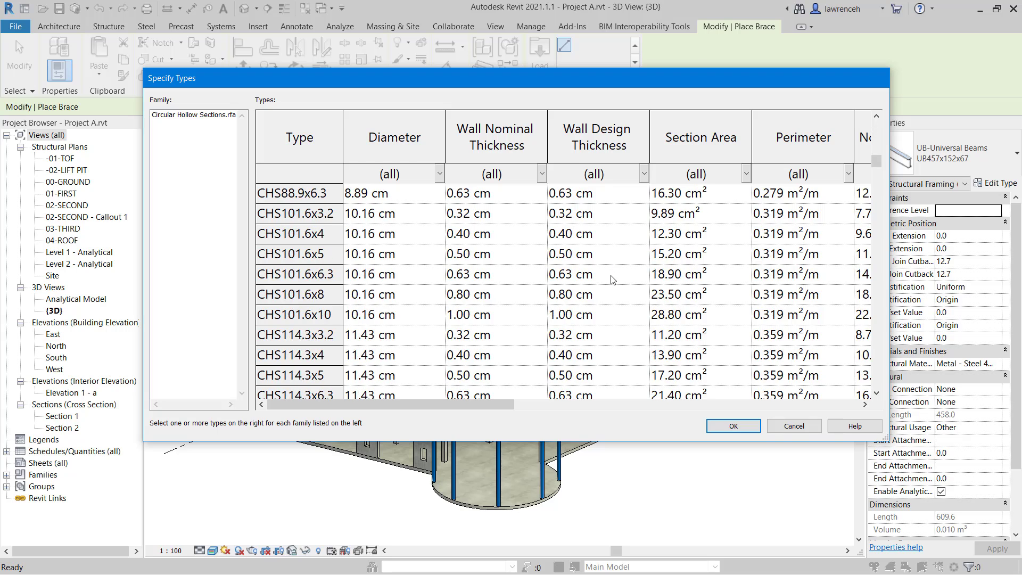
{"action": "scroll", "coordinate": [676, 278], "scroll_direction": "up", "scroll_amount": 2}
{"action": "scroll", "coordinate": [676, 278], "scroll_direction": "down", "scroll_amount": 1}
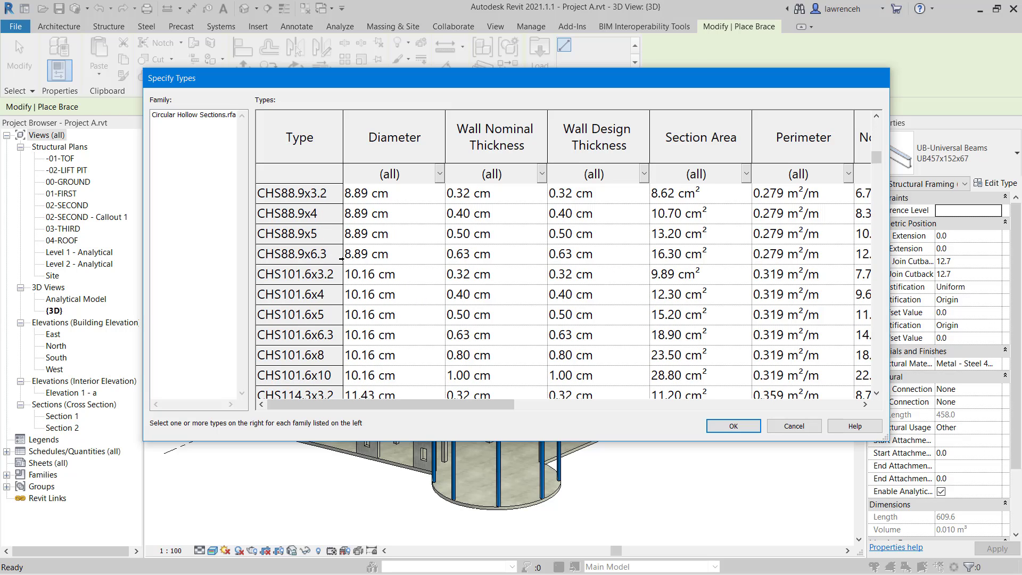
{"action": "left_click", "coordinate": [326, 297]}
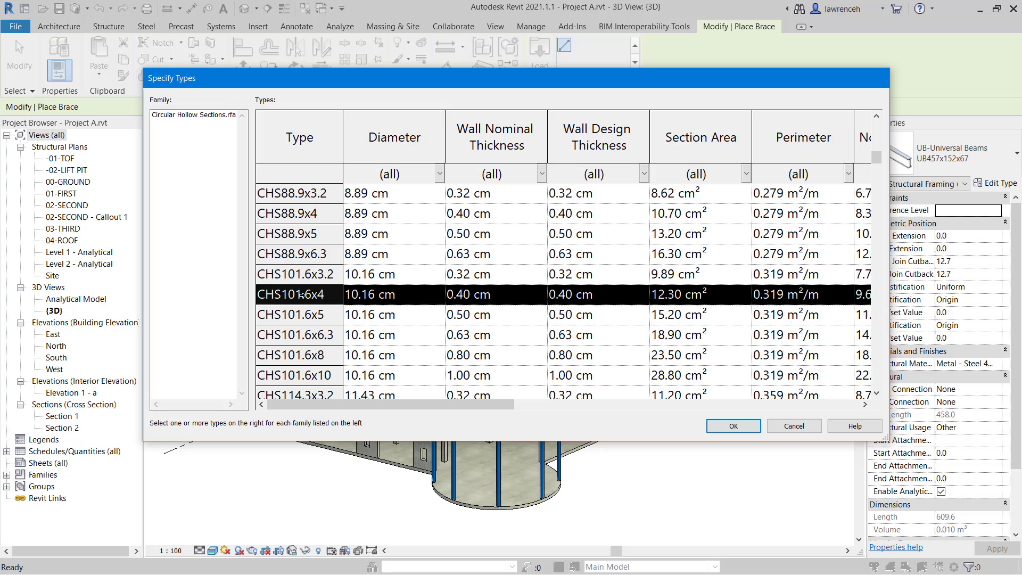
{"action": "left_click", "coordinate": [739, 430]}
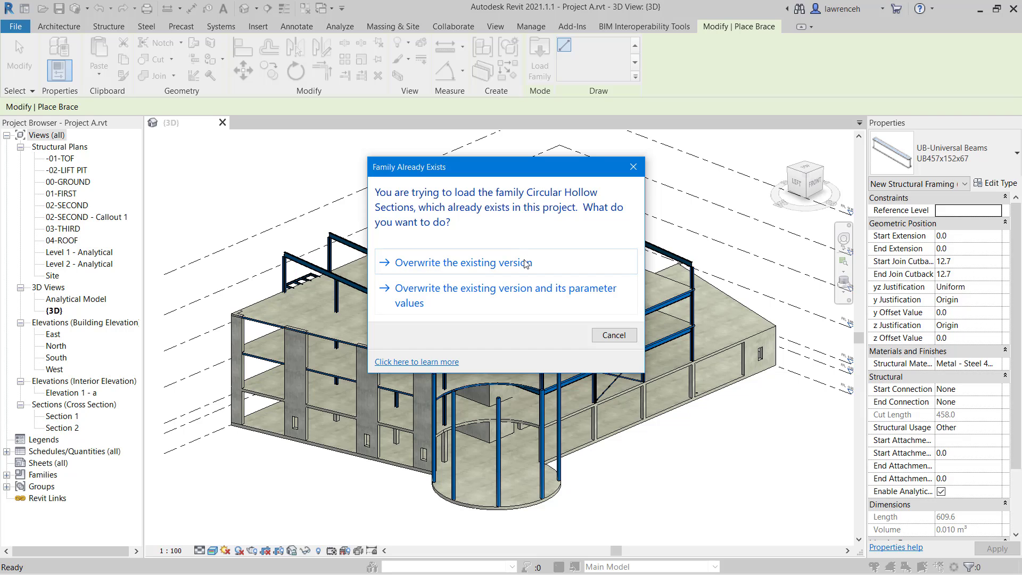
{"action": "left_click", "coordinate": [483, 263]}
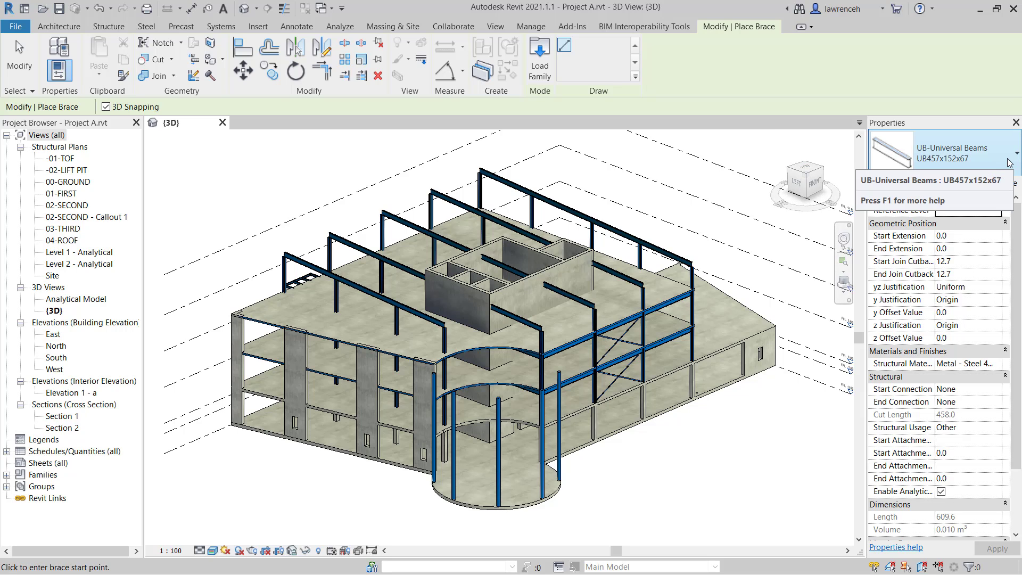
Set the brace type to CHS101.6x4 with 3D Snapping left on
{"action": "left_click", "coordinate": [1010, 163]}
{"action": "scroll", "coordinate": [933, 375], "scroll_direction": "up", "scroll_amount": 2}
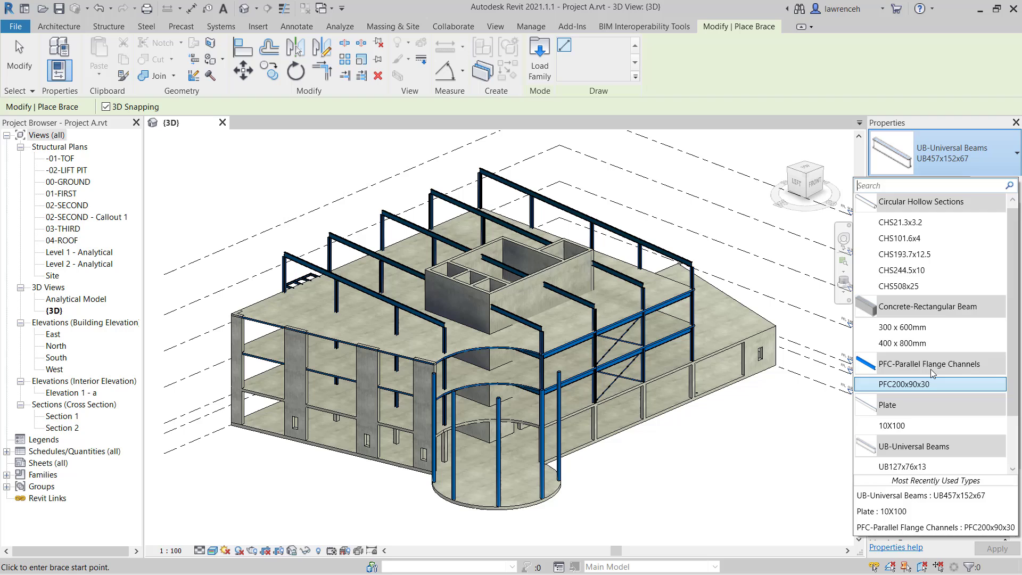
{"action": "left_click", "coordinate": [921, 240]}
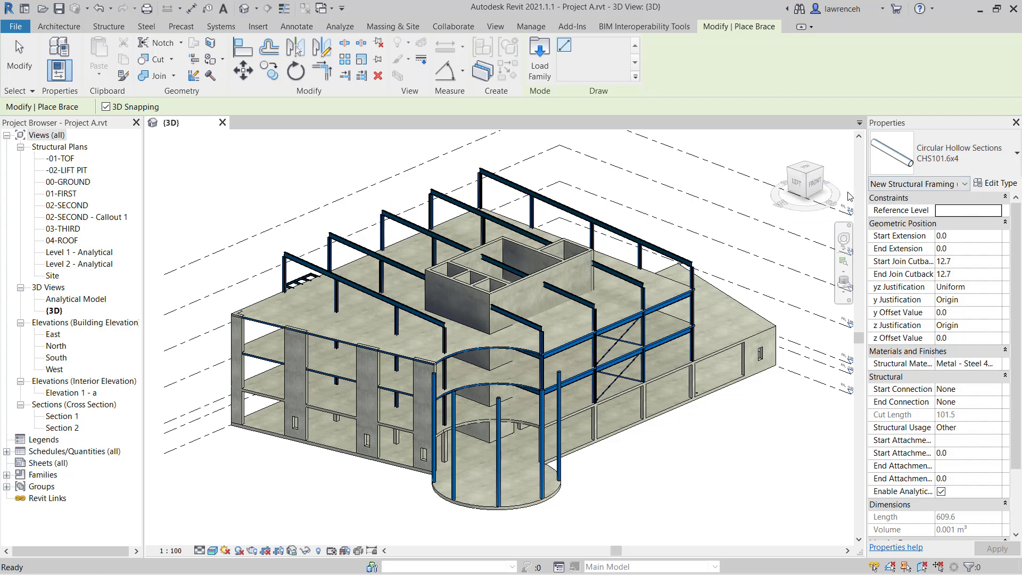
{"action": "scroll", "coordinate": [345, 230], "scroll_direction": "up", "scroll_amount": 2}
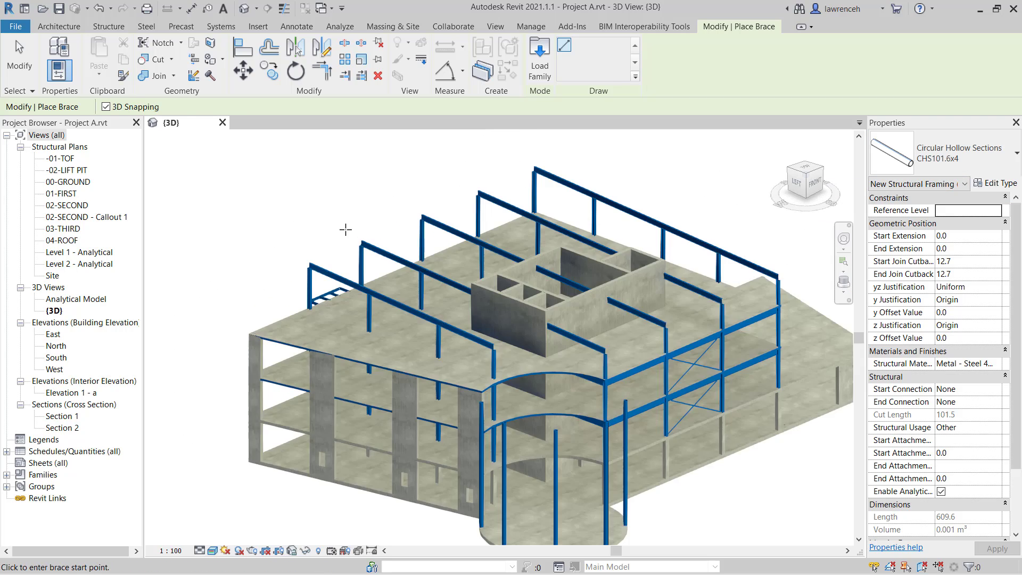
{"action": "scroll", "coordinate": [345, 229], "scroll_direction": "up", "scroll_amount": 5}
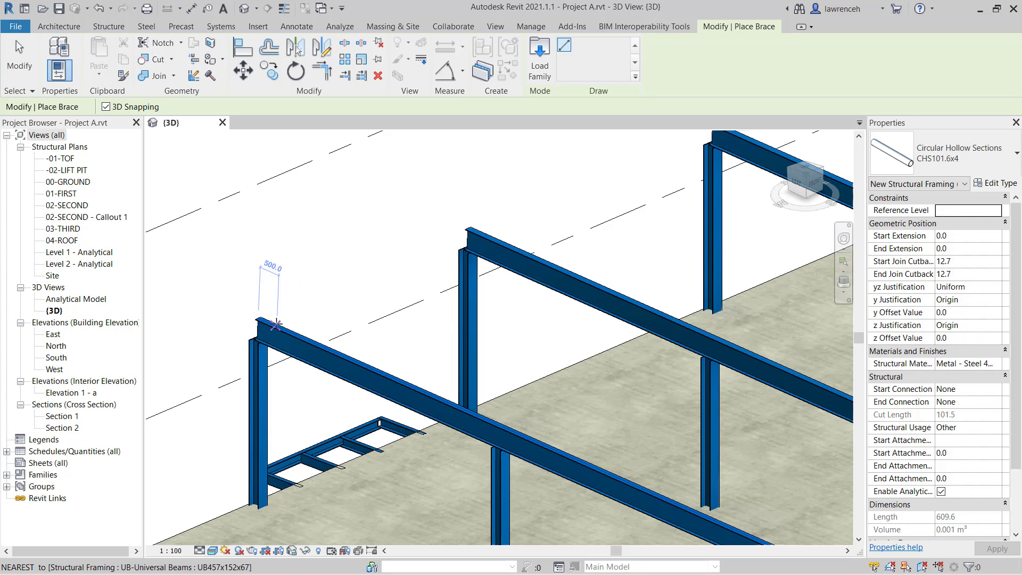
{"action": "left_click", "coordinate": [122, 111]}
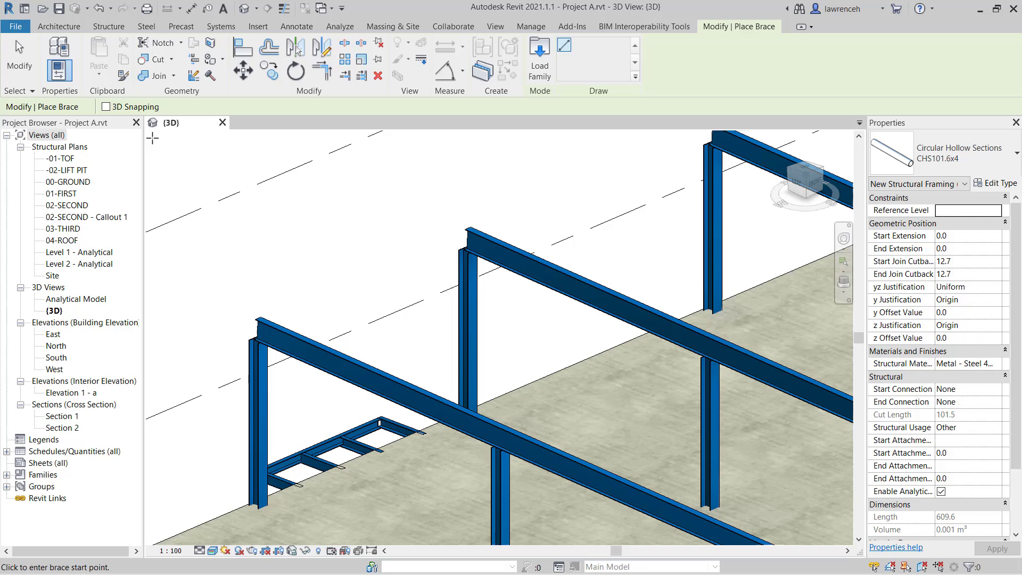
{"action": "left_click", "coordinate": [106, 106]}
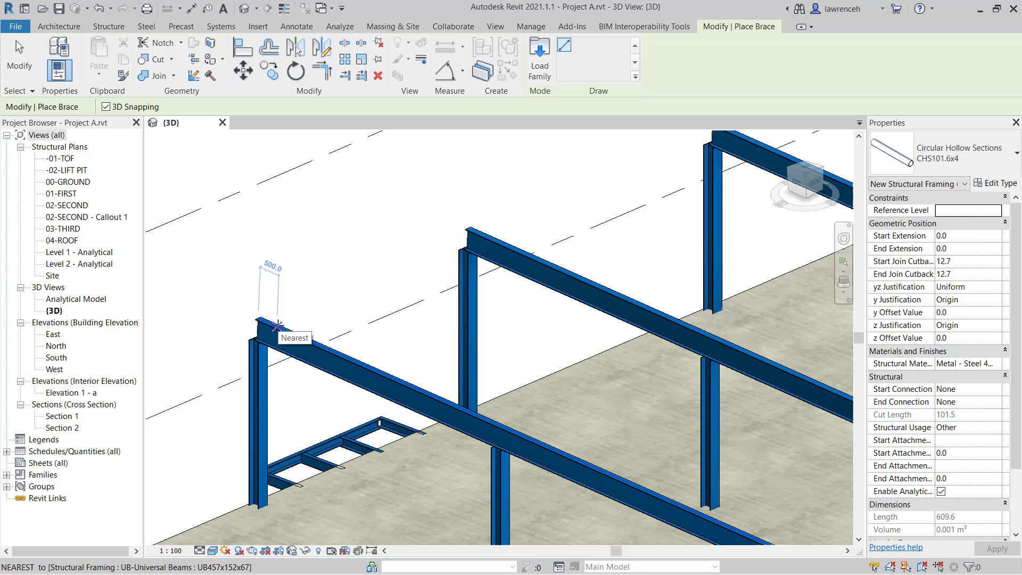
Place two diagonal braces between adjacent roof beams, meeting at a shared point
{"action": "left_click", "coordinate": [277, 325]}
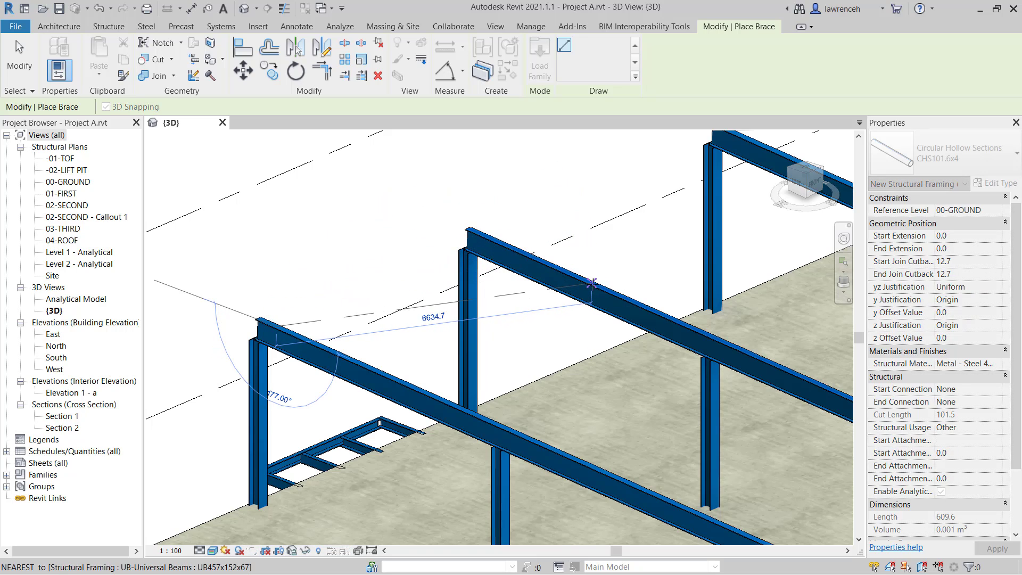
{"action": "left_click", "coordinate": [595, 293]}
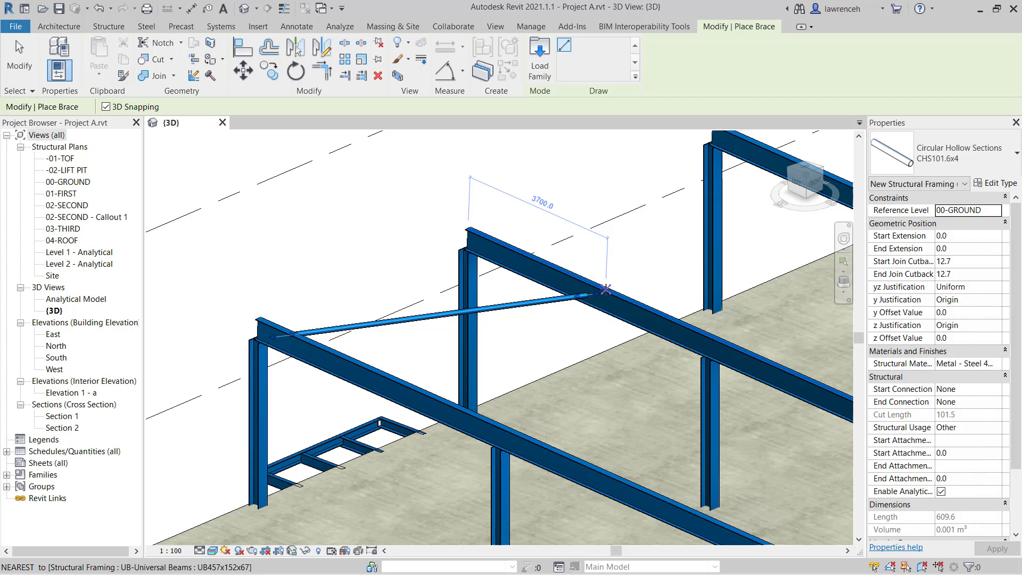
{"action": "left_click", "coordinate": [600, 297]}
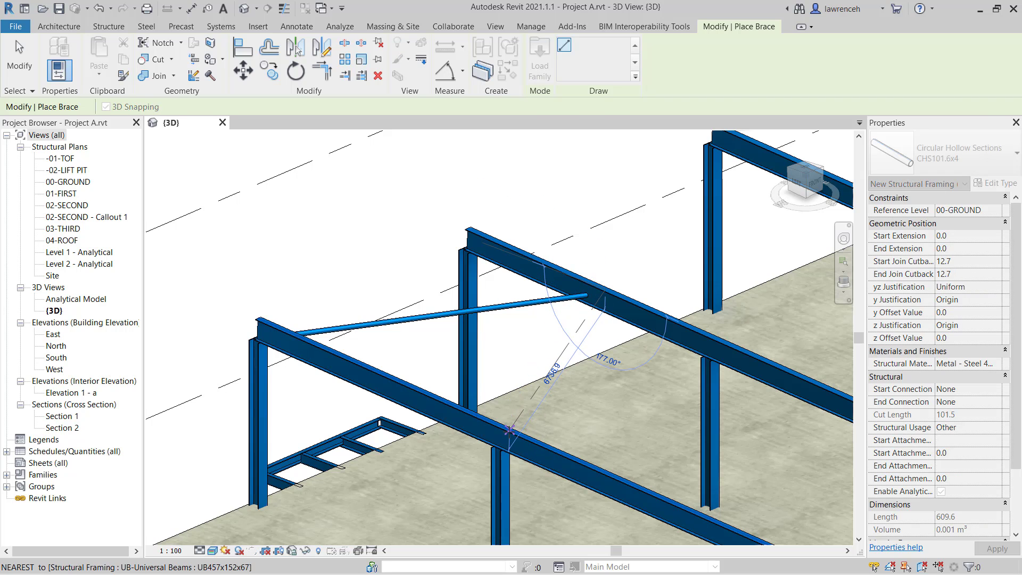
{"action": "left_click", "coordinate": [510, 431]}
{"action": "scroll", "coordinate": [628, 246], "scroll_direction": "down", "scroll_amount": 1}
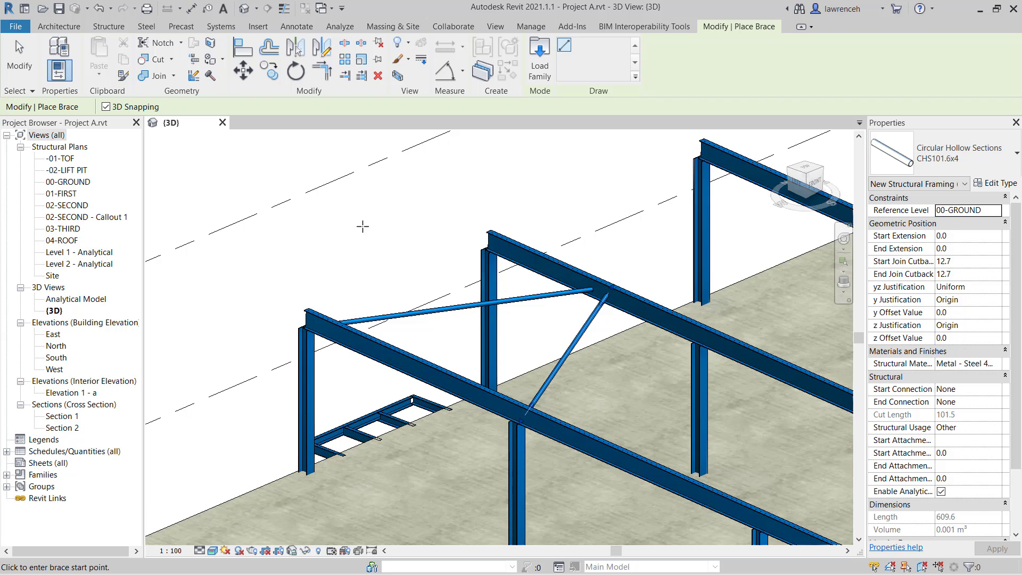
{"action": "double_click", "coordinate": [72, 242]}
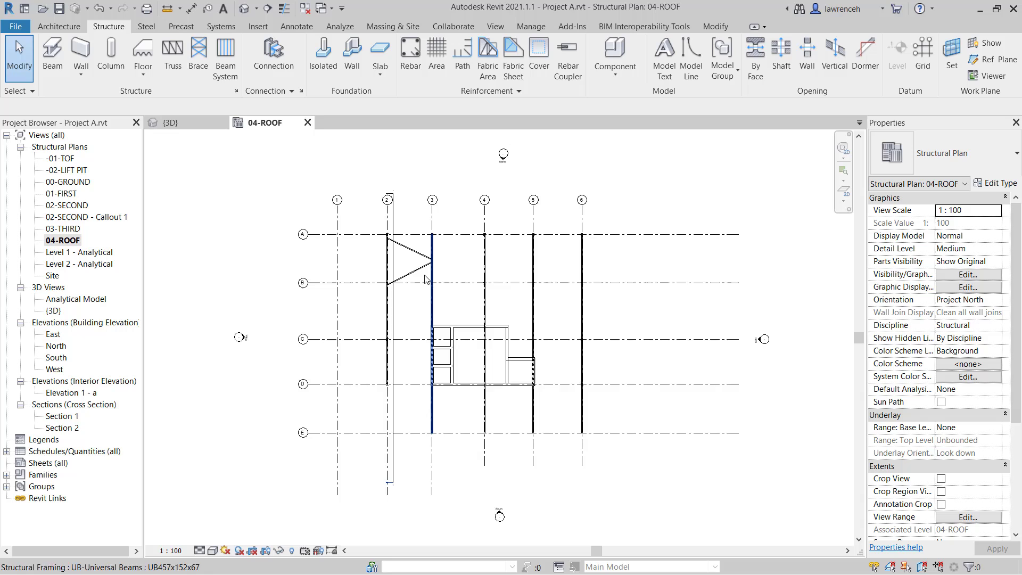
{"action": "scroll", "coordinate": [406, 250], "scroll_direction": "up", "scroll_amount": 6}
{"action": "middle_click_drag", "start_coordinate": [424, 273], "coordinate": [465, 323]}
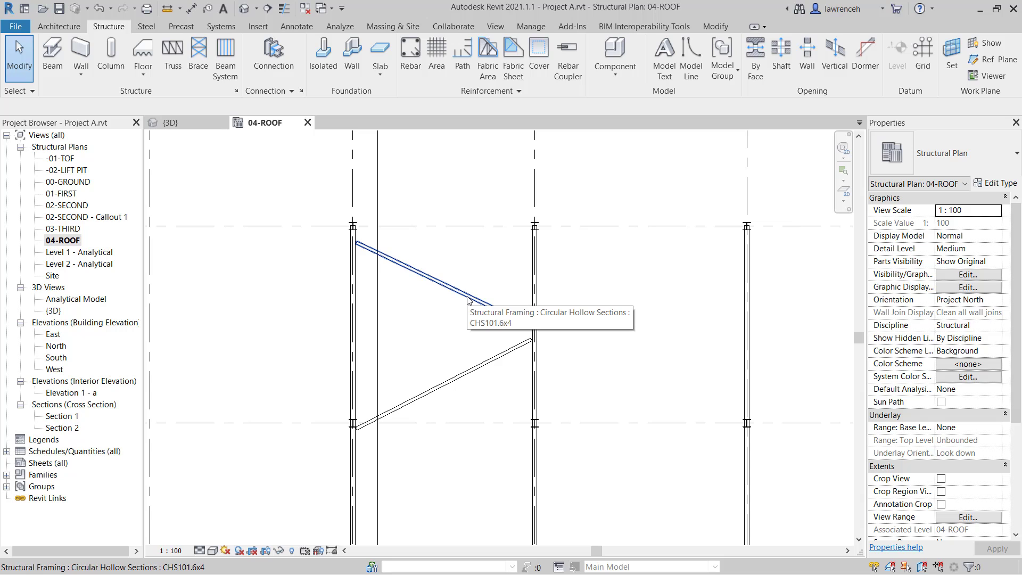
{"action": "left_click", "coordinate": [420, 273]}
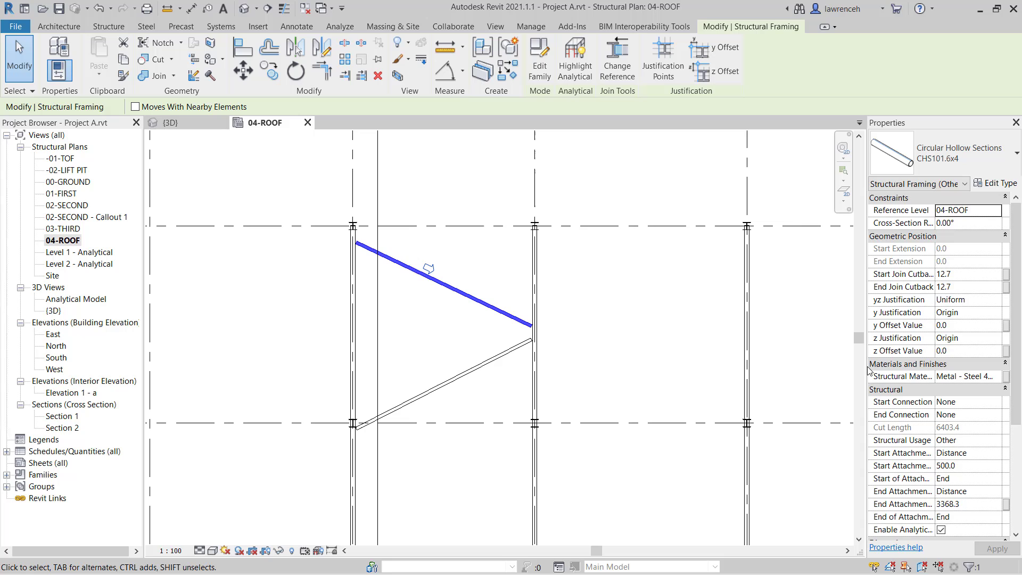
{"action": "left_click_drag", "start_coordinate": [864, 366], "coordinate": [791, 366]}
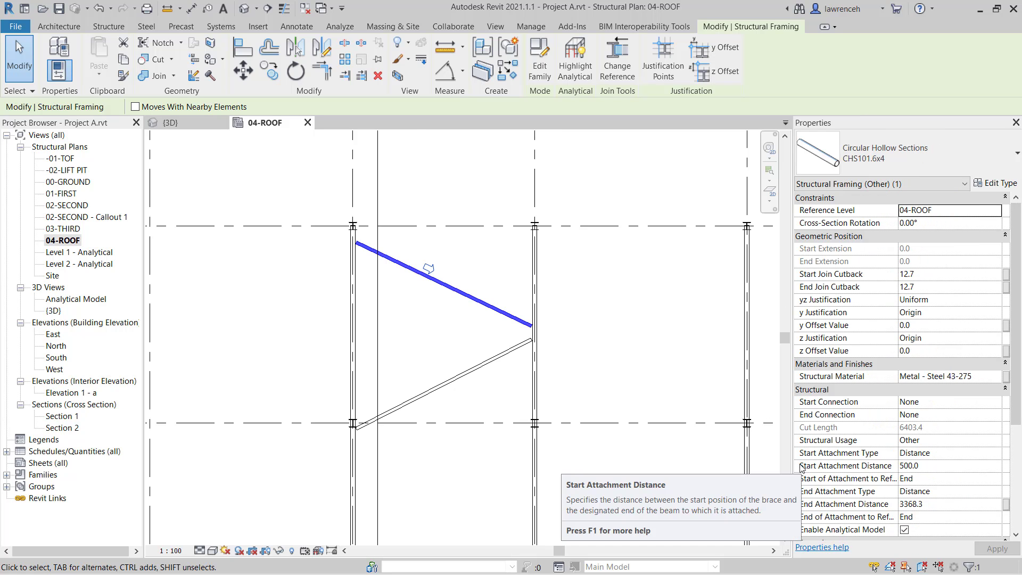
{"action": "left_click_drag", "start_coordinate": [792, 459], "coordinate": [765, 459]}
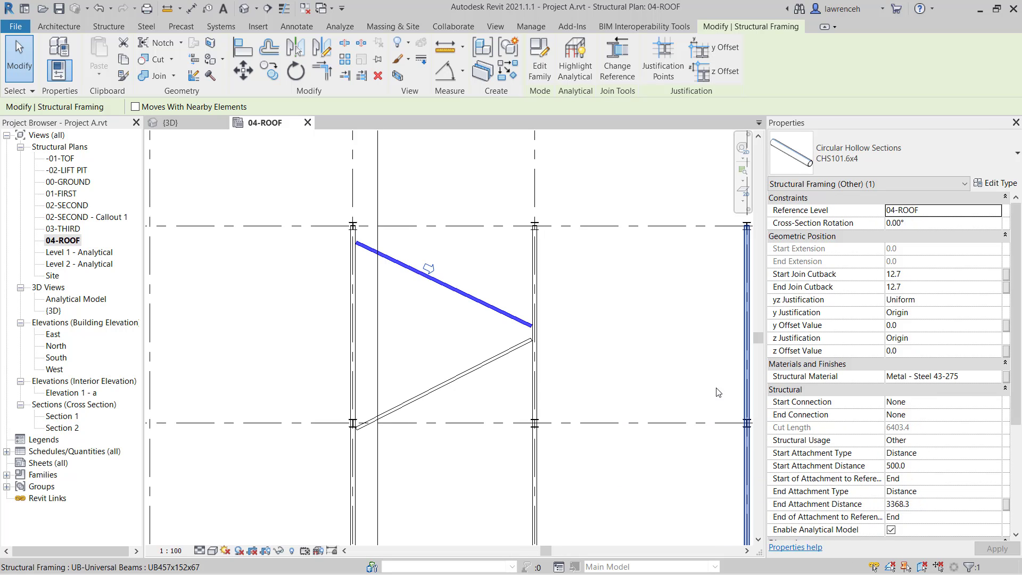
{"action": "scroll", "coordinate": [986, 434], "scroll_direction": "down", "scroll_amount": 2}
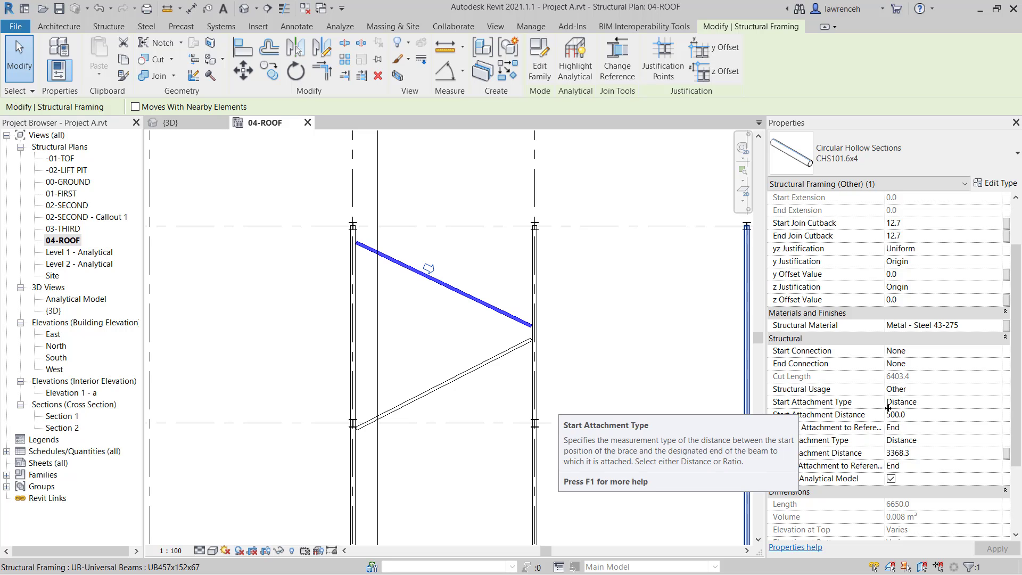
Change the brace's Start Attachment Type to Ratio with a ratio of 0
{"action": "left_click", "coordinate": [994, 403]}
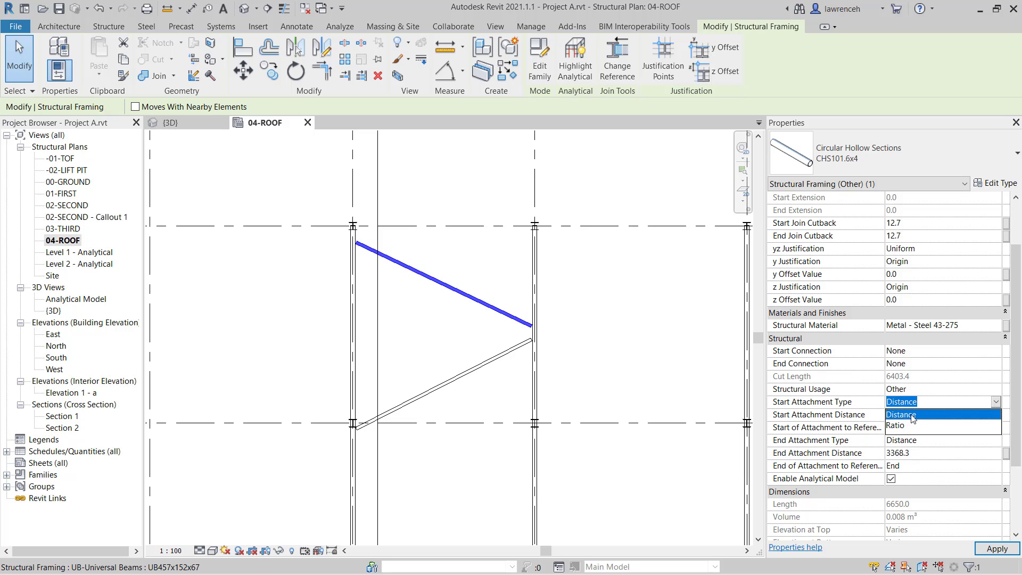
{"action": "left_click", "coordinate": [899, 426]}
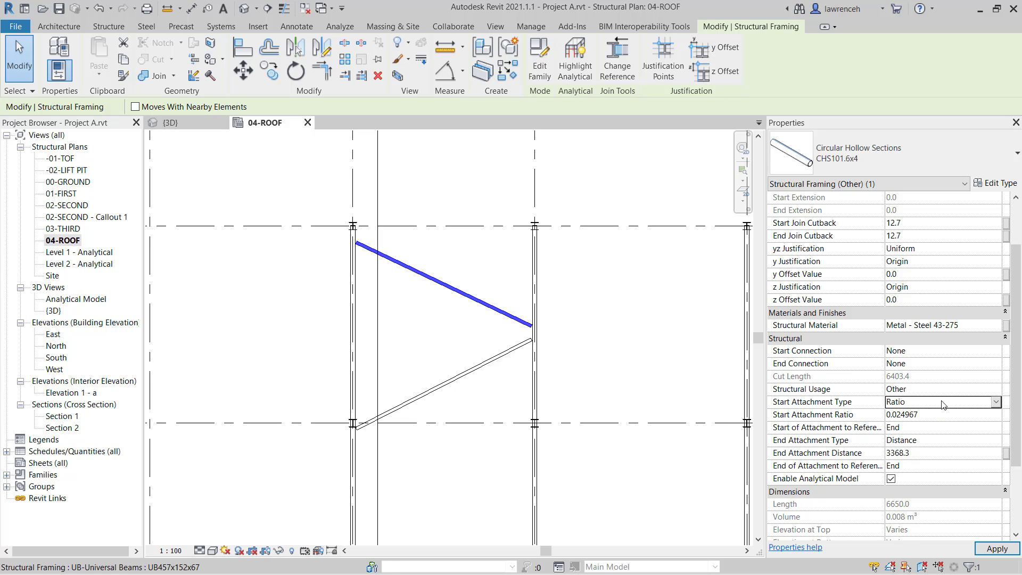
{"action": "left_click", "coordinate": [939, 416]}
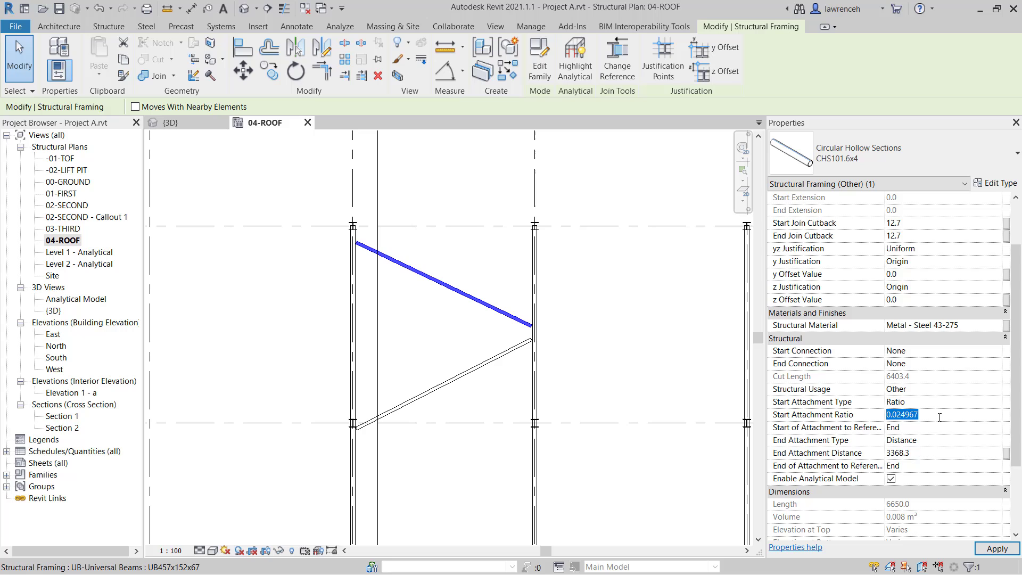
{"action": "type", "text": "0"}
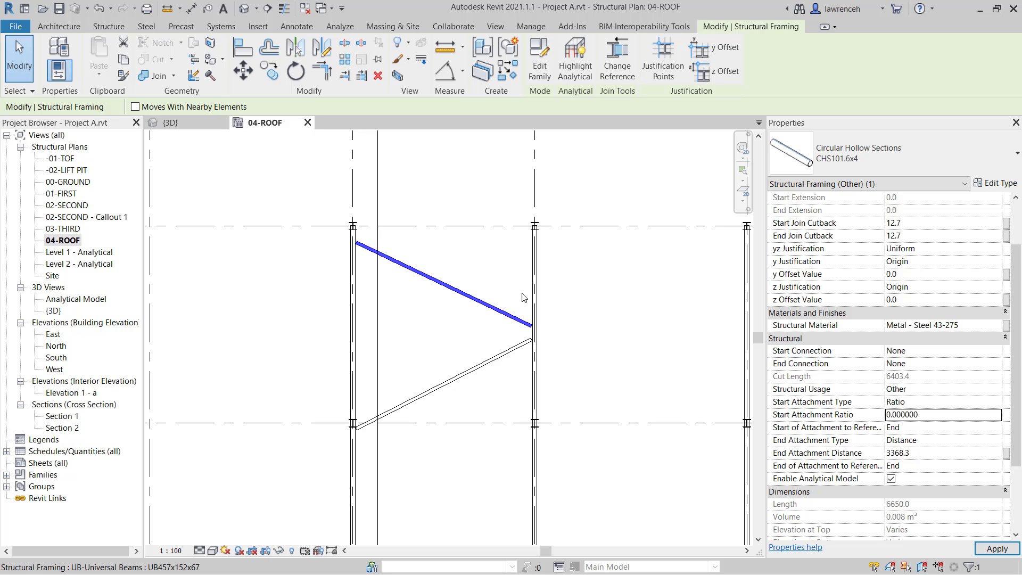
{"action": "scroll", "coordinate": [343, 237], "scroll_direction": "up", "scroll_amount": 5}
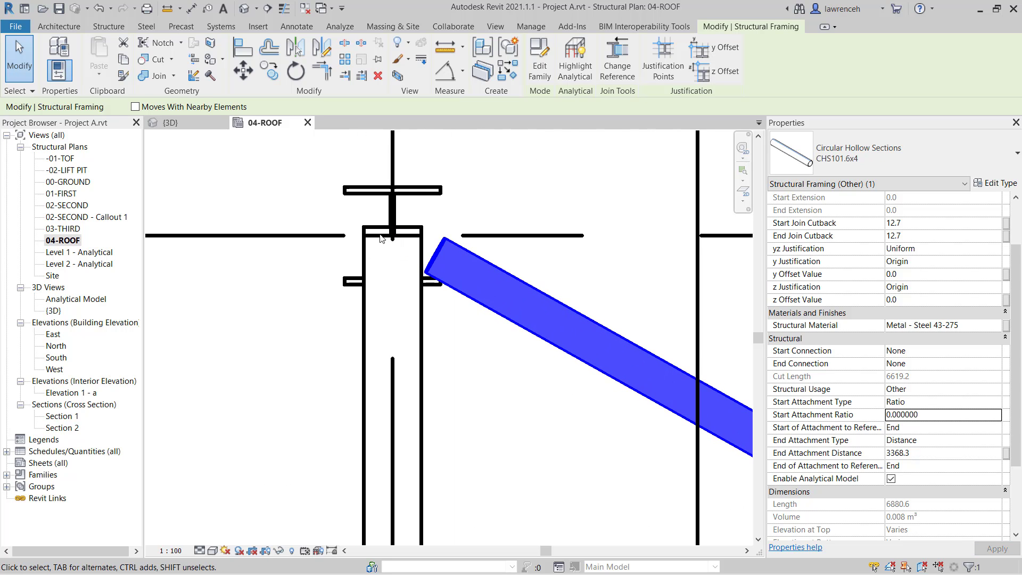
{"action": "scroll", "coordinate": [420, 225], "scroll_direction": "down", "scroll_amount": 5}
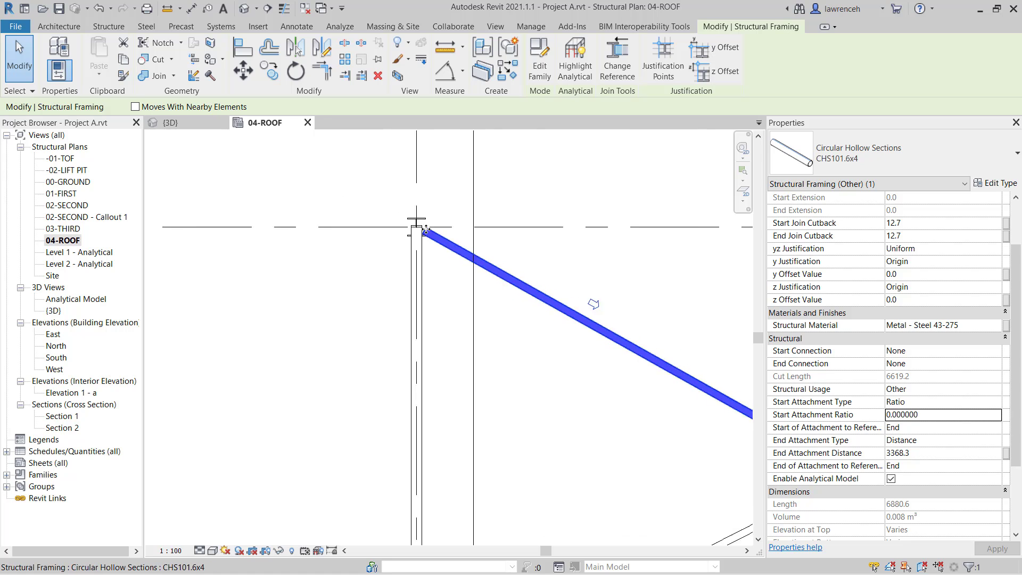
{"action": "double_click", "coordinate": [942, 414]}
{"action": "type", "text": "1"}
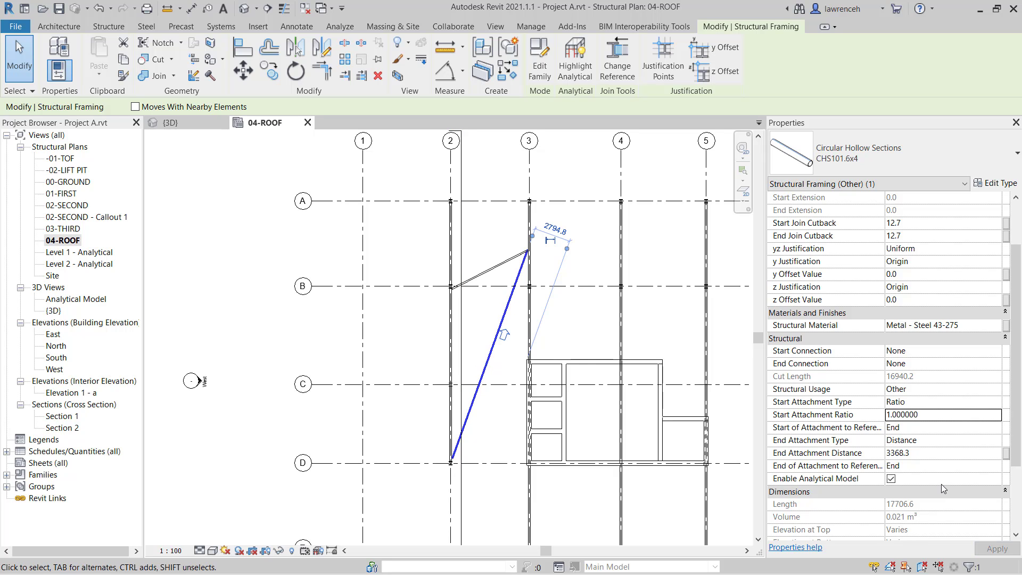
{"action": "key", "text": "ctrl+z"}
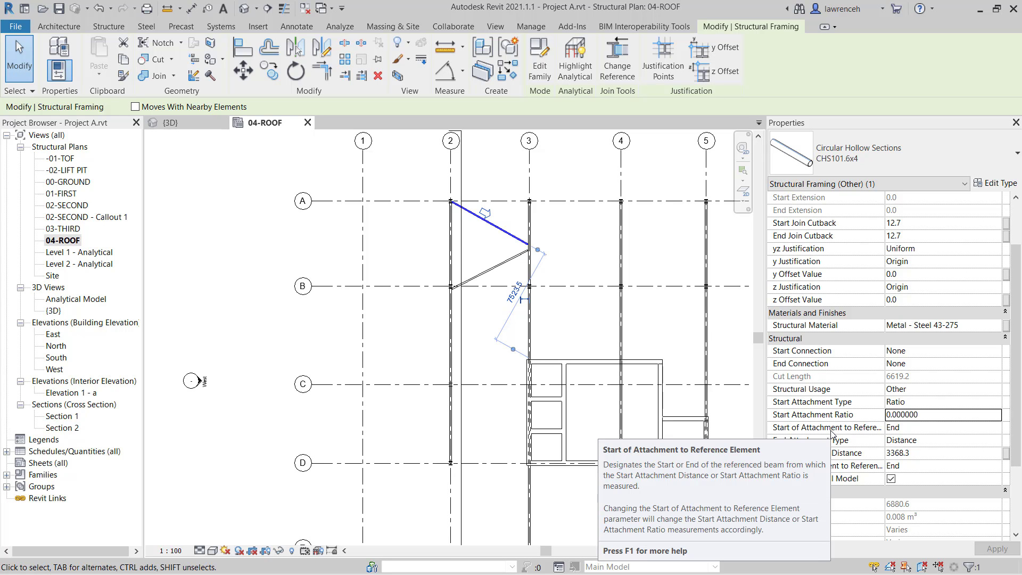
Set Start of Attachment to Reference to End, keeping the start ratio at 0
{"action": "left_click", "coordinate": [923, 428]}
{"action": "left_click", "coordinate": [995, 427]}
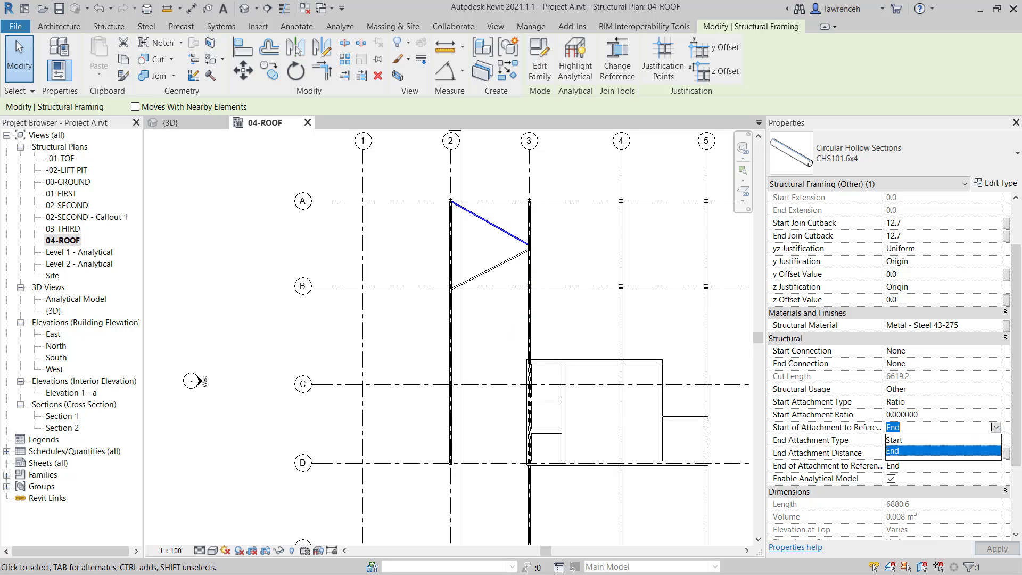
{"action": "left_click", "coordinate": [905, 440]}
{"action": "left_click", "coordinate": [937, 416]}
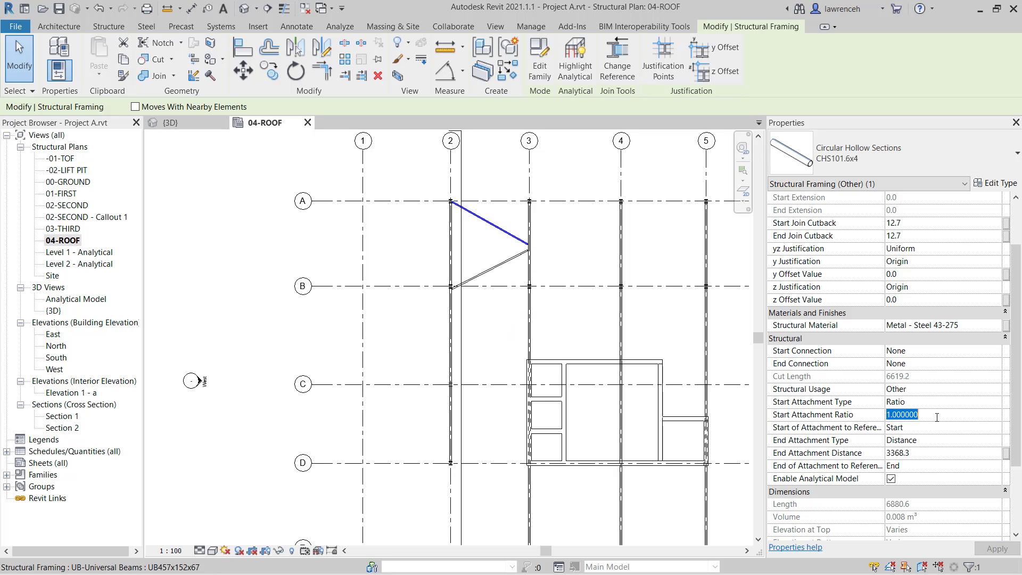
{"action": "type", "text": "0"}
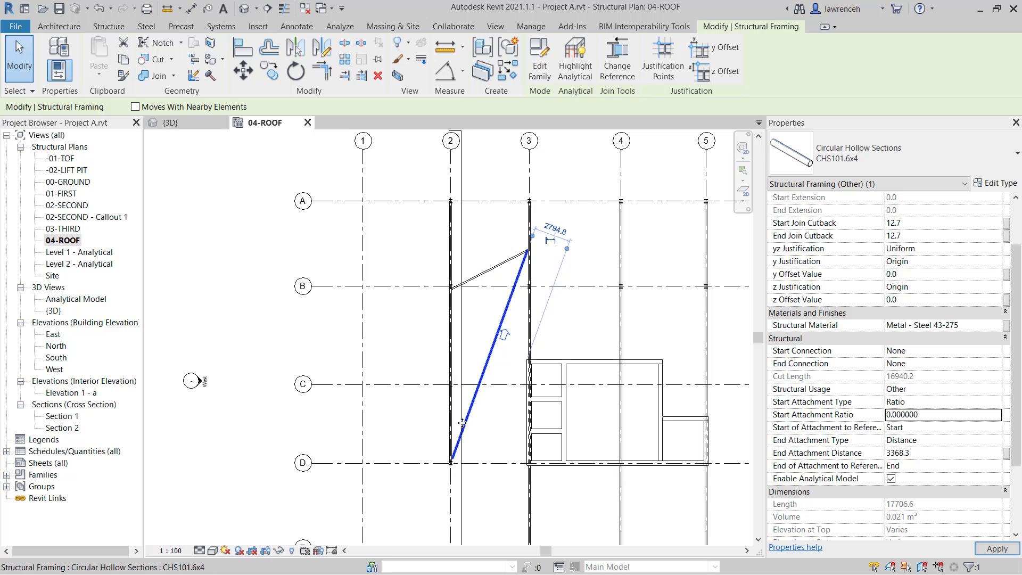
{"action": "left_click", "coordinate": [995, 428]}
{"action": "left_click", "coordinate": [904, 453]}
{"action": "left_click", "coordinate": [939, 414]}
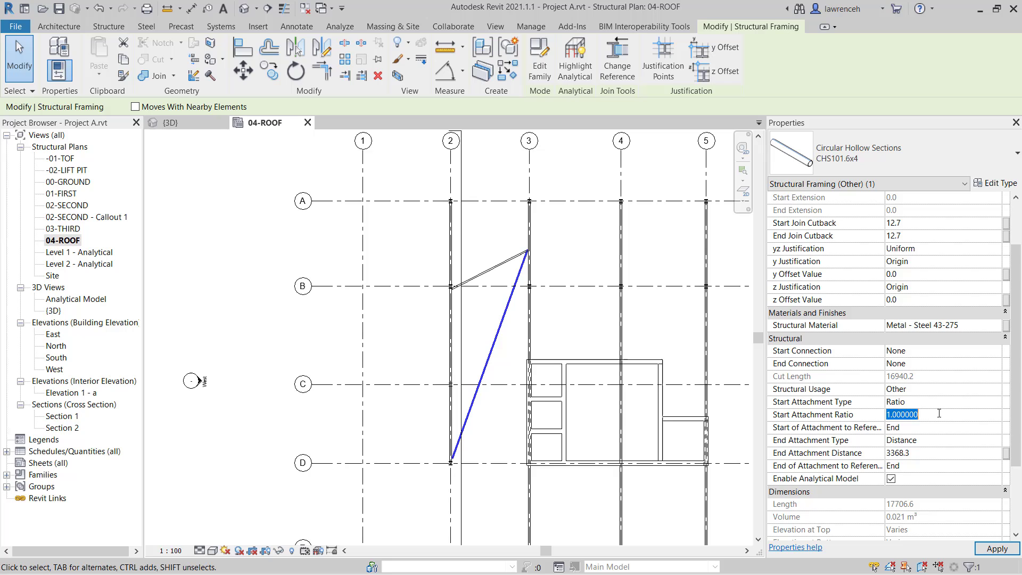
{"action": "type", "text": "0"}
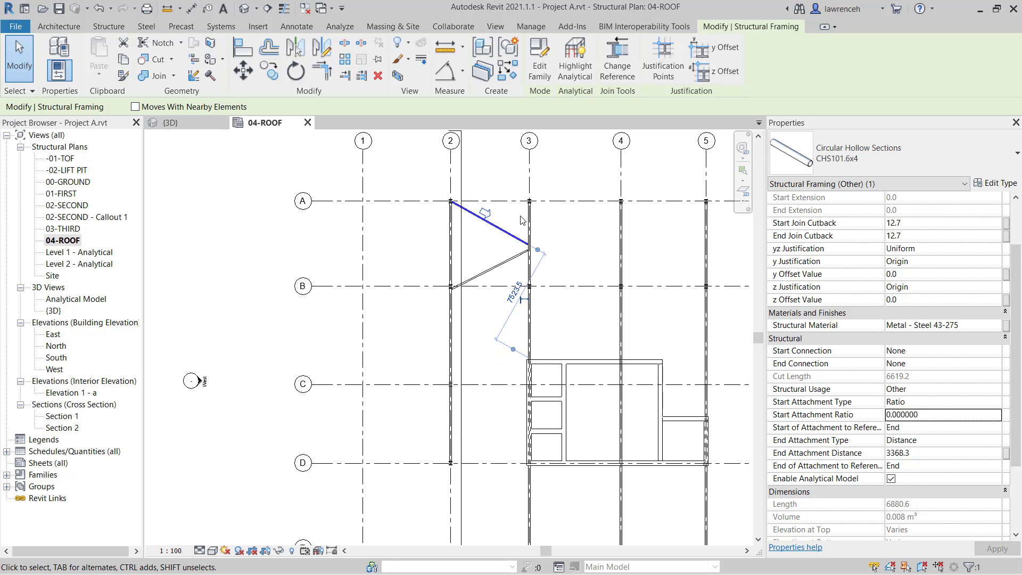
{"action": "scroll", "coordinate": [522, 220], "scroll_direction": "up", "scroll_amount": 4}
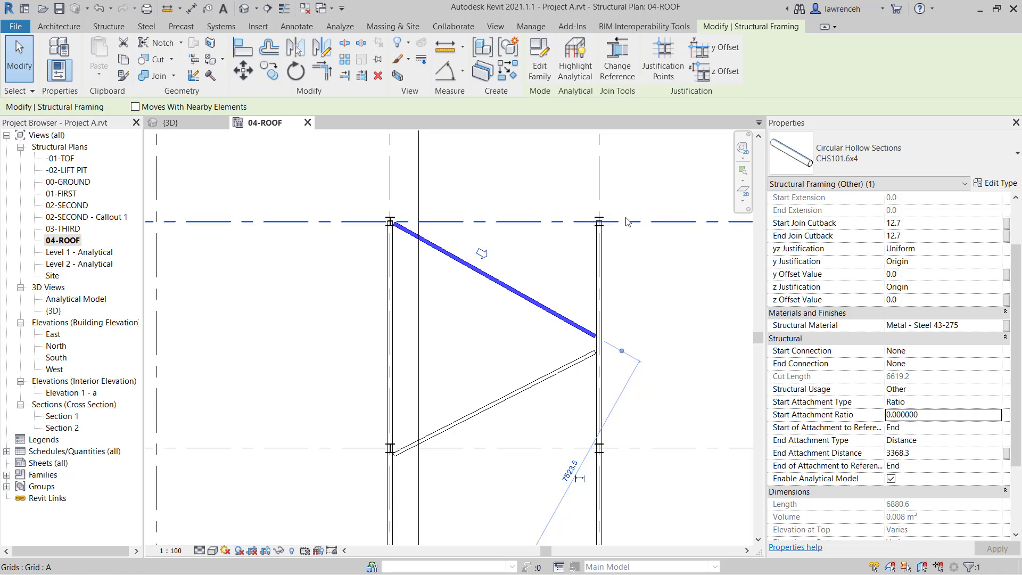
{"action": "scroll", "coordinate": [665, 301], "scroll_direction": "down", "scroll_amount": 3}
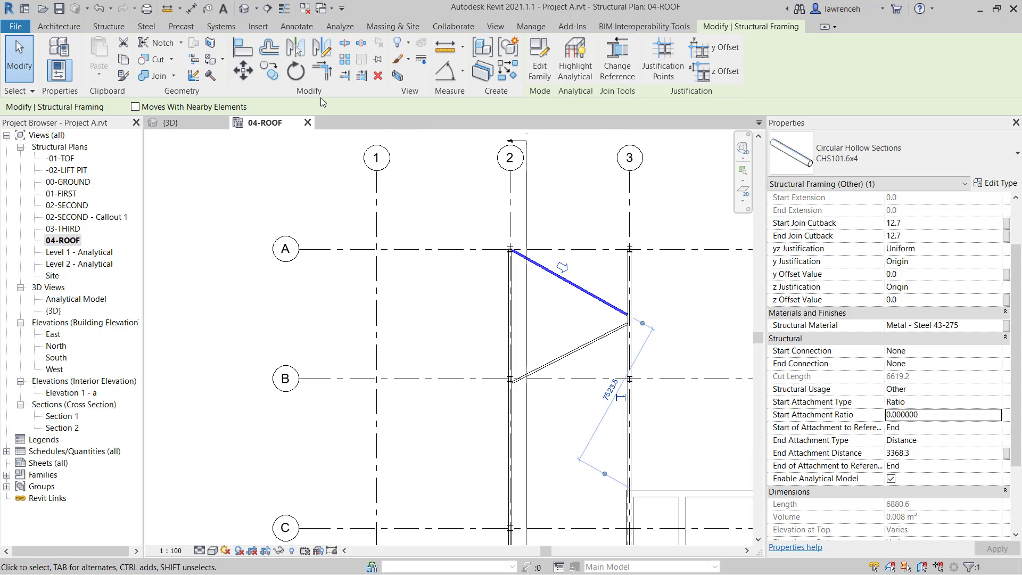
{"action": "left_click", "coordinate": [445, 48]}
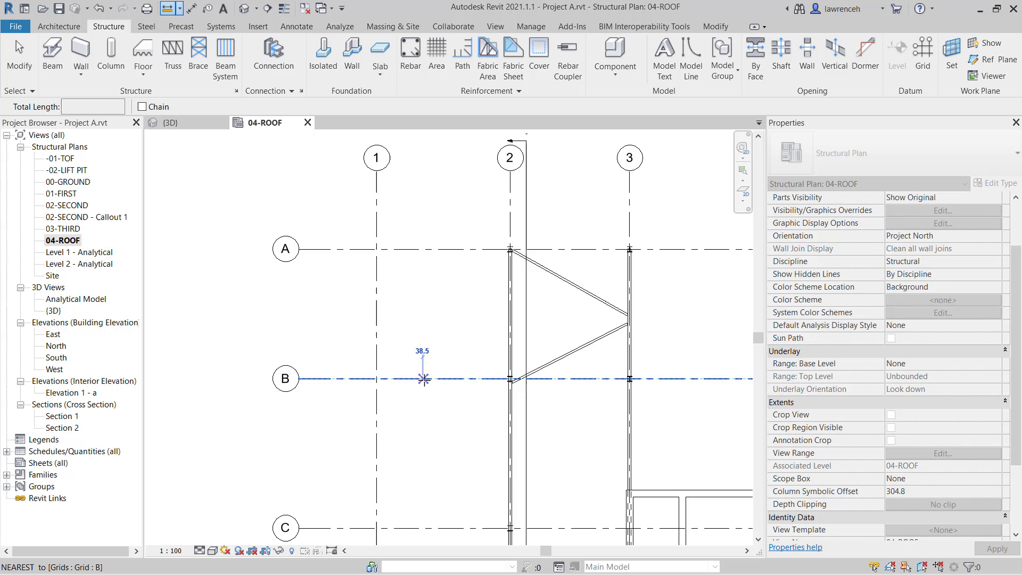
{"action": "left_click", "coordinate": [424, 378]}
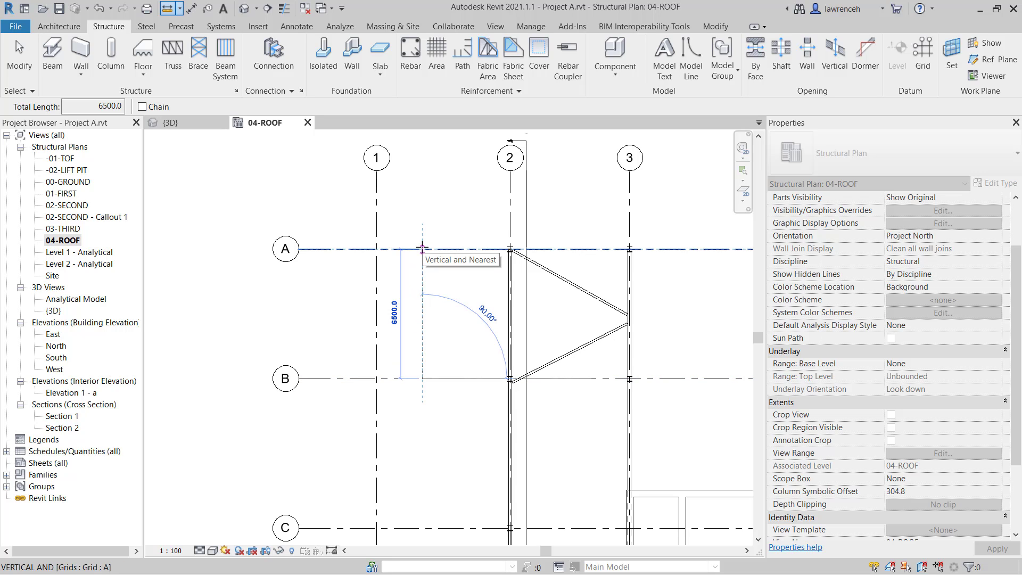
{"action": "key", "text": "Escape"}
{"action": "key", "text": "Escape"}
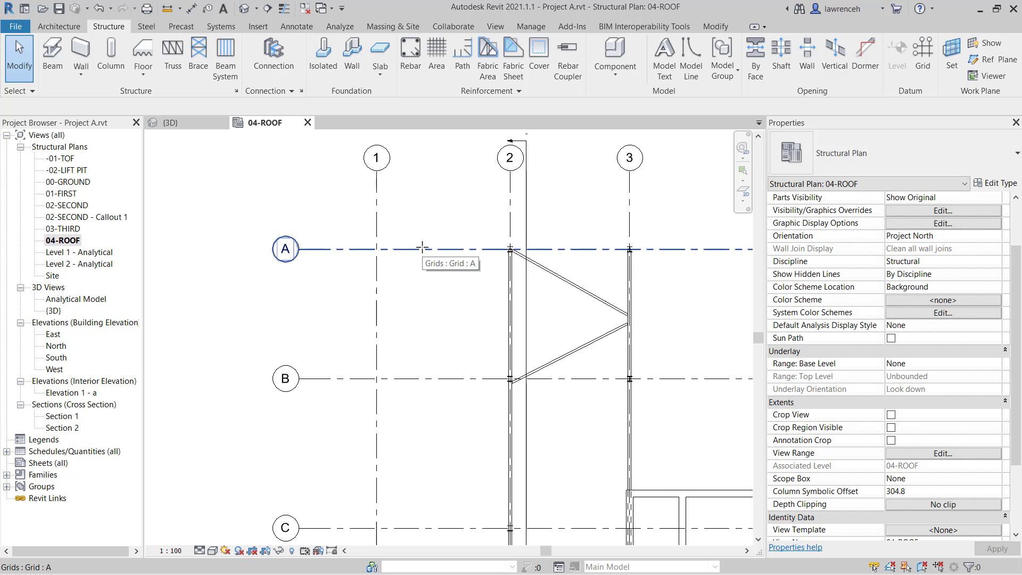
Set the upper diagonal brace's End Attachment Distance to 3250
{"action": "left_click", "coordinate": [589, 290]}
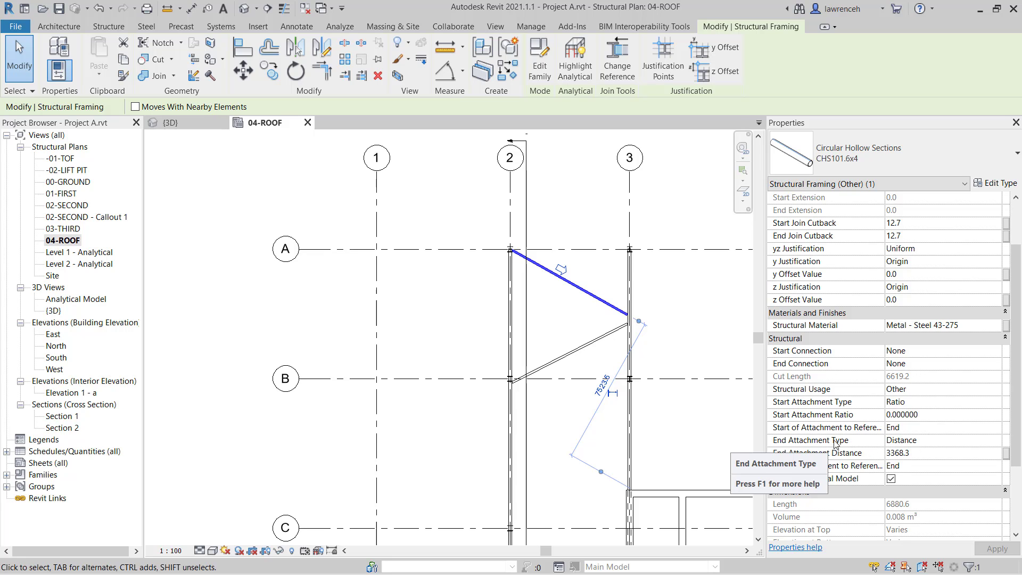
{"action": "left_click", "coordinate": [930, 456]}
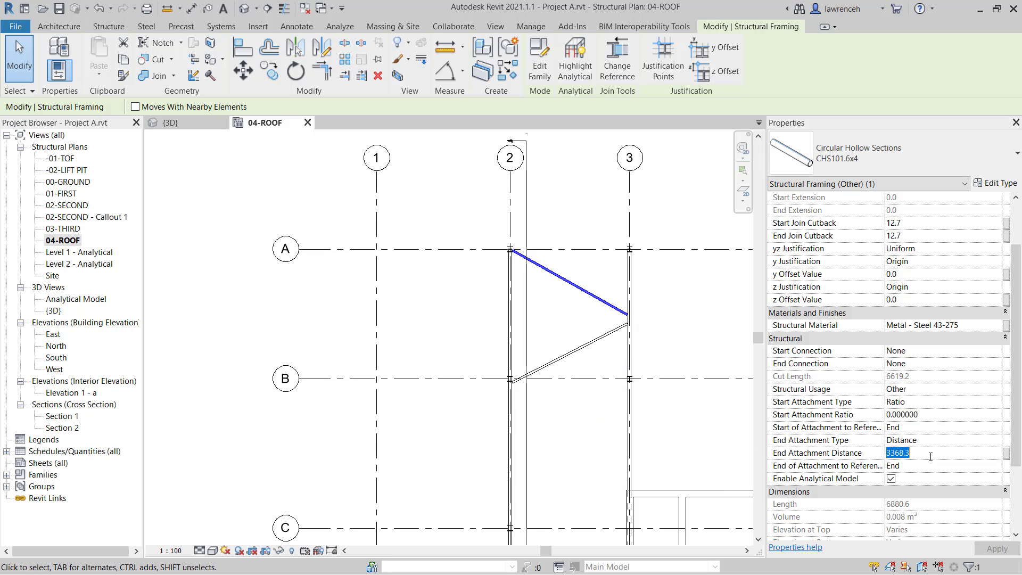
{"action": "type", "text": "32"}
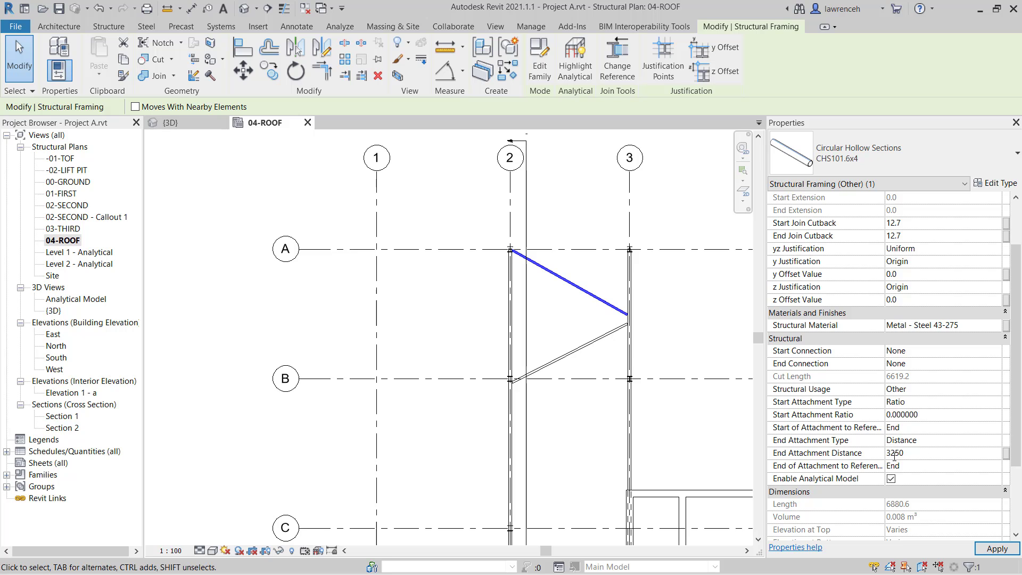
{"action": "type", "text": "50"}
{"action": "key", "text": "Return"}
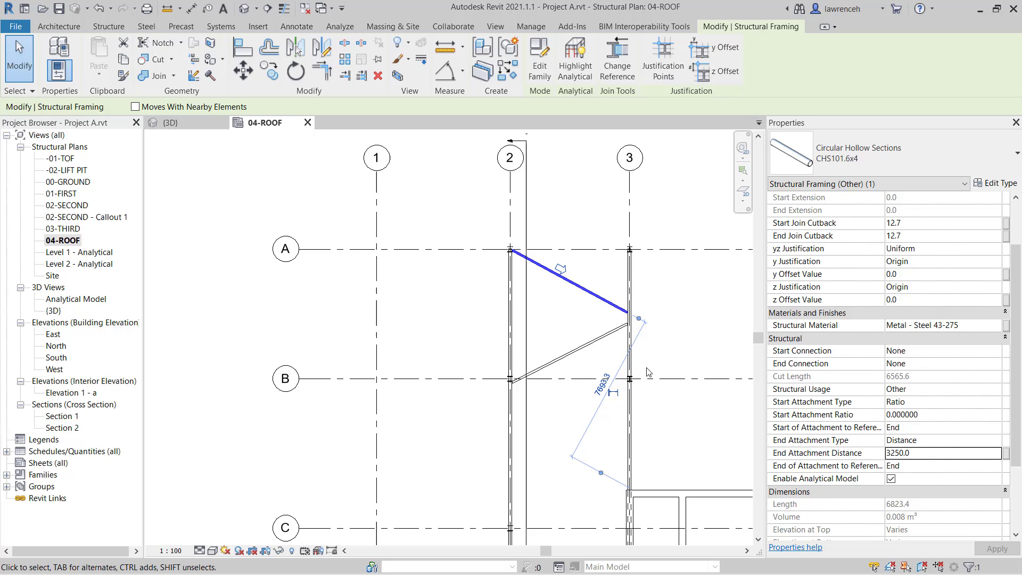
Give the lower brace a start attachment distance of 3250 and end distance of 6500
{"action": "left_click", "coordinate": [602, 337]}
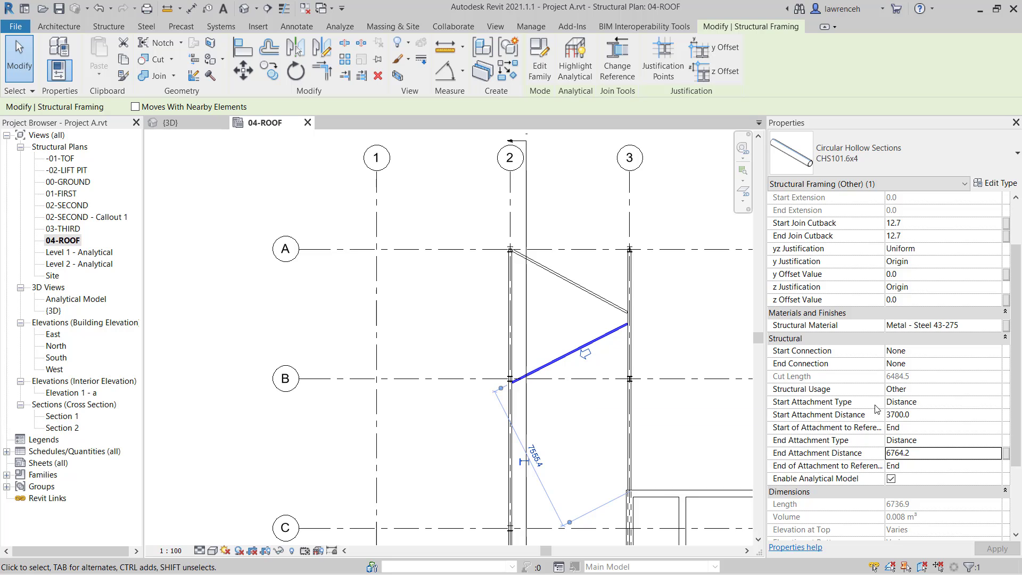
{"action": "left_click", "coordinate": [928, 415]}
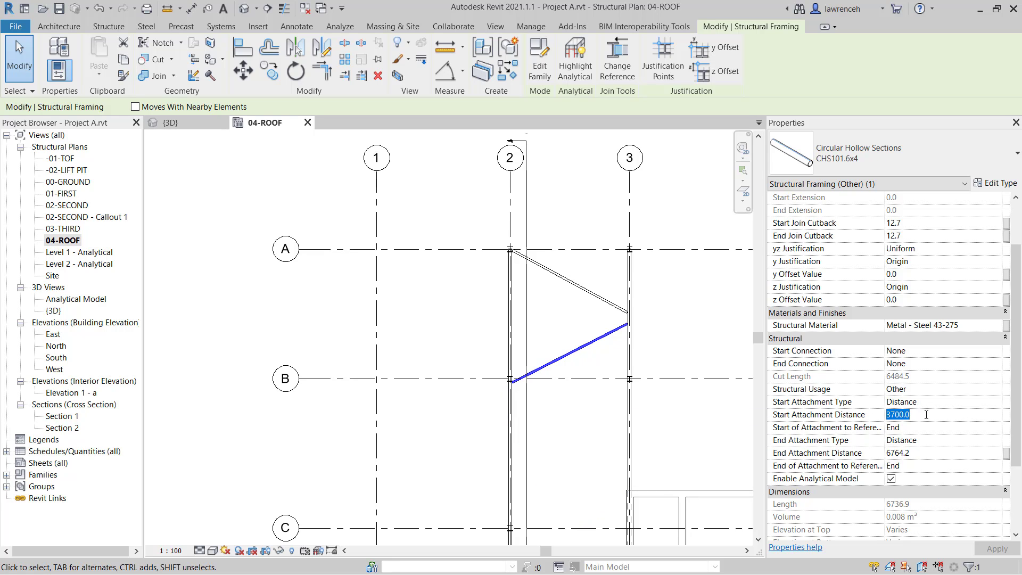
{"action": "type", "text": "325"}
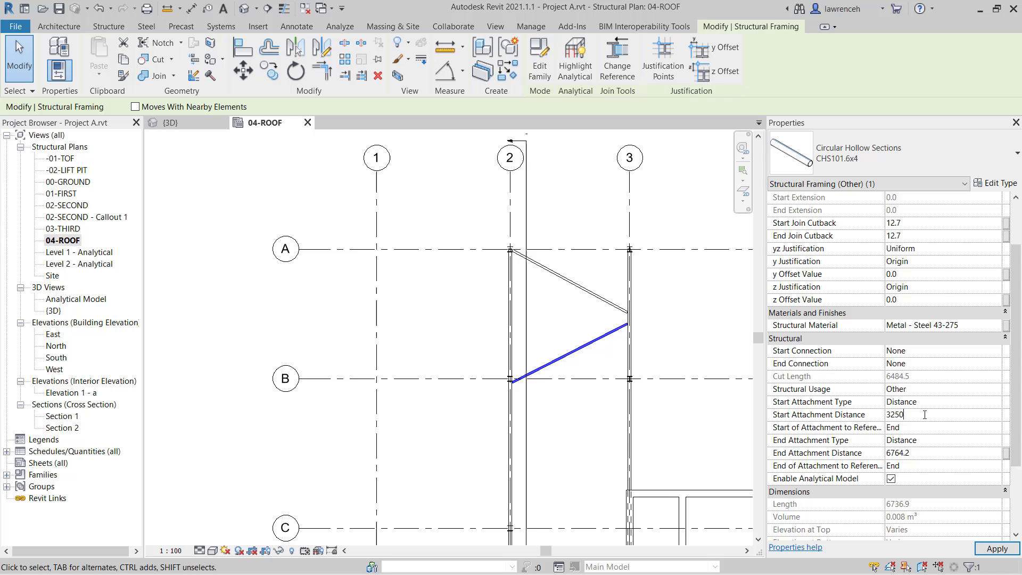
{"action": "type", "text": "0"}
{"action": "key", "text": "Return"}
{"action": "scroll", "coordinate": [624, 331], "scroll_direction": "up", "scroll_amount": 5}
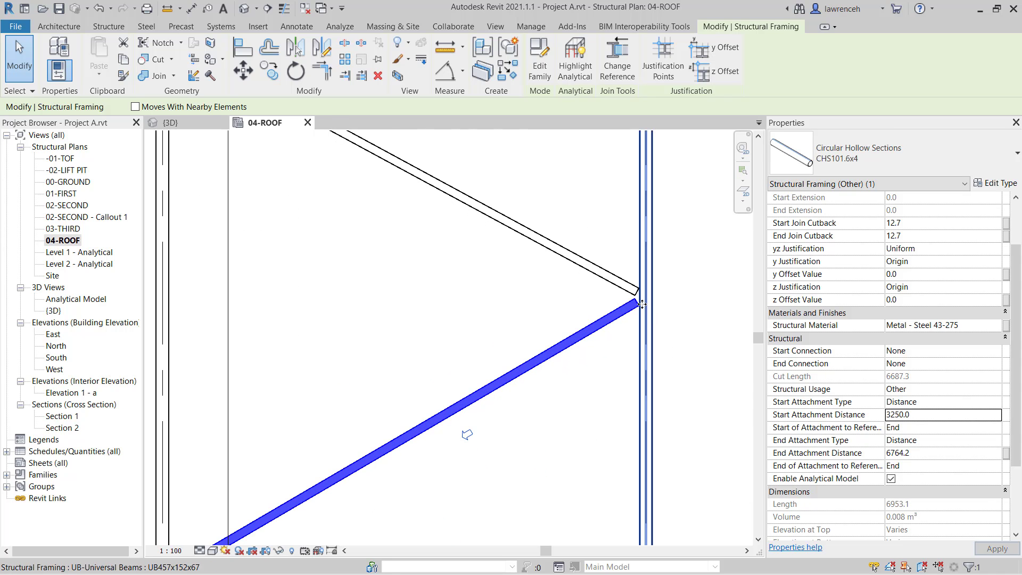
{"action": "scroll", "coordinate": [641, 304], "scroll_direction": "down", "scroll_amount": 5}
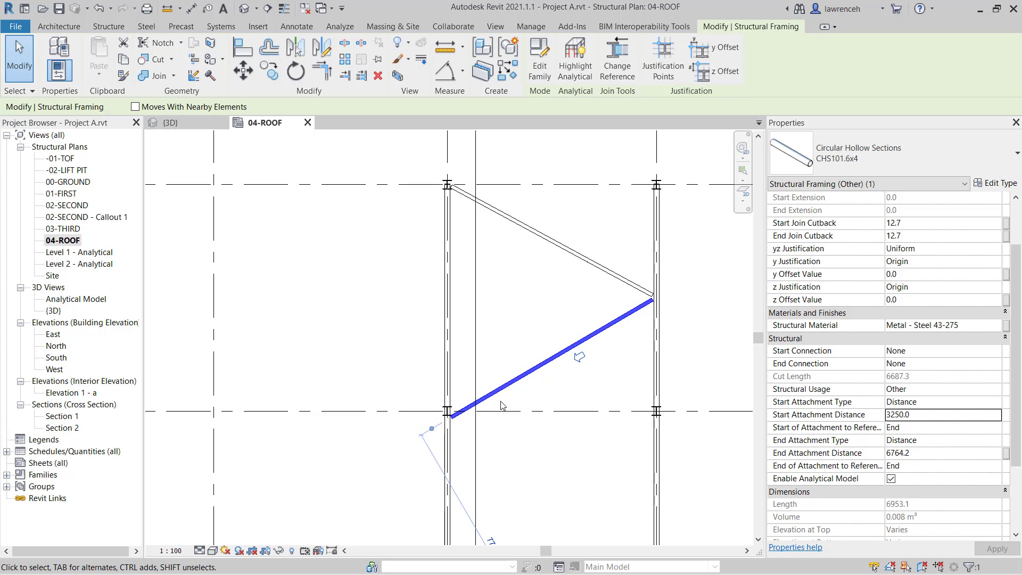
{"action": "left_click", "coordinate": [936, 453]}
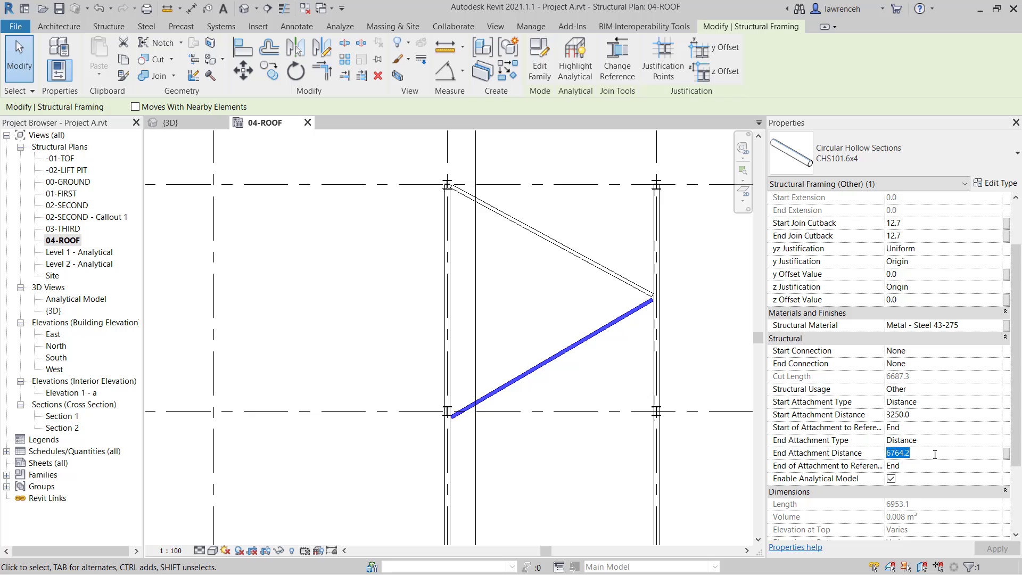
{"action": "type", "text": "6500"}
{"action": "key", "text": "Return"}
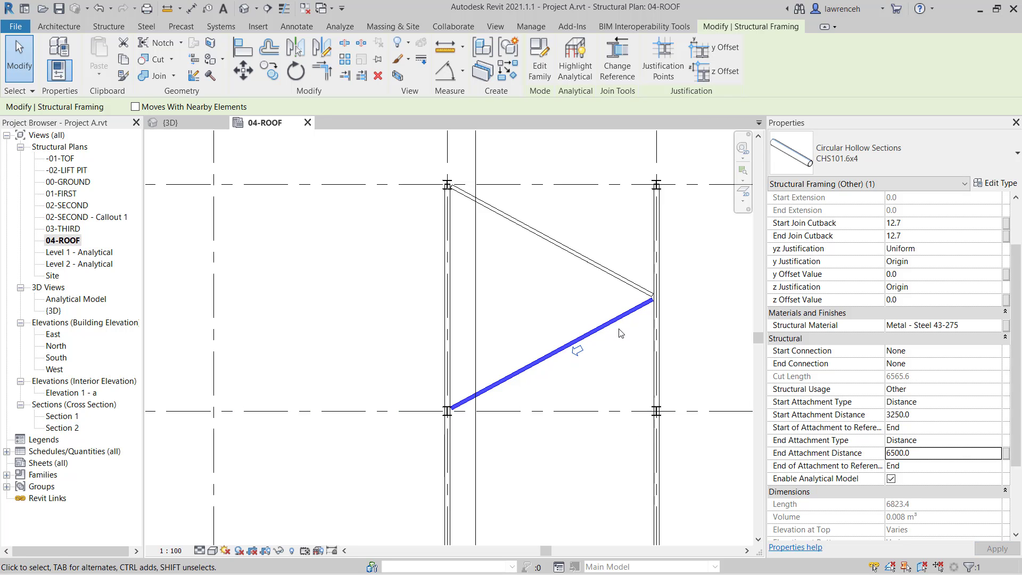
{"action": "scroll", "coordinate": [588, 343], "scroll_direction": "down", "scroll_amount": 2}
{"action": "scroll", "coordinate": [571, 367], "scroll_direction": "down", "scroll_amount": 2}
{"action": "left_click", "coordinate": [585, 367]}
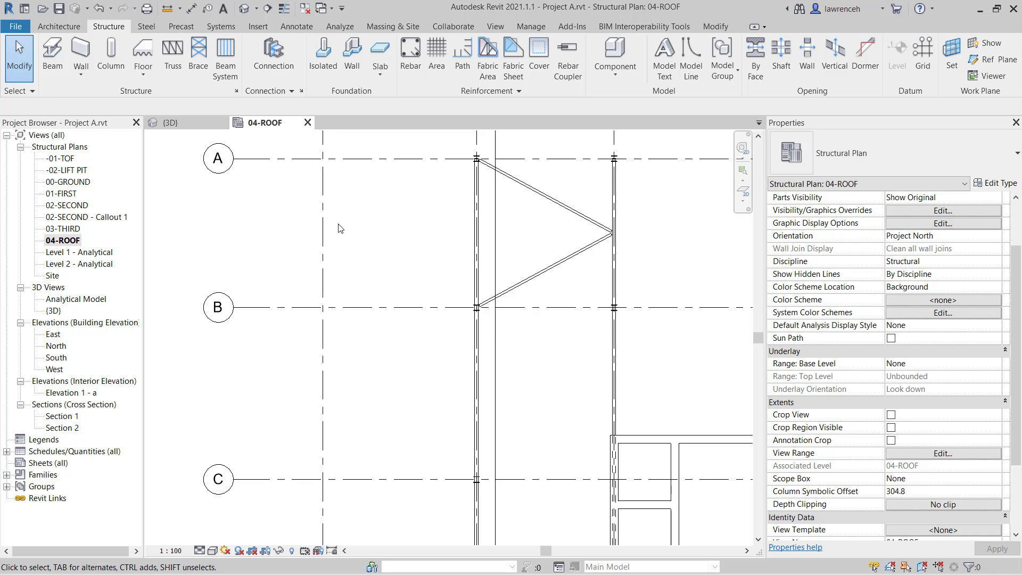
Place another CHS brace between the beams in the 3D view
{"action": "left_click", "coordinate": [171, 123]}
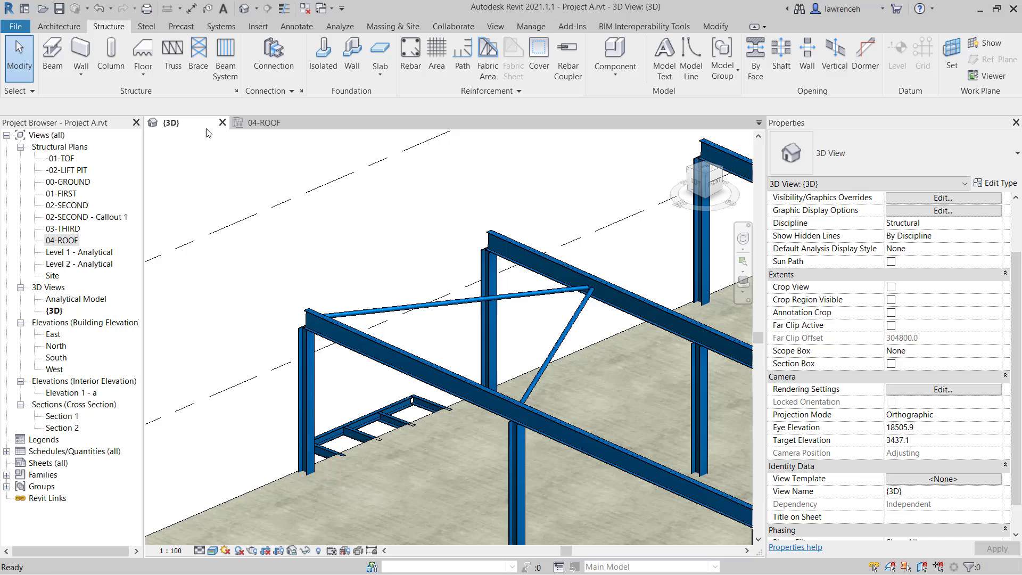
{"action": "scroll", "coordinate": [262, 173], "scroll_direction": "down", "scroll_amount": 2}
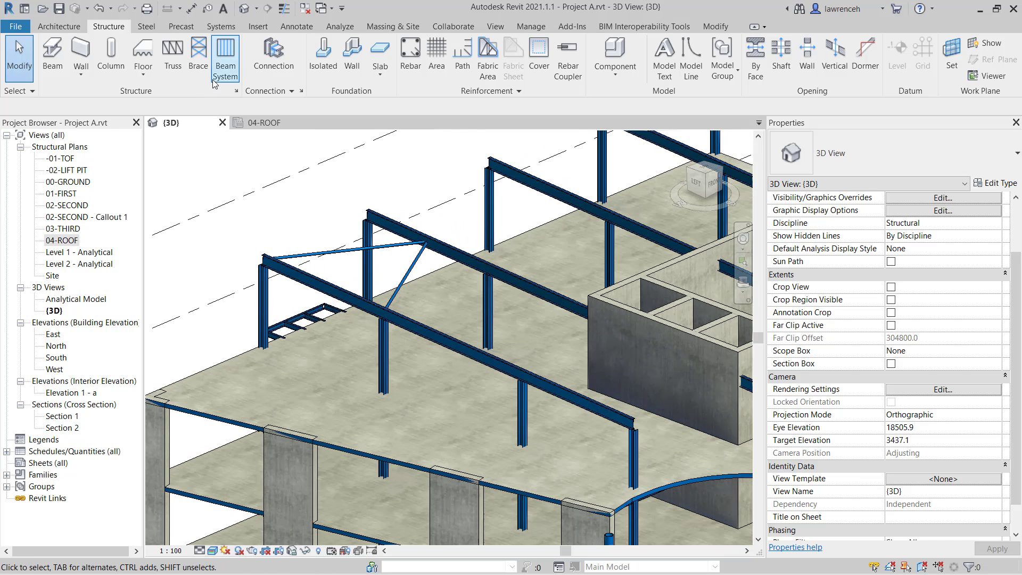
{"action": "left_click", "coordinate": [198, 56]}
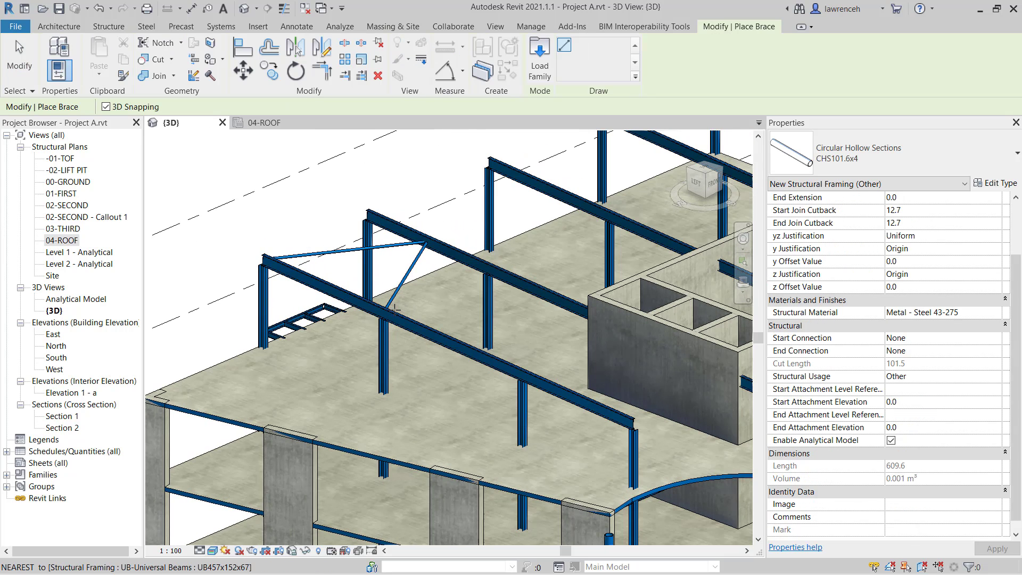
{"action": "left_click", "coordinate": [394, 308]}
{"action": "left_click", "coordinate": [552, 292]}
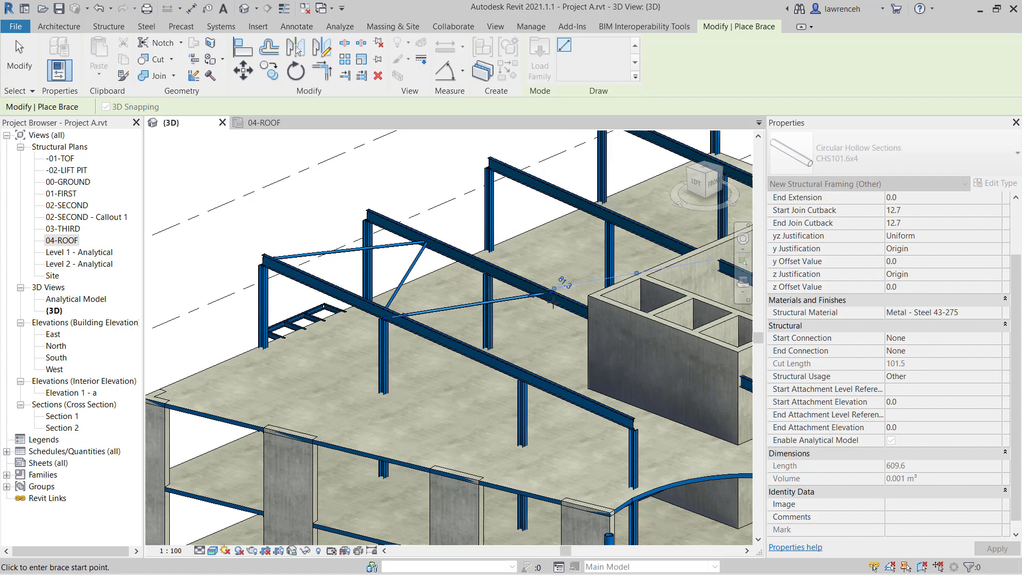
{"action": "left_click", "coordinate": [553, 294]}
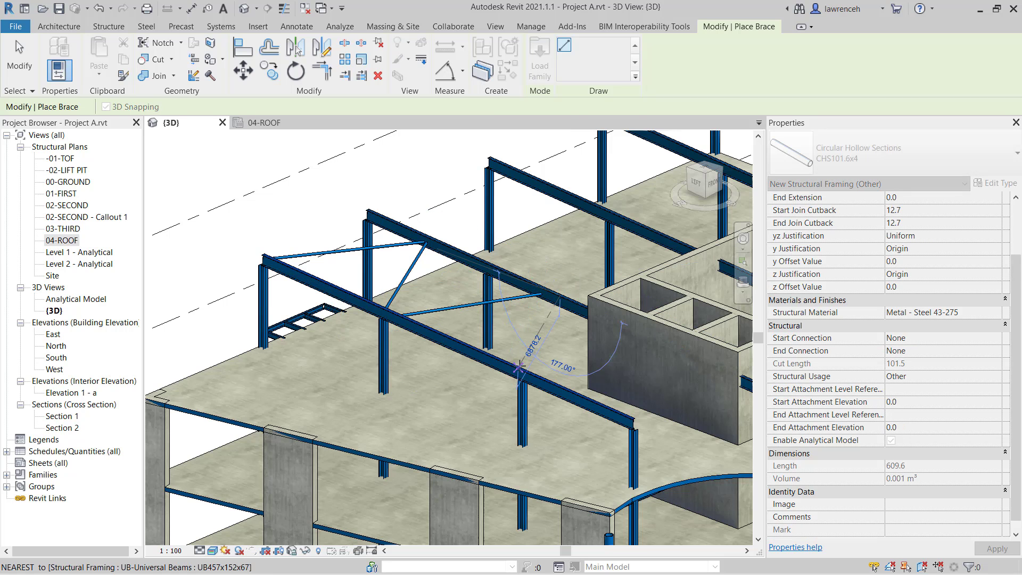
{"action": "left_click", "coordinate": [16, 40]}
{"action": "scroll", "coordinate": [468, 304], "scroll_direction": "up", "scroll_amount": 2}
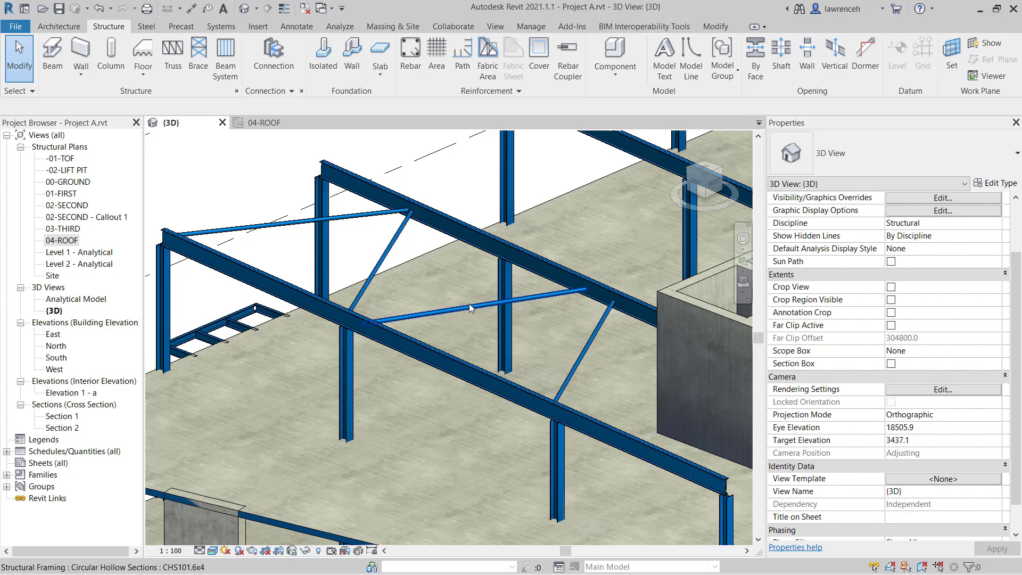
Set the new brace's Start Attachment Distance to 6500, then return to the 04-ROOF plan
{"action": "left_click", "coordinate": [469, 304]}
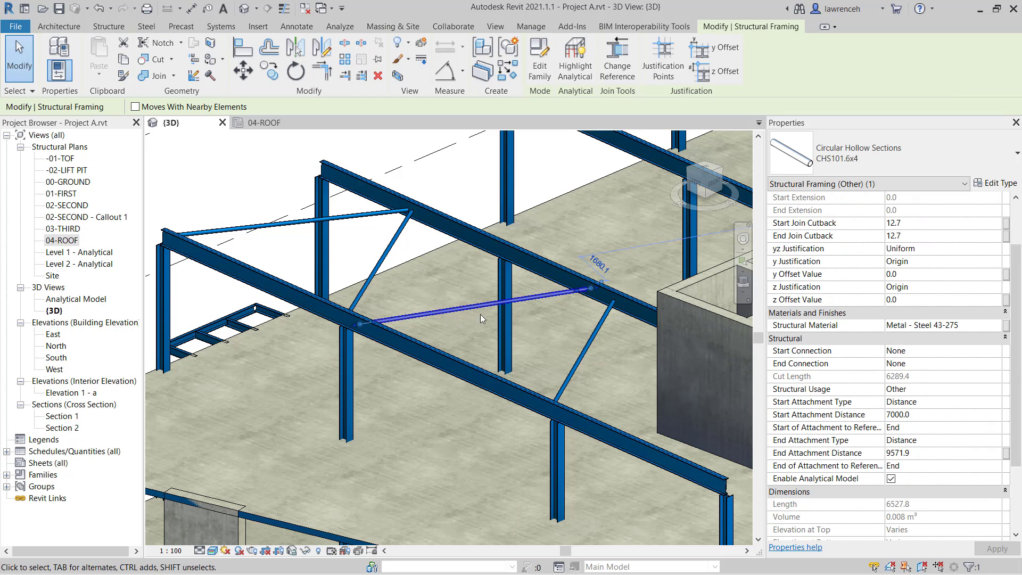
{"action": "left_click", "coordinate": [937, 415]}
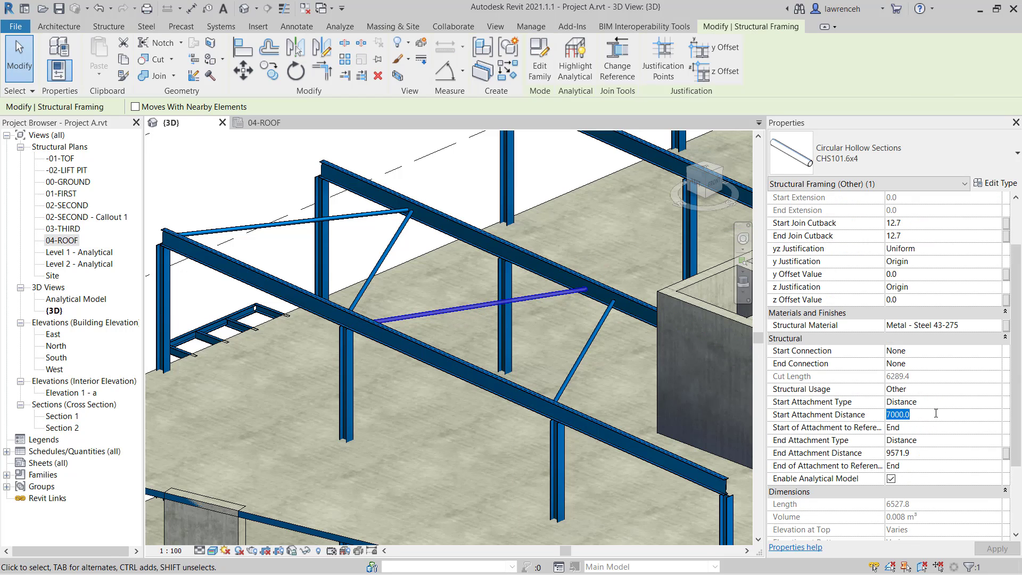
{"action": "type", "text": "6500"}
{"action": "key", "text": "Return"}
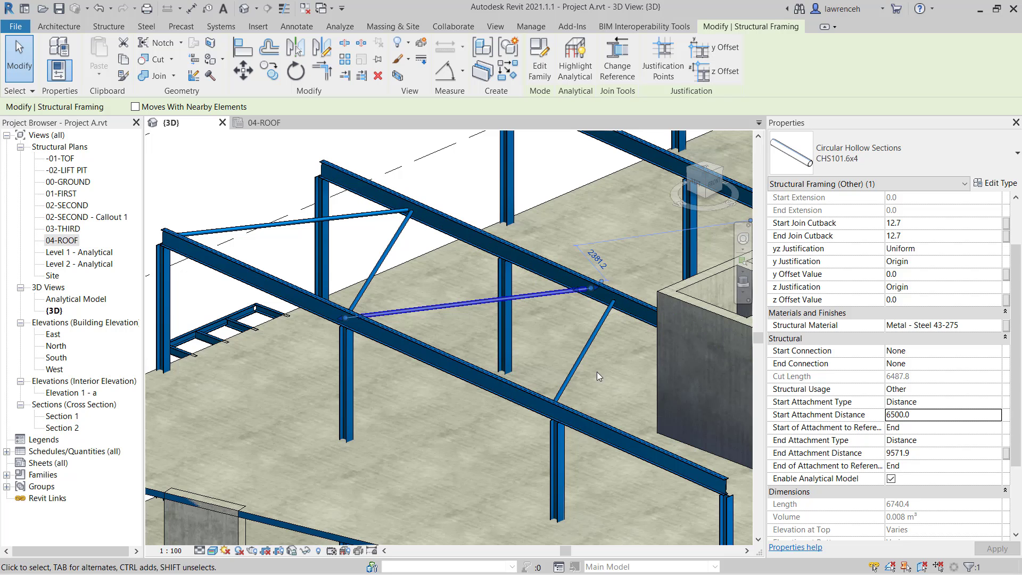
{"action": "scroll", "coordinate": [454, 377], "scroll_direction": "down", "scroll_amount": 3}
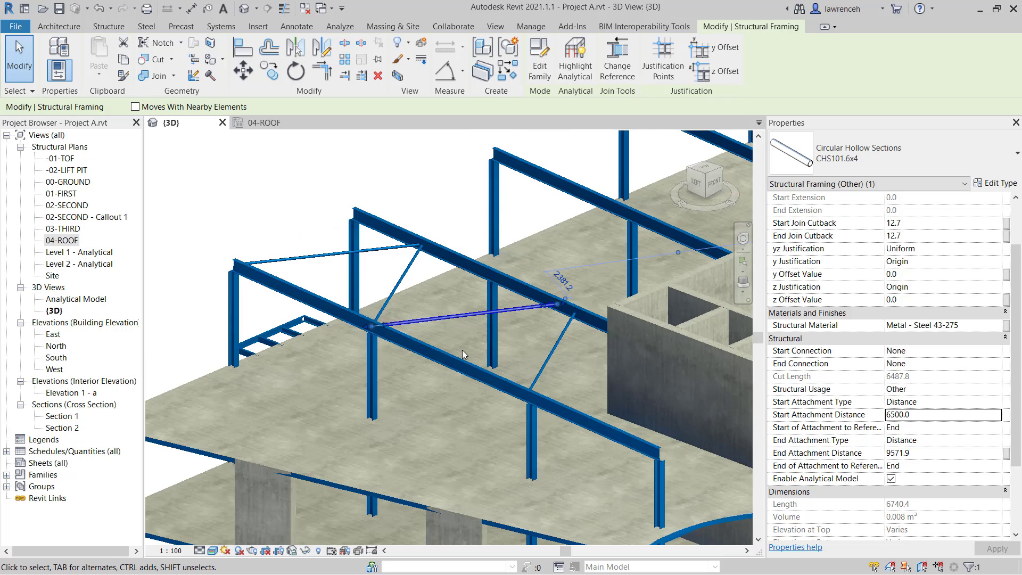
{"action": "left_click", "coordinate": [265, 123]}
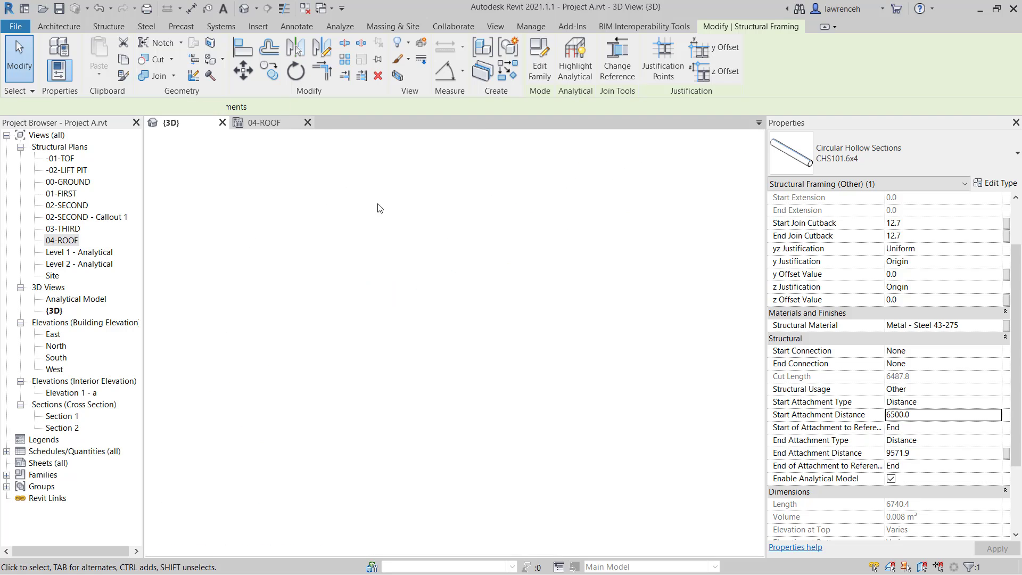
{"action": "left_click", "coordinate": [445, 47]}
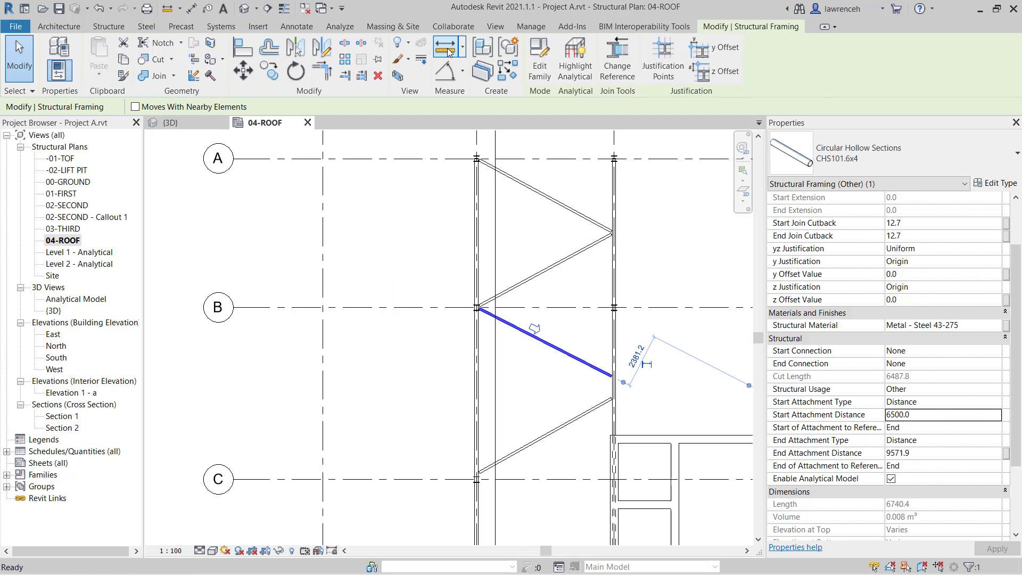
{"action": "left_click", "coordinate": [389, 159]}
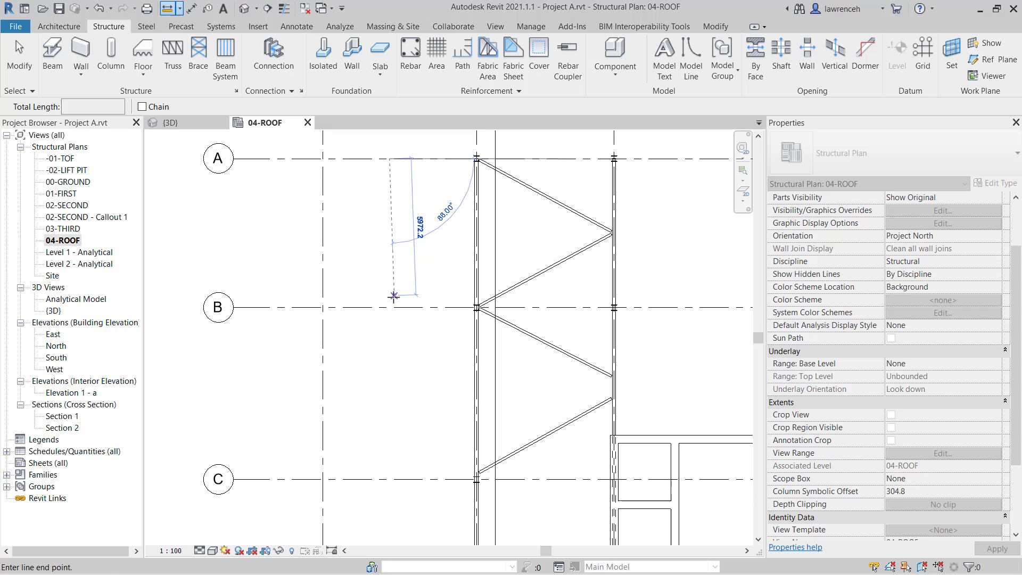
{"action": "left_click", "coordinate": [389, 308]}
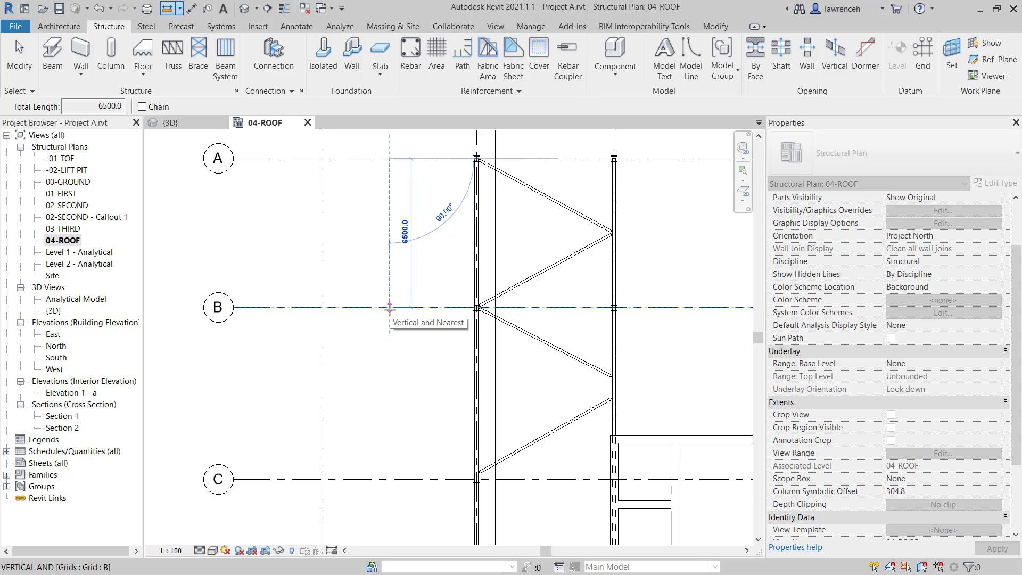
{"action": "key", "text": "Escape"}
{"action": "key", "text": "Escape"}
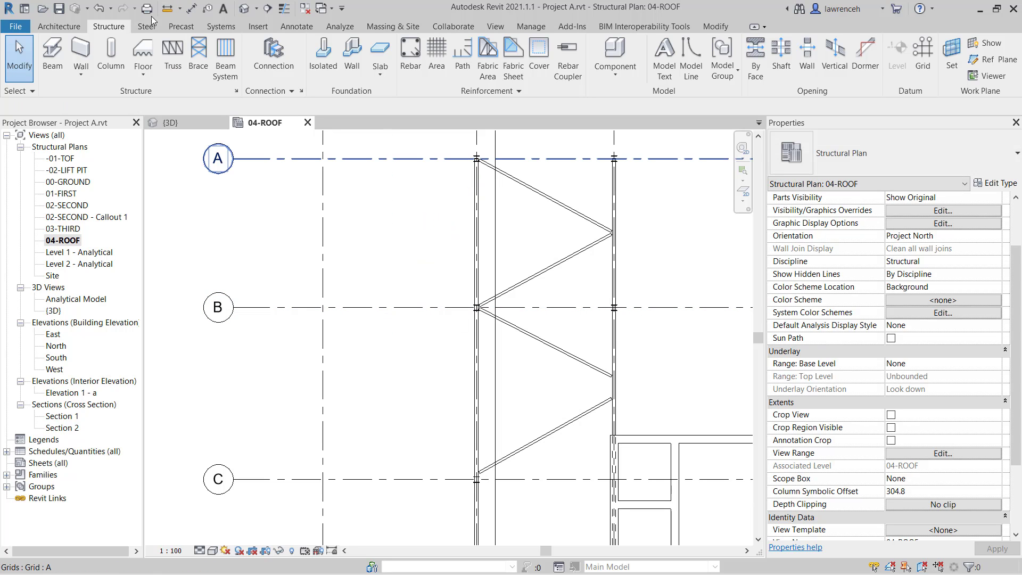
{"action": "left_click", "coordinate": [167, 7]}
{"action": "left_click", "coordinate": [385, 308]}
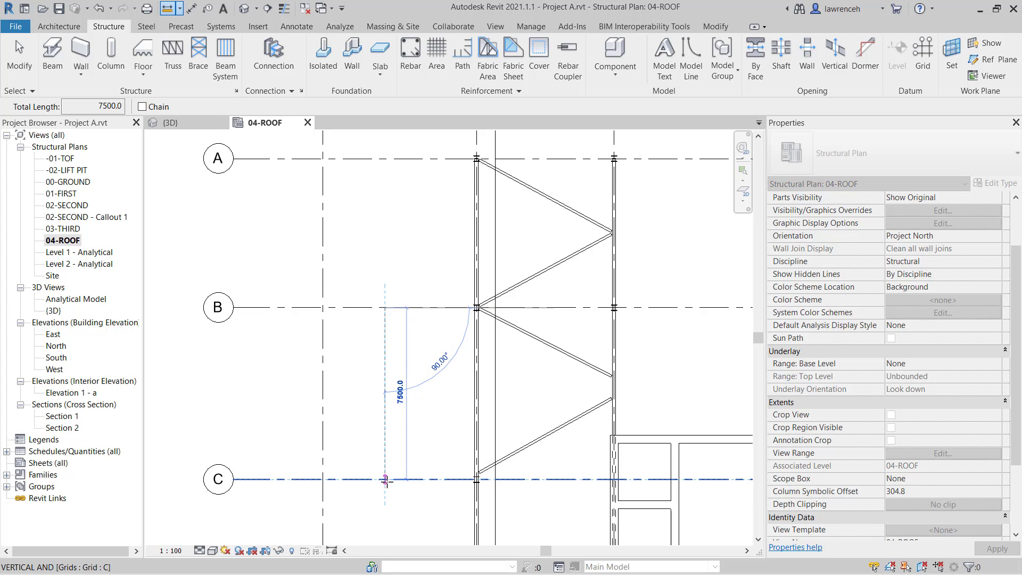
{"action": "left_click", "coordinate": [386, 480]}
{"action": "key", "text": "Escape"}
{"action": "key", "text": "Escape"}
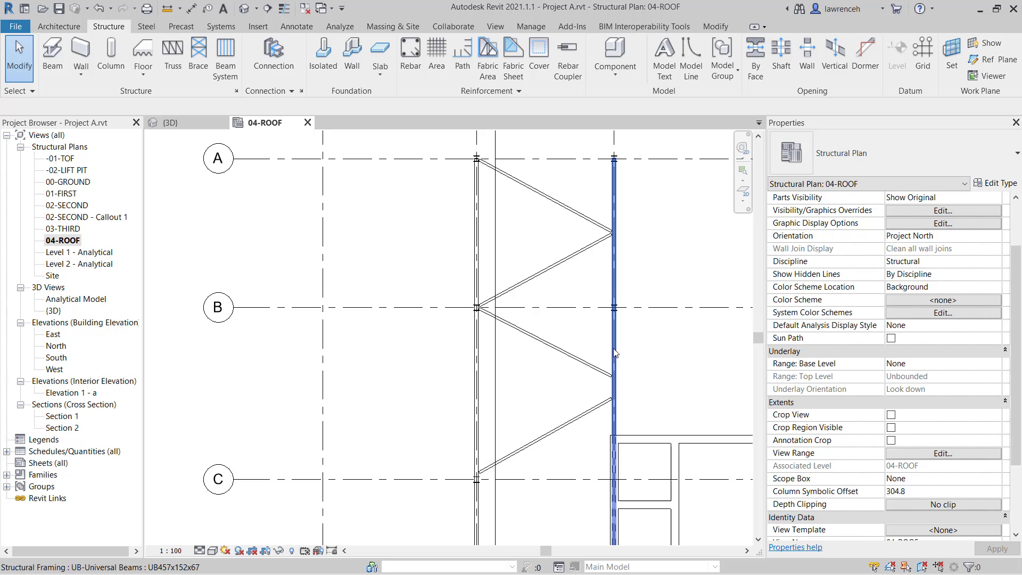
Set the diagonal brace below grid B to an End Attachment Distance of 10250
{"action": "left_click", "coordinate": [591, 363]}
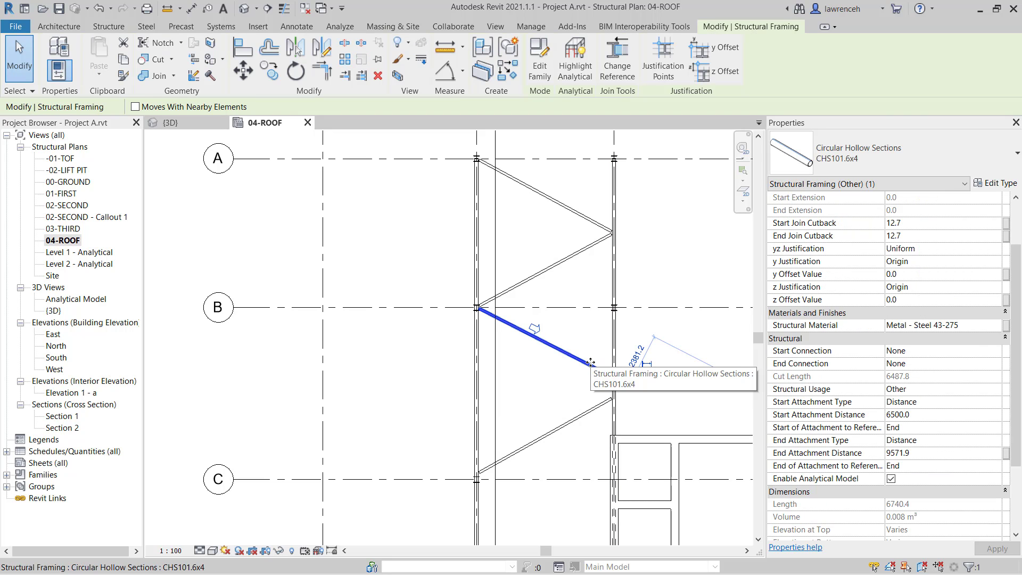
{"action": "left_click", "coordinate": [953, 453]}
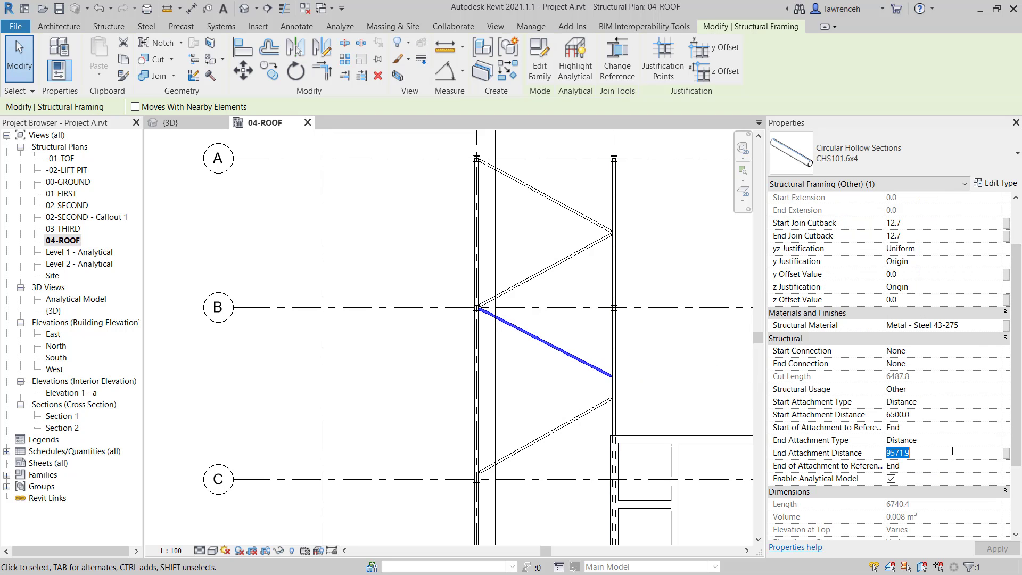
{"action": "type", "text": "10250"}
{"action": "key", "text": "Return"}
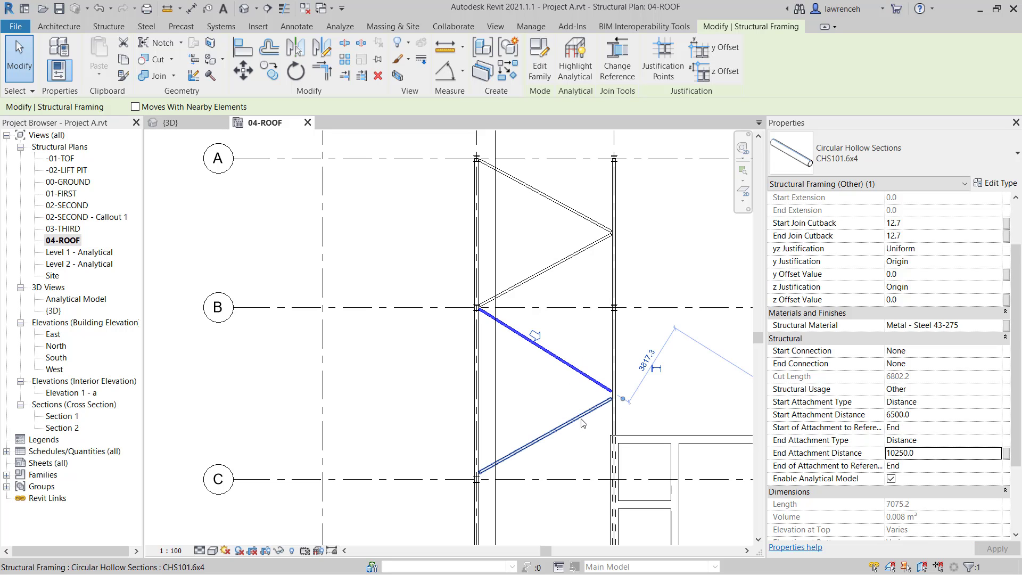
Give the lower brace between grids B and C start distance 10250 and end distance 14000
{"action": "left_click", "coordinate": [581, 421]}
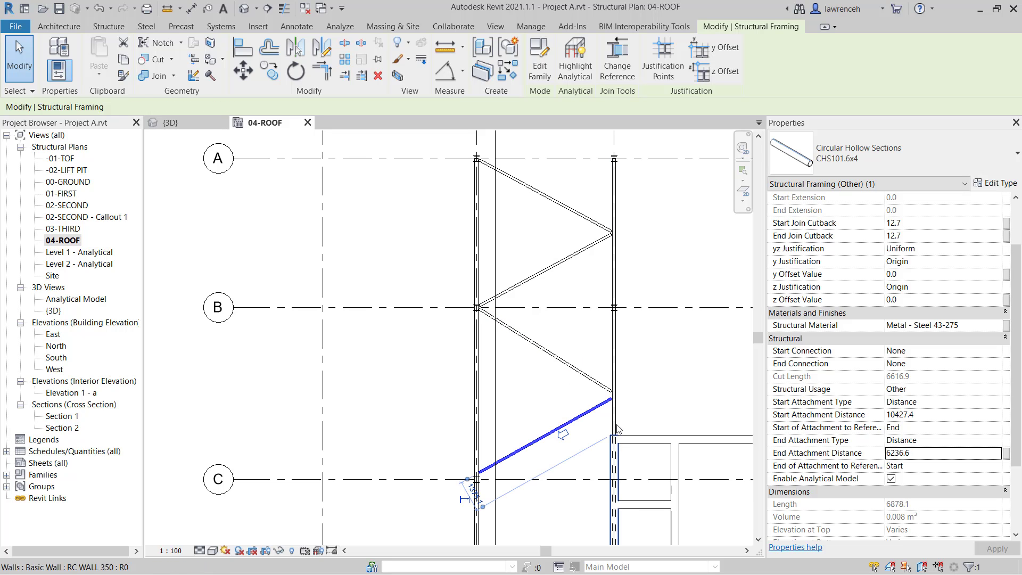
{"action": "left_click", "coordinate": [936, 415]}
{"action": "type", "text": "10250"}
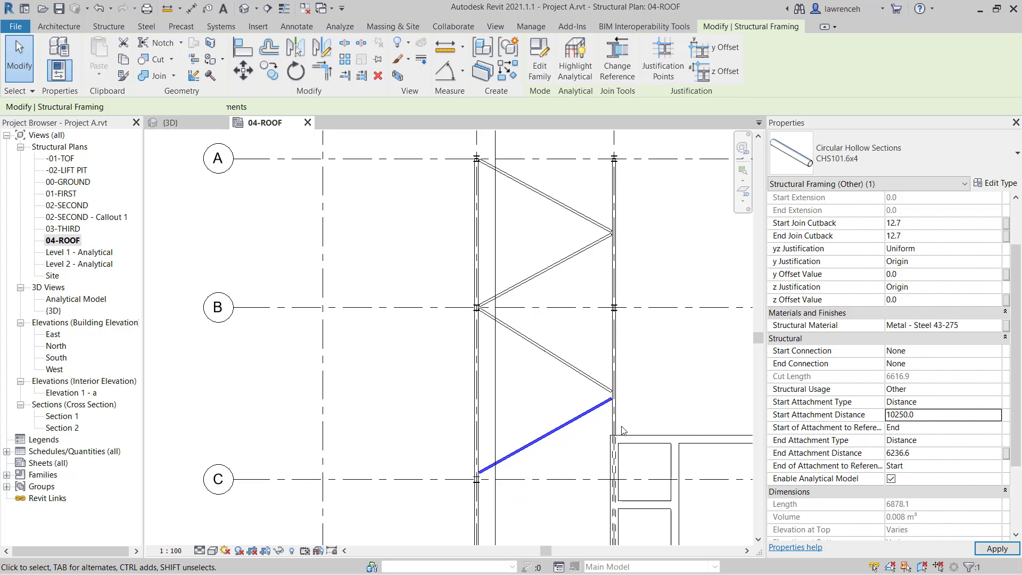
{"action": "key", "text": "Return"}
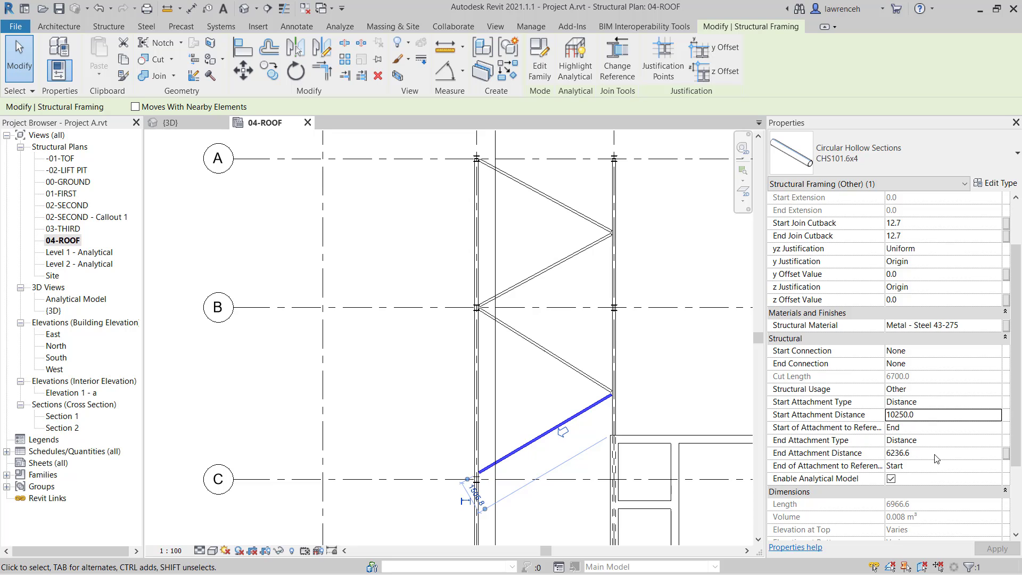
{"action": "left_click", "coordinate": [937, 453]}
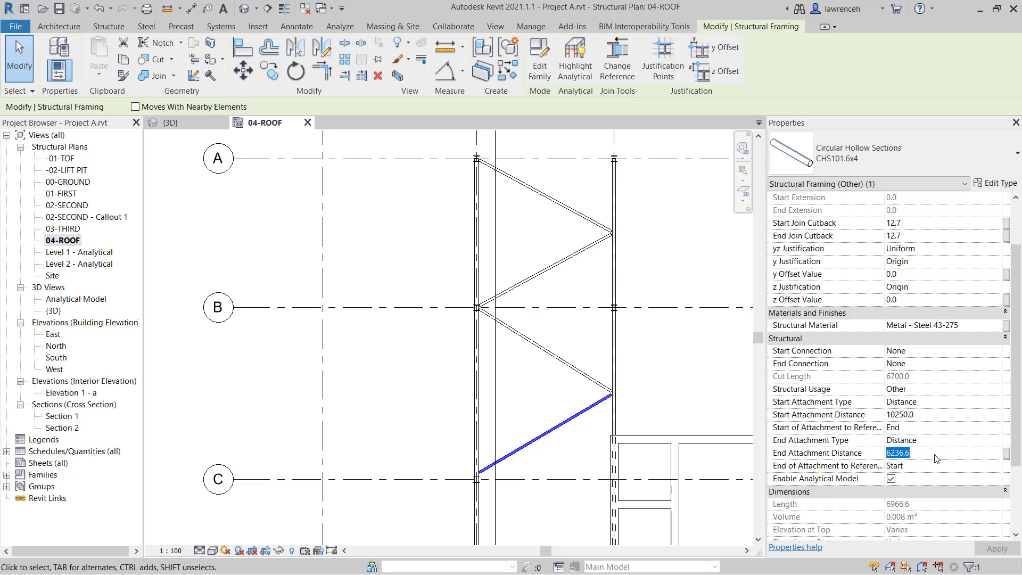
{"action": "type", "text": "14000"}
{"action": "key", "text": "Return"}
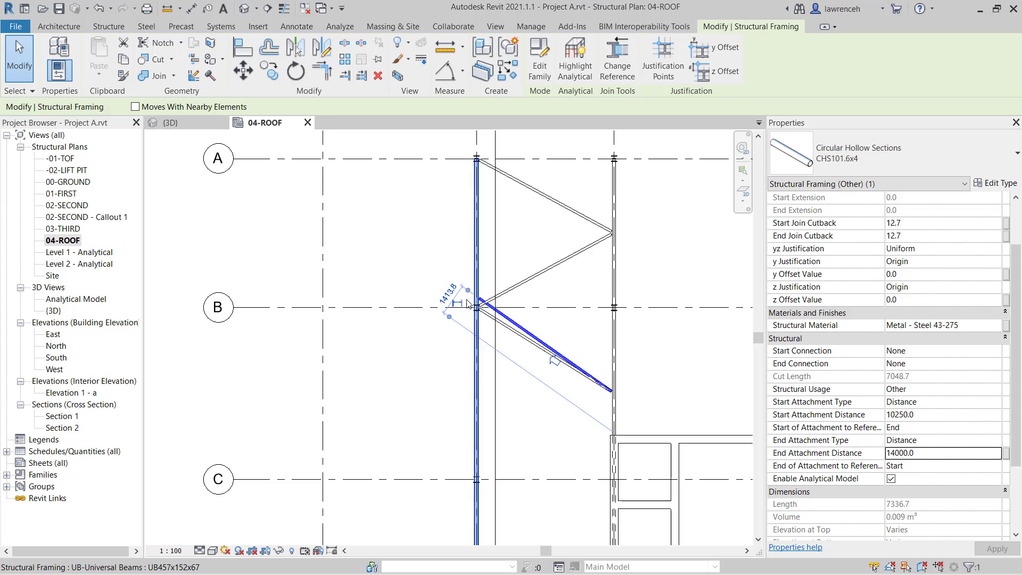
{"action": "scroll", "coordinate": [466, 306], "scroll_direction": "down", "scroll_amount": 2}
{"action": "middle_click_drag", "start_coordinate": [637, 421], "coordinate": [658, 345]}
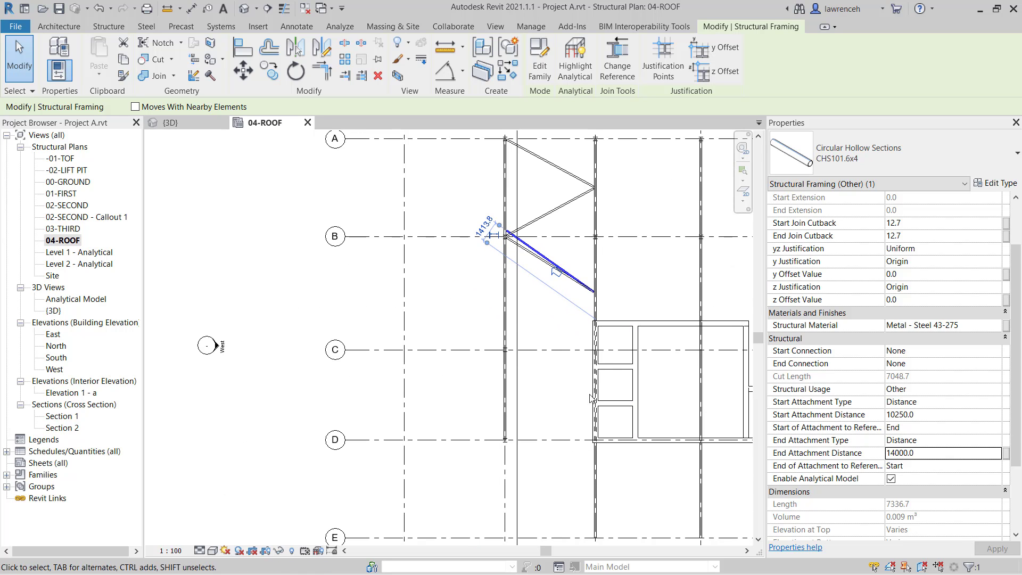
Measure that brace's end attachment from the End reference at 14000, then view it in 3D
{"action": "left_click", "coordinate": [947, 472]}
{"action": "left_click", "coordinate": [996, 466]}
{"action": "left_click", "coordinate": [934, 491]}
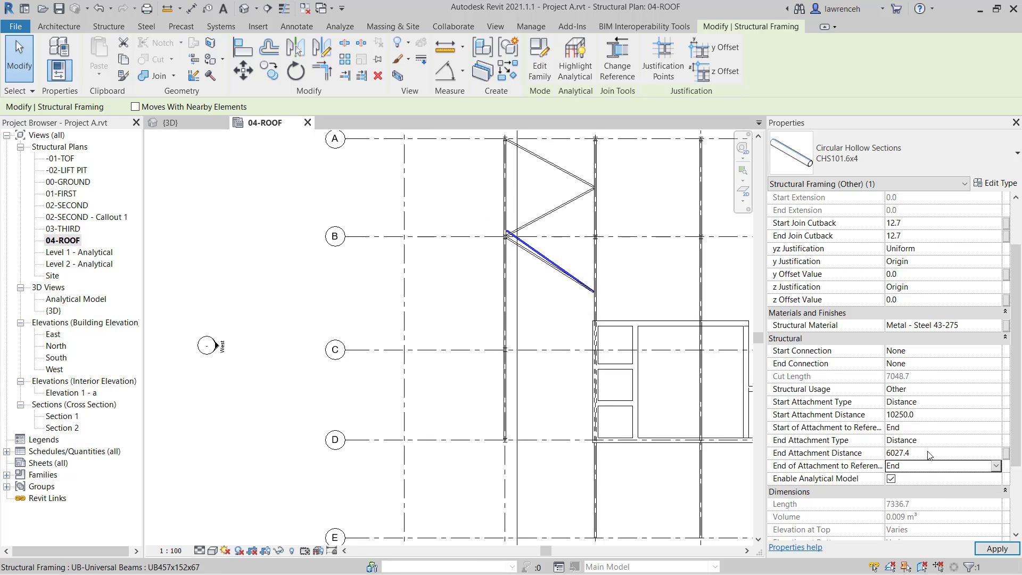
{"action": "left_click", "coordinate": [929, 454]}
{"action": "type", "text": "14000.0"}
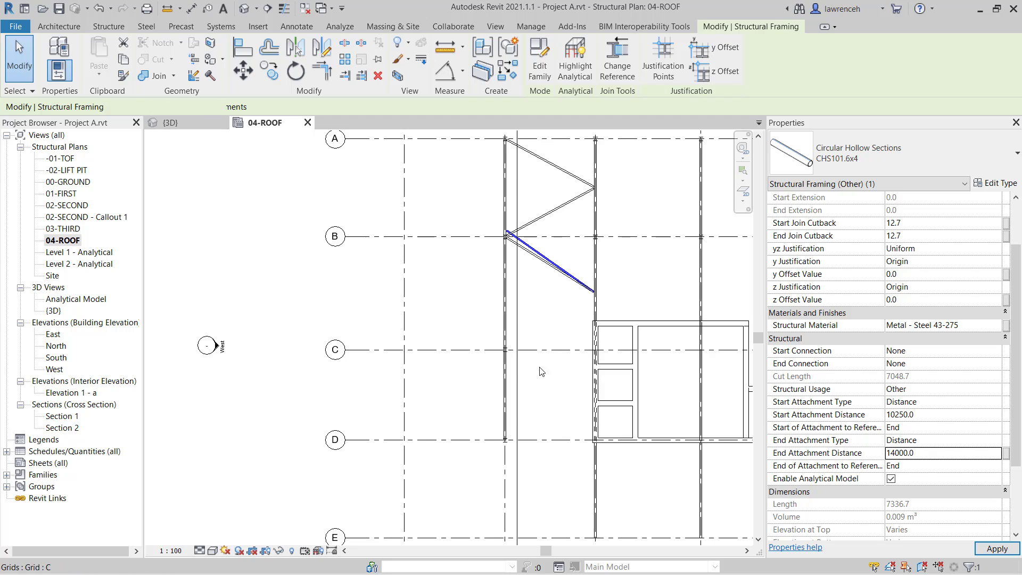
{"action": "left_click", "coordinate": [515, 333]}
{"action": "middle_click_drag", "start_coordinate": [551, 330], "coordinate": [531, 379]}
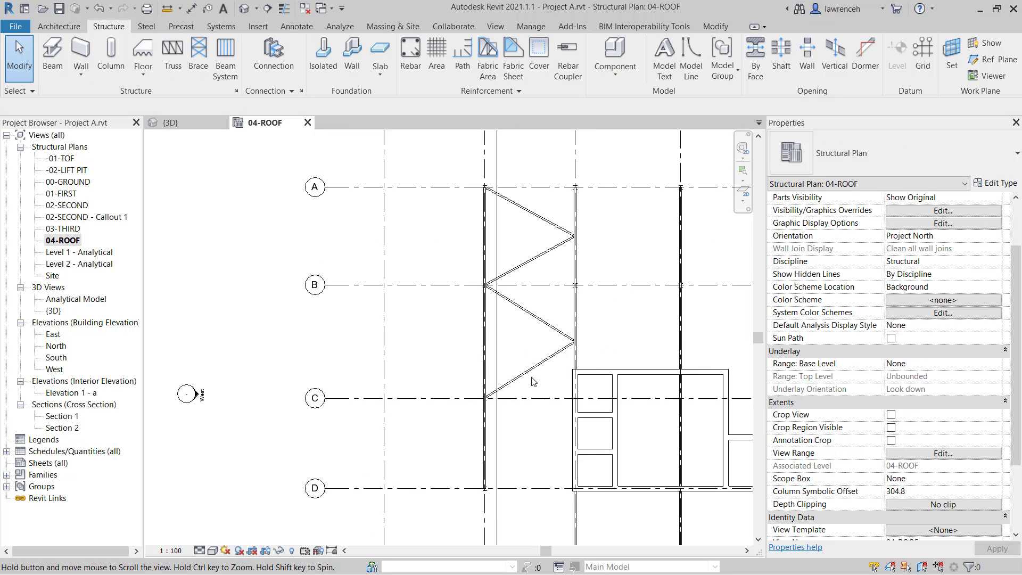
{"action": "left_click", "coordinate": [196, 120]}
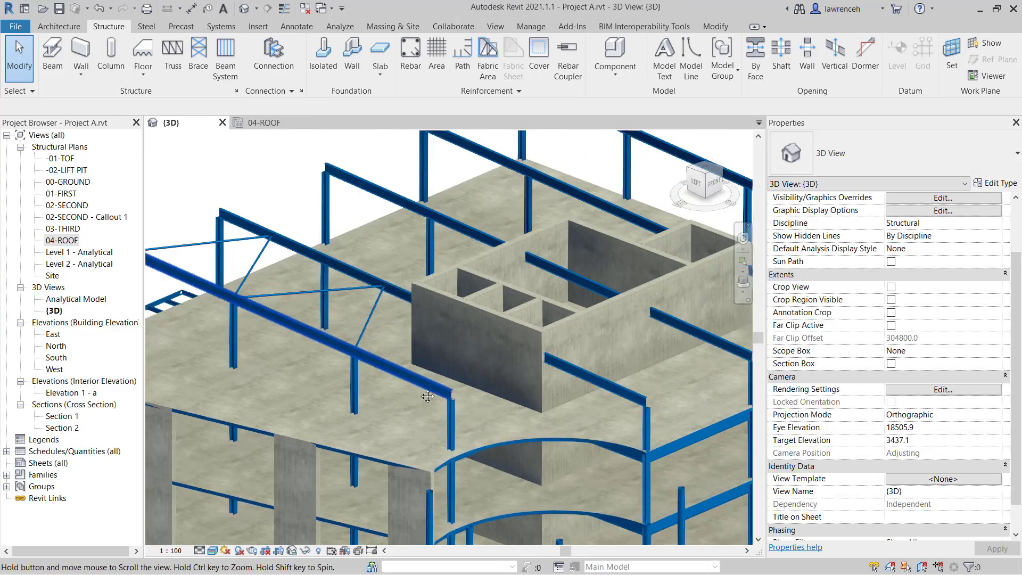
{"action": "mouse_move", "coordinate": [428, 396]}
{"action": "middle_mouse_down", "text": "shift"}
{"action": "mouse_move", "coordinate": [545, 431]}
{"action": "mouse_move", "coordinate": [514, 443]}
{"action": "mouse_move", "coordinate": [421, 395]}
{"action": "middle_mouse_up", "text": "shift"}
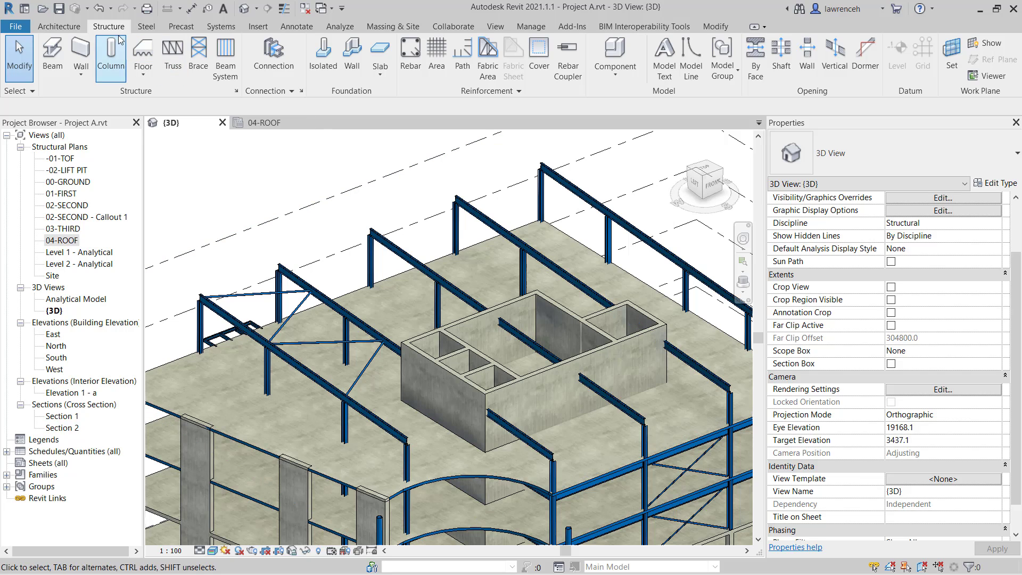
Start the Beam tool with the UB305x102x25 universal beam type
{"action": "left_click", "coordinate": [57, 63]}
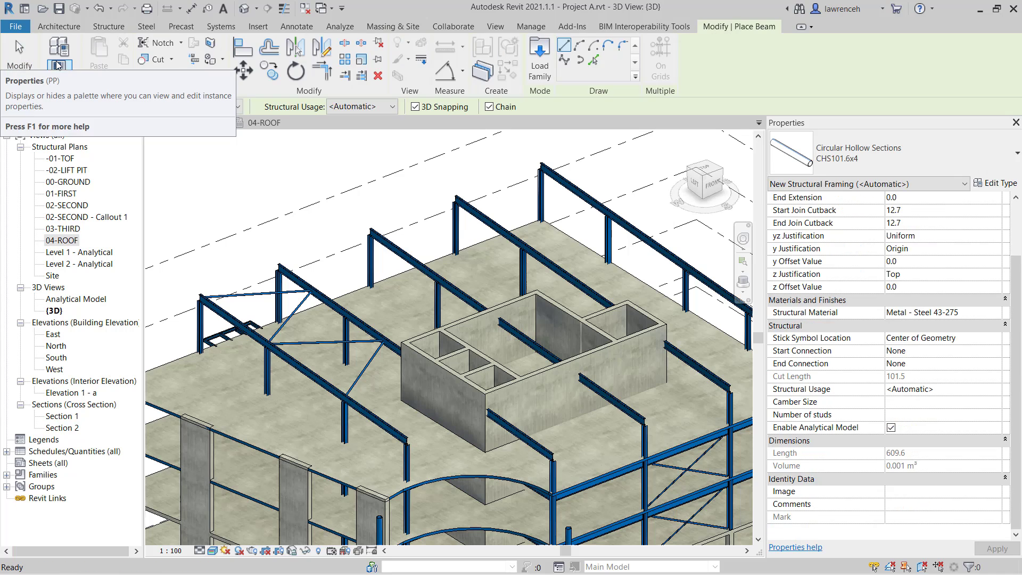
{"action": "left_click", "coordinate": [946, 146]}
{"action": "left_click", "coordinate": [911, 149]}
{"action": "left_click", "coordinate": [911, 149]}
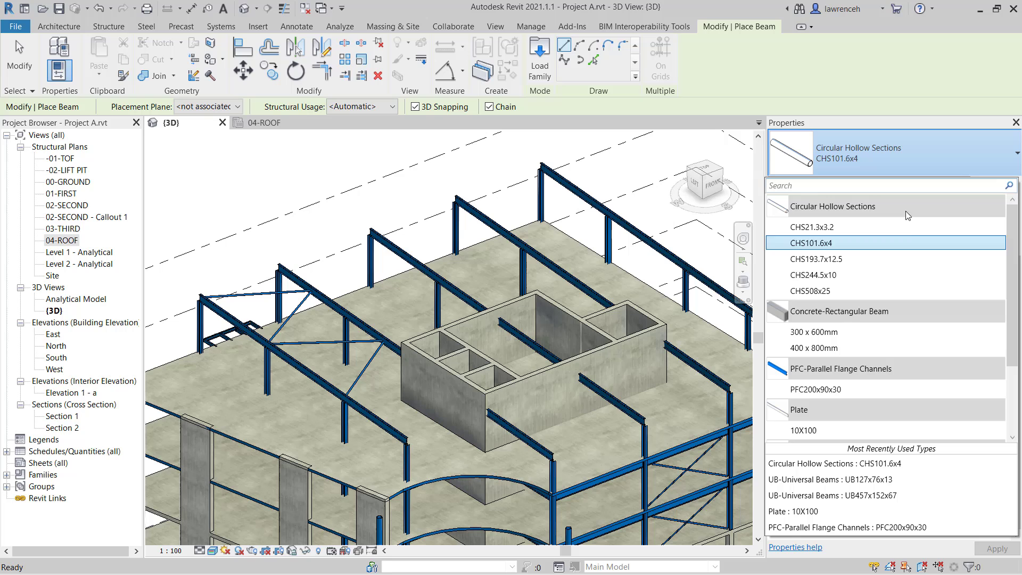
{"action": "scroll", "coordinate": [907, 234], "scroll_direction": "down", "scroll_amount": 3}
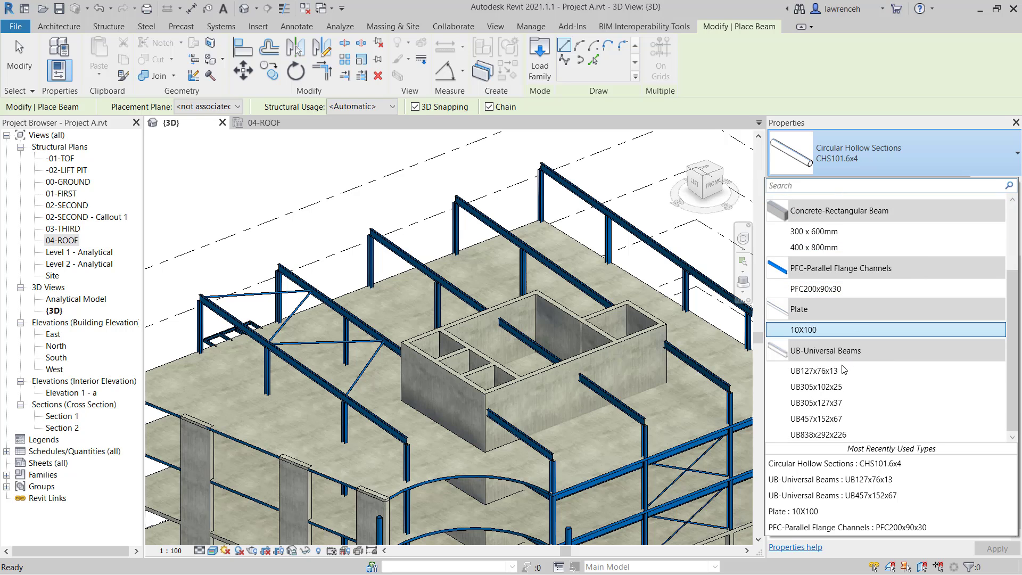
{"action": "left_click", "coordinate": [859, 391]}
{"action": "scroll", "coordinate": [181, 285], "scroll_direction": "up", "scroll_amount": 3}
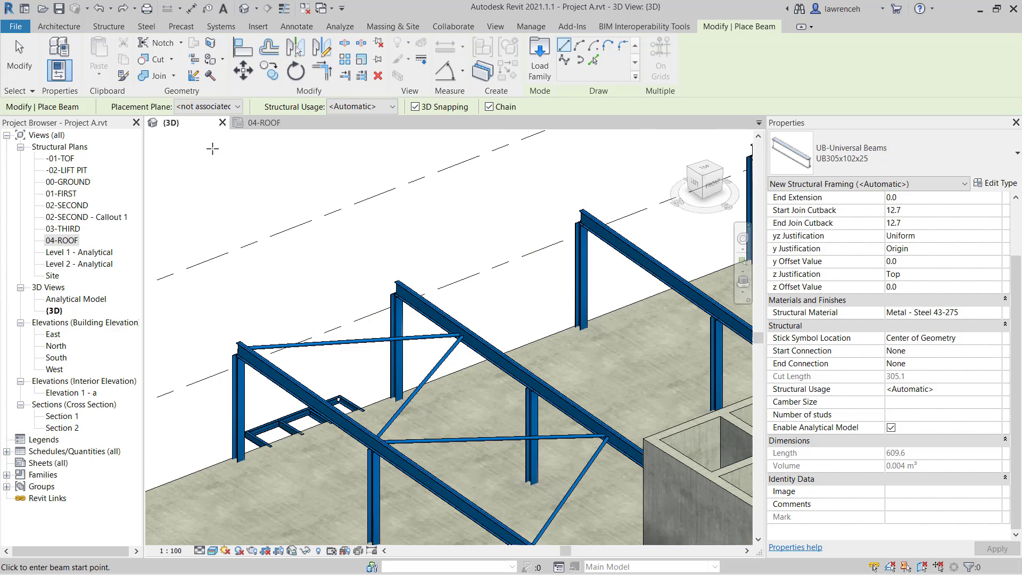
Place two chained beams linking three roof column tops
{"action": "left_click", "coordinate": [238, 355]}
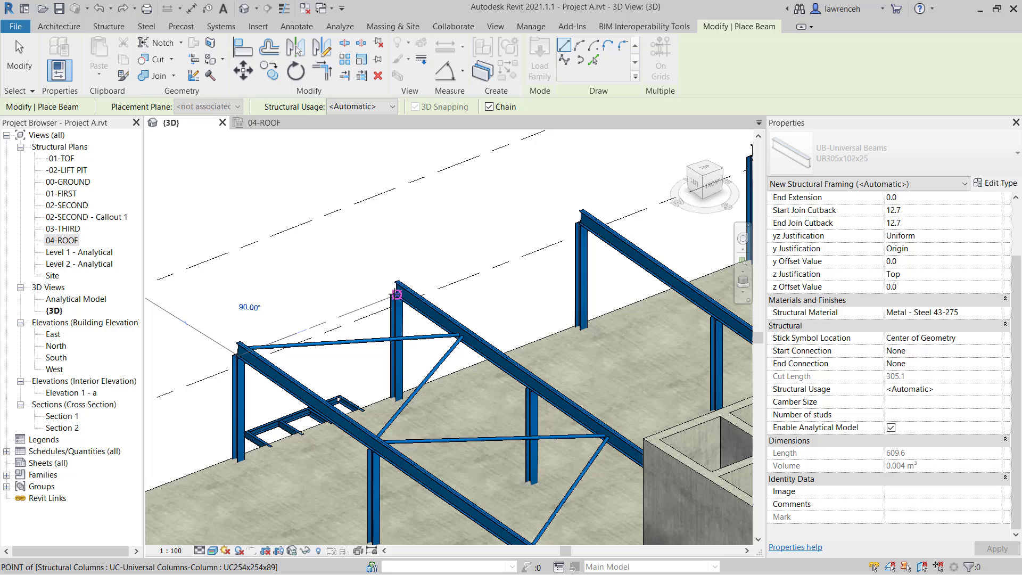
{"action": "left_click", "coordinate": [394, 291]}
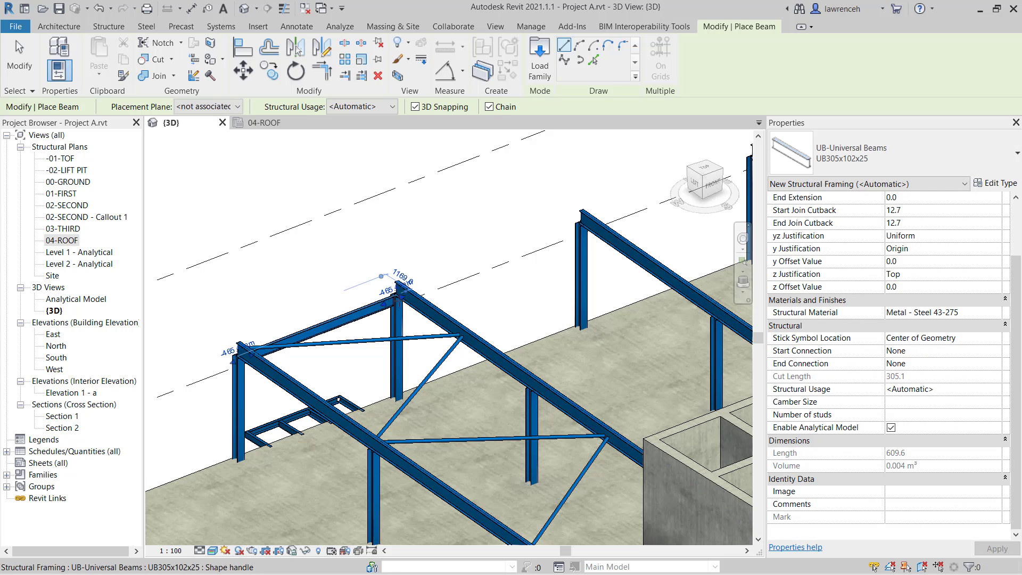
{"action": "left_click", "coordinate": [397, 294]}
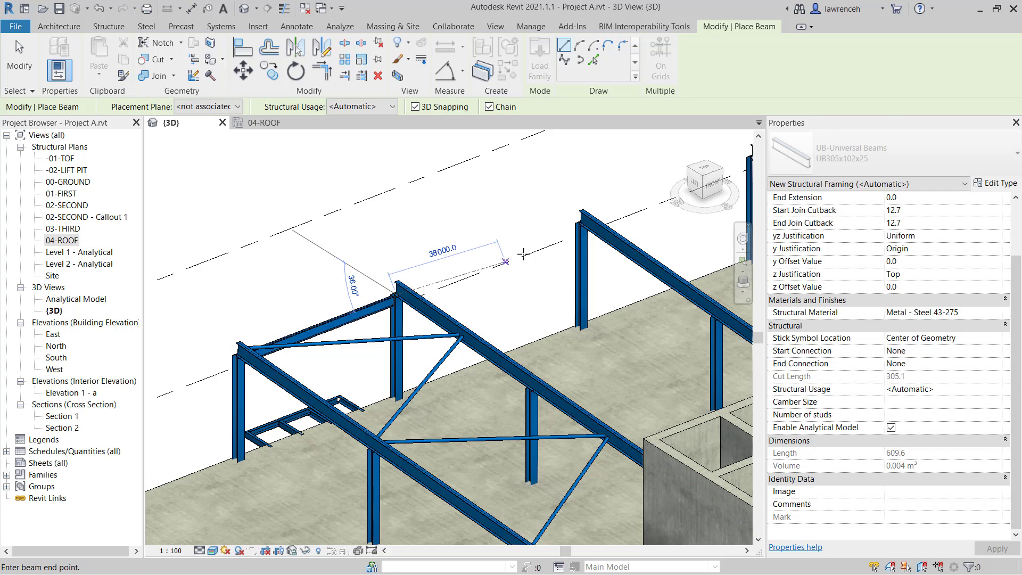
{"action": "left_click", "coordinate": [580, 223]}
{"action": "key", "text": "Escape"}
{"action": "key", "text": "Escape"}
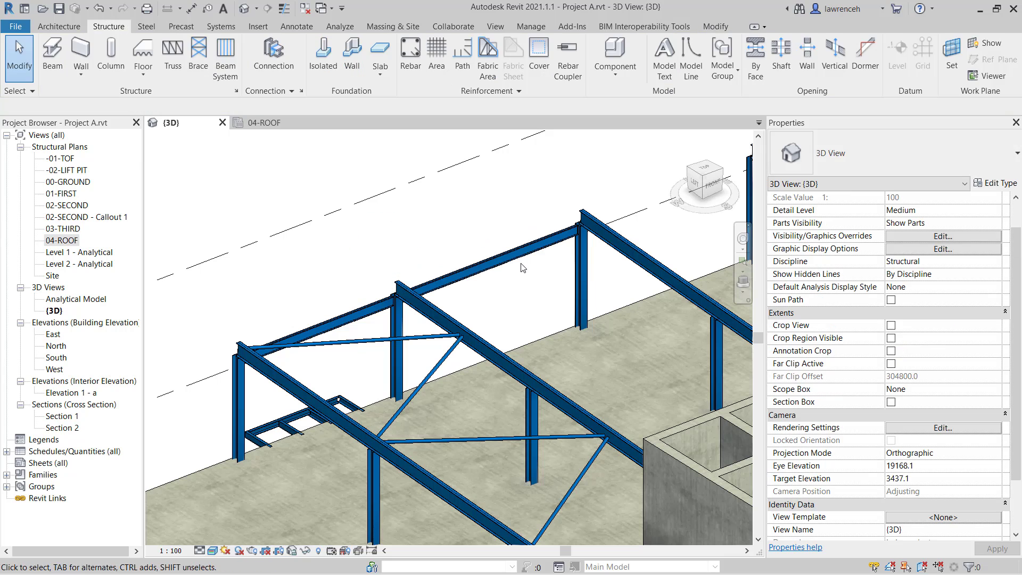
{"action": "left_click", "coordinate": [567, 245]}
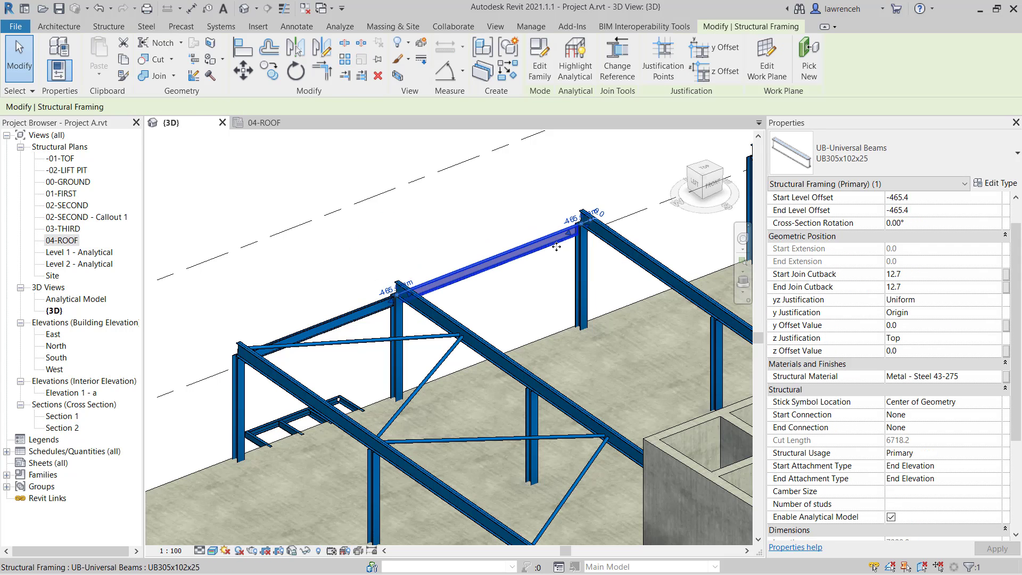
{"action": "scroll", "coordinate": [793, 214], "scroll_direction": "up", "scroll_amount": 2}
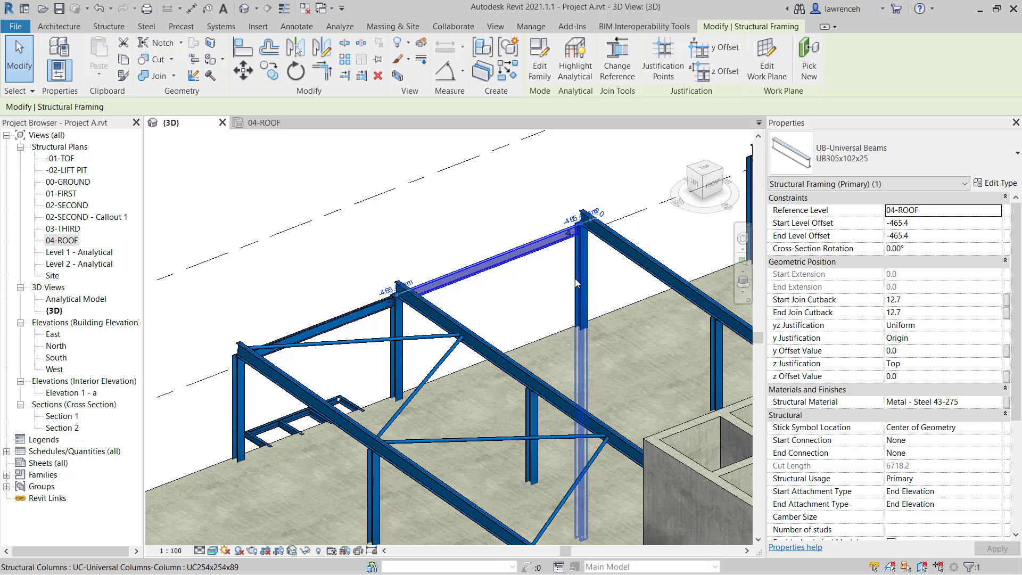
{"action": "scroll", "coordinate": [577, 232], "scroll_direction": "up", "scroll_amount": 5}
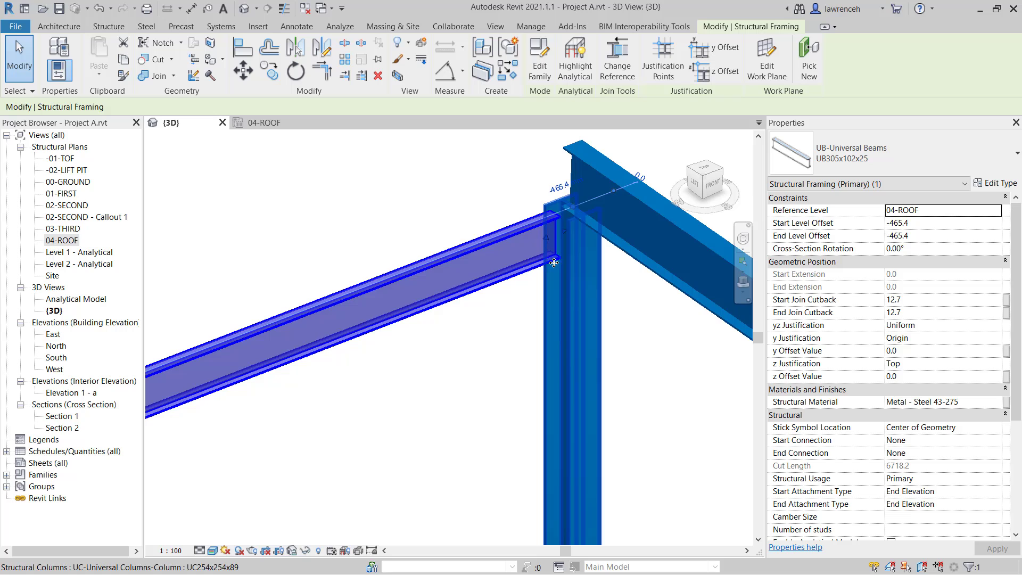
{"action": "scroll", "coordinate": [556, 269], "scroll_direction": "down", "scroll_amount": 6}
{"action": "middle_click_drag", "start_coordinate": [560, 279], "coordinate": [288, 331]}
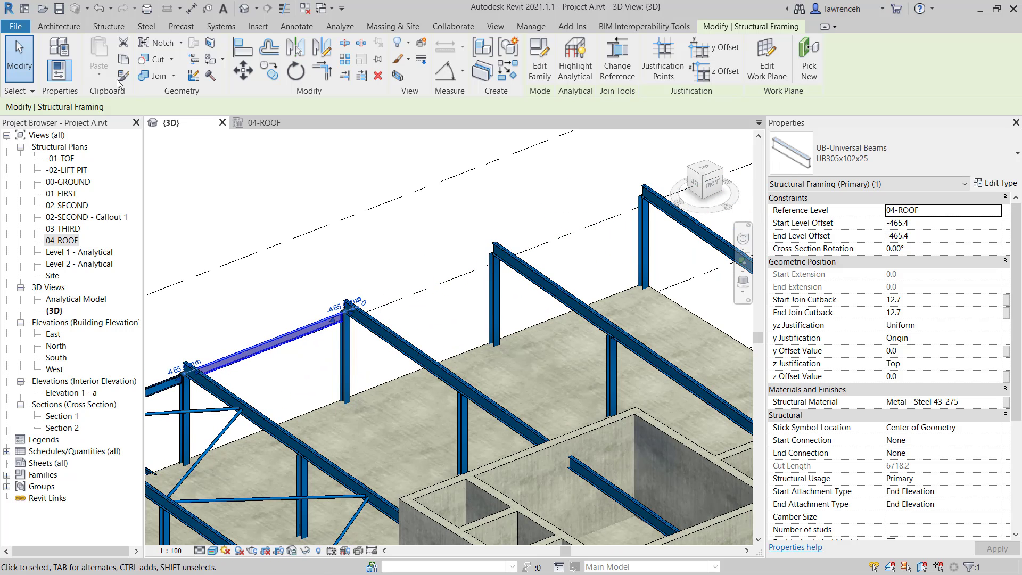
Chain two new beams from a column top to the corner column
{"action": "left_click", "coordinate": [118, 29]}
{"action": "left_click", "coordinate": [51, 53]}
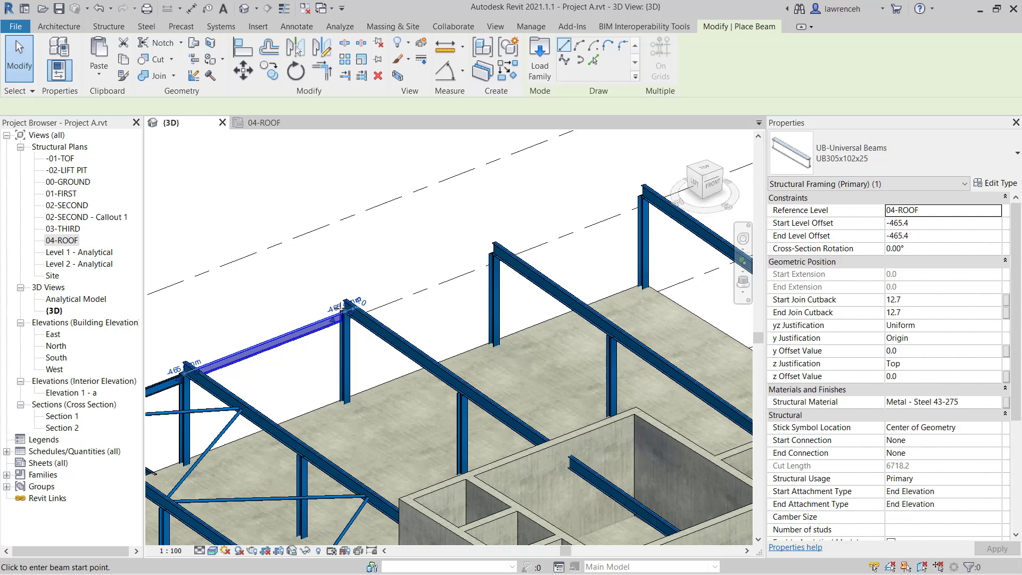
{"action": "left_click", "coordinate": [344, 311]}
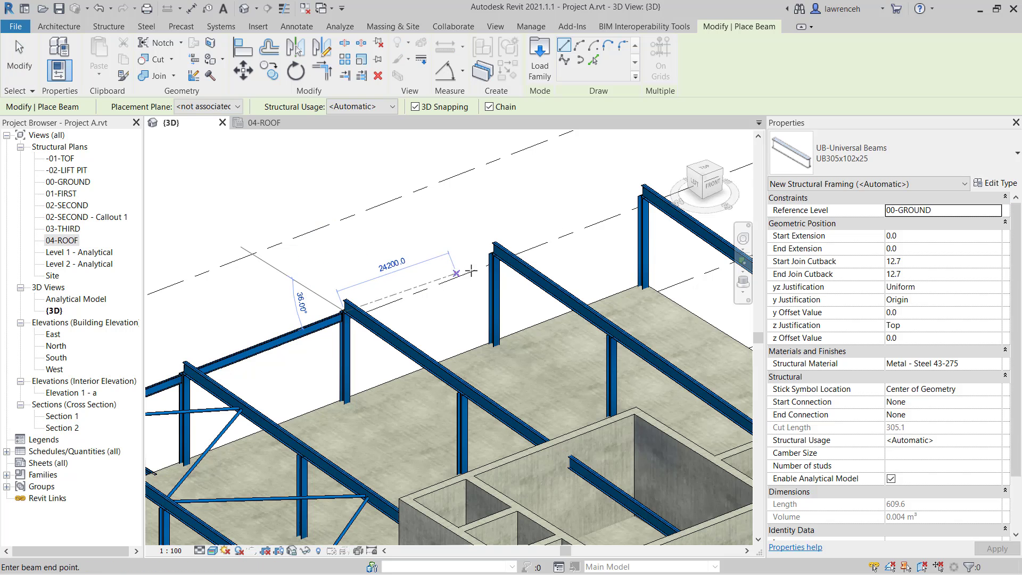
{"action": "left_click", "coordinate": [494, 246]}
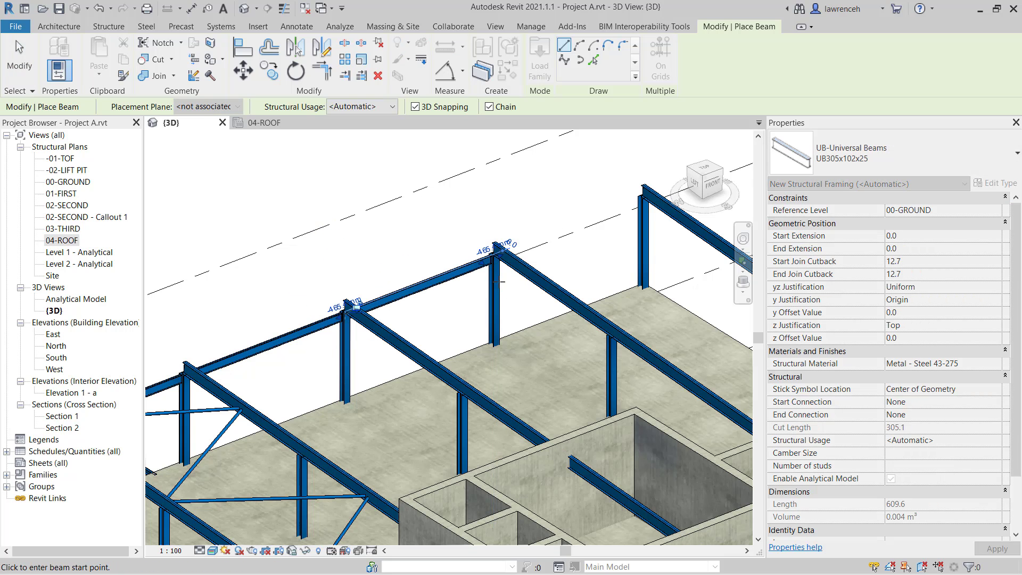
{"action": "left_click", "coordinate": [494, 250]}
{"action": "left_click", "coordinate": [630, 216]}
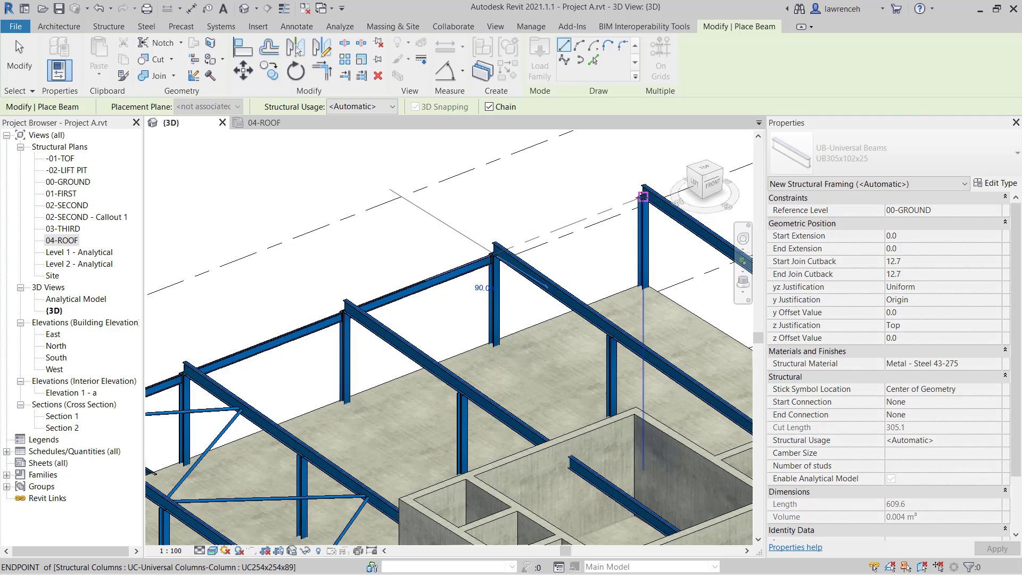
Add further perimeter beams between the front column tops up to the corner column
{"action": "scroll", "coordinate": [623, 294], "scroll_direction": "down", "scroll_amount": 2}
{"action": "middle_click_drag", "start_coordinate": [623, 294], "coordinate": [421, 106]}
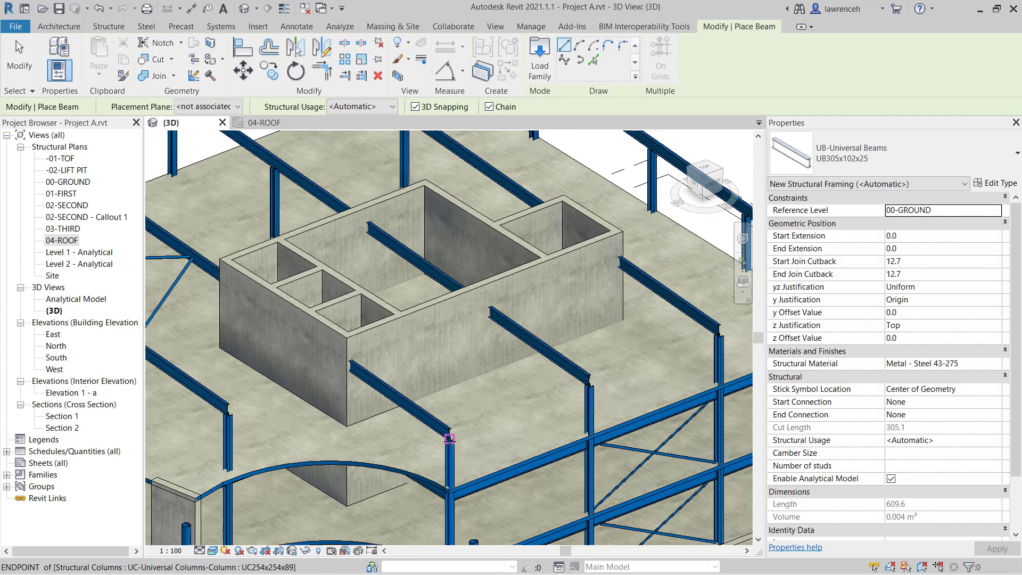
{"action": "left_click", "coordinate": [449, 438]}
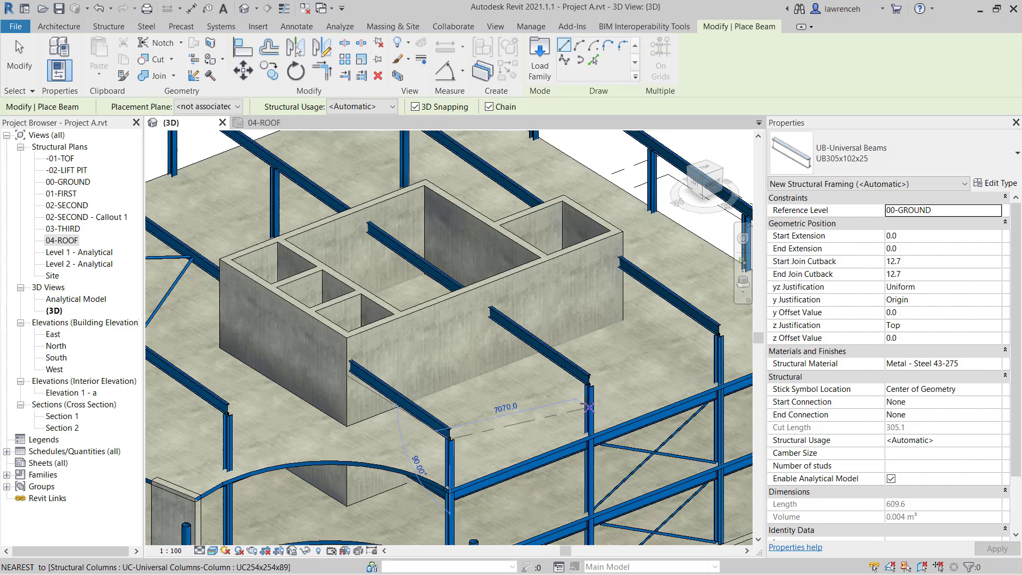
{"action": "left_click", "coordinate": [589, 381]}
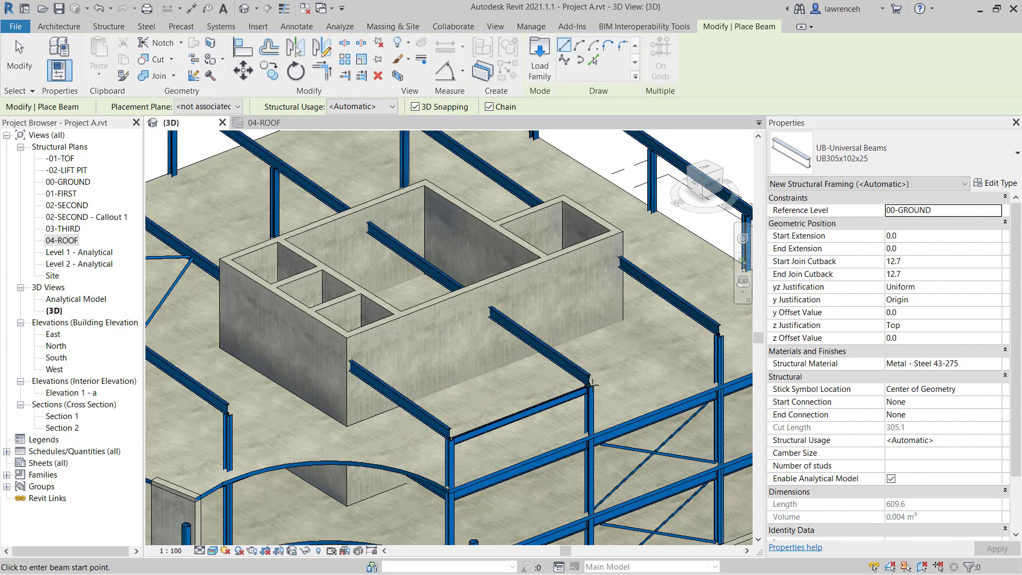
{"action": "scroll", "coordinate": [591, 382], "scroll_direction": "up", "scroll_amount": 4}
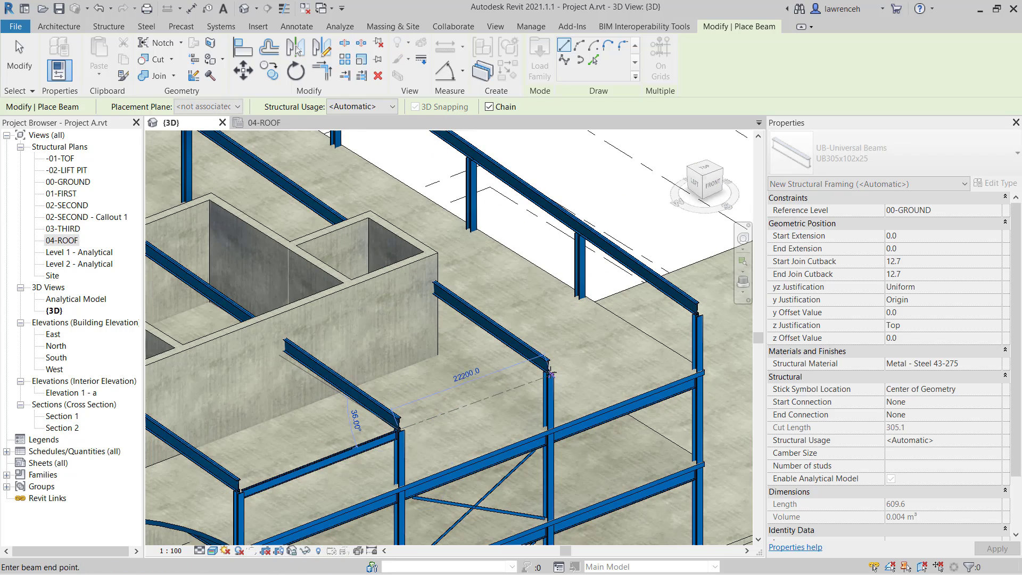
{"action": "left_click", "coordinate": [548, 373]}
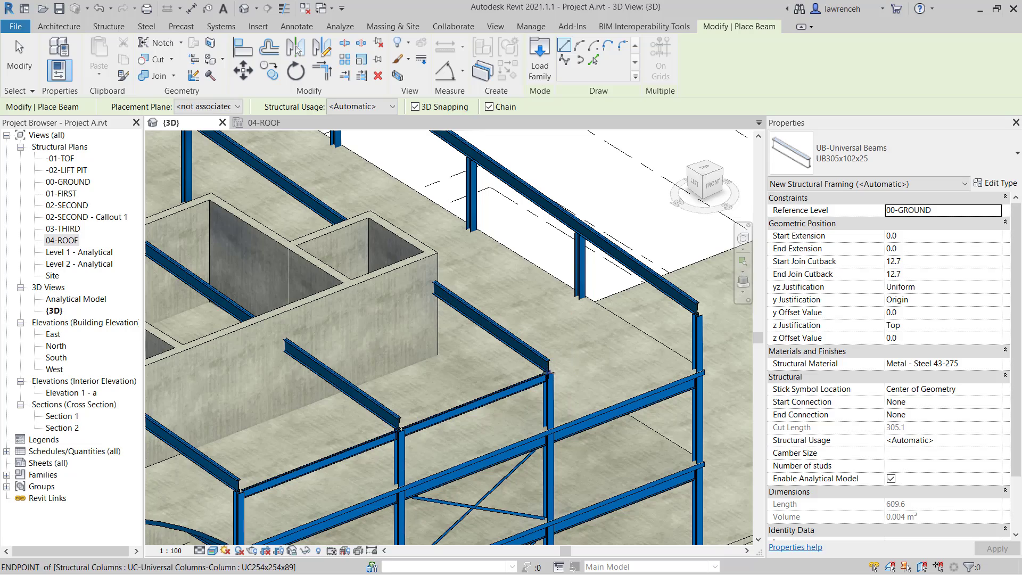
{"action": "left_click", "coordinate": [698, 315]}
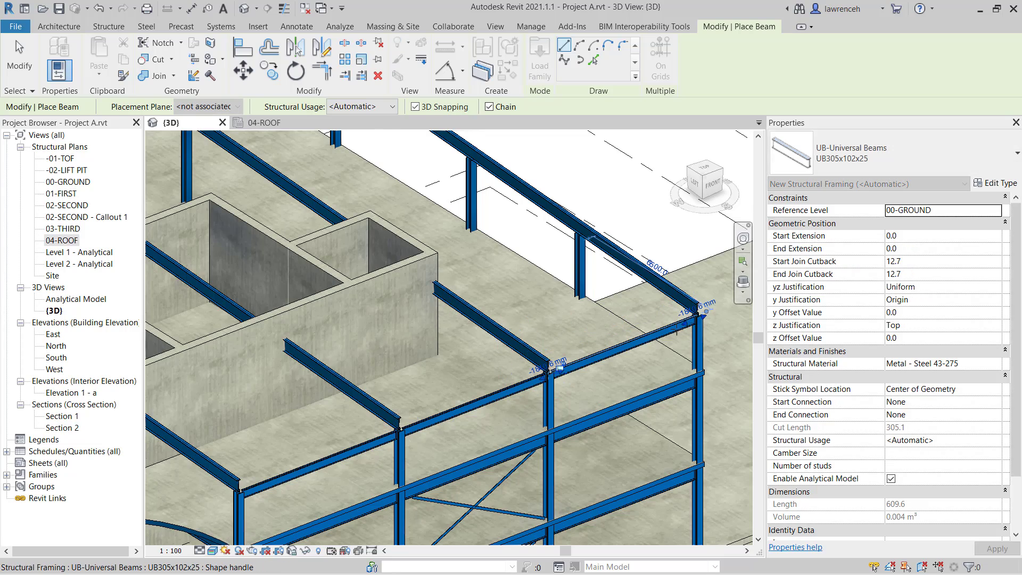
{"action": "scroll", "coordinate": [559, 367], "scroll_direction": "down", "scroll_amount": 4}
{"action": "key", "text": "Escape"}
{"action": "key", "text": "Escape"}
{"action": "scroll", "coordinate": [697, 471], "scroll_direction": "up", "scroll_amount": 3}
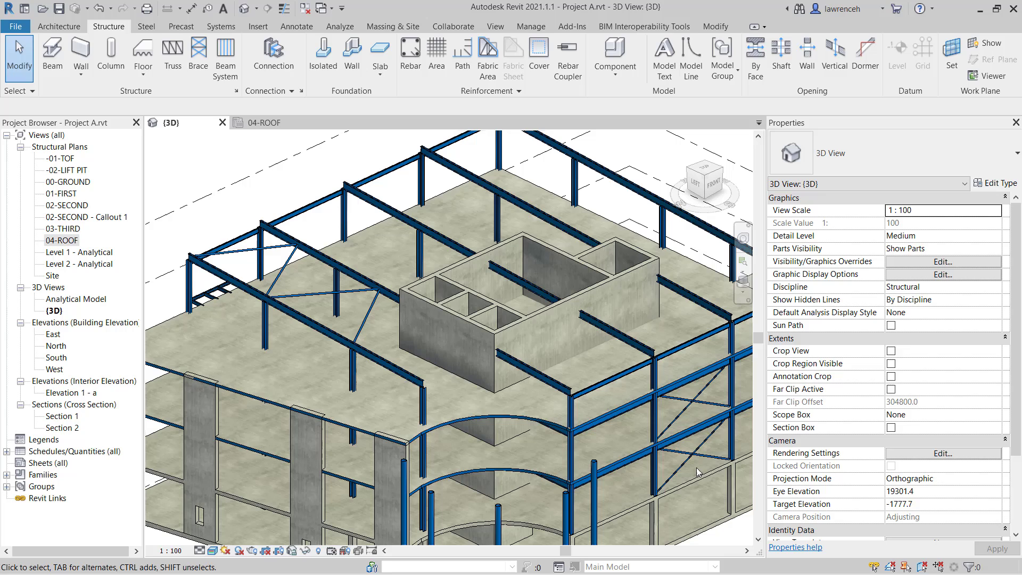
On the 04-ROOF plan, draw a vertical section line through the core
{"action": "middle_click_drag", "start_coordinate": [421, 229], "coordinate": [412, 242]}
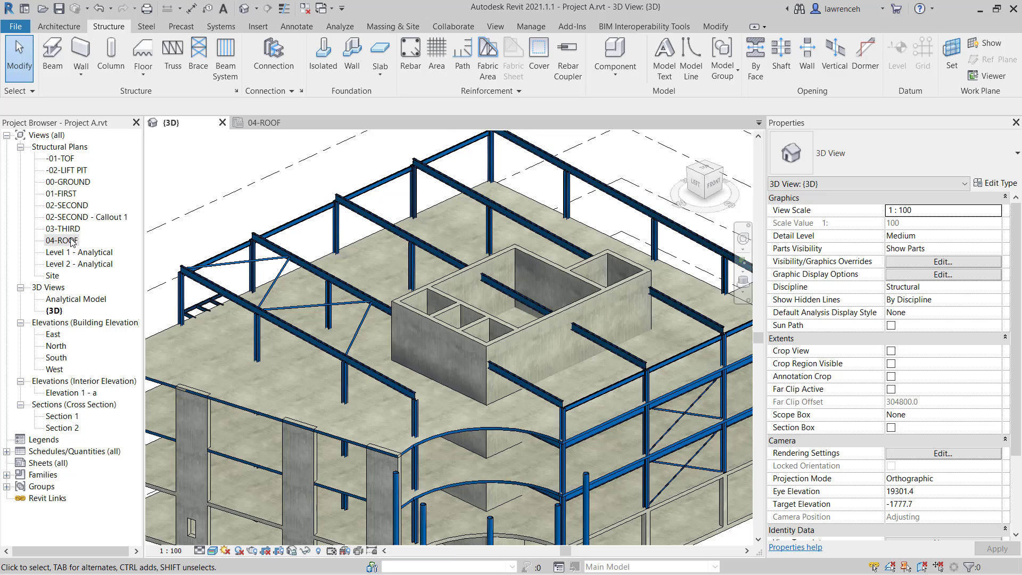
{"action": "double_click", "coordinate": [72, 240]}
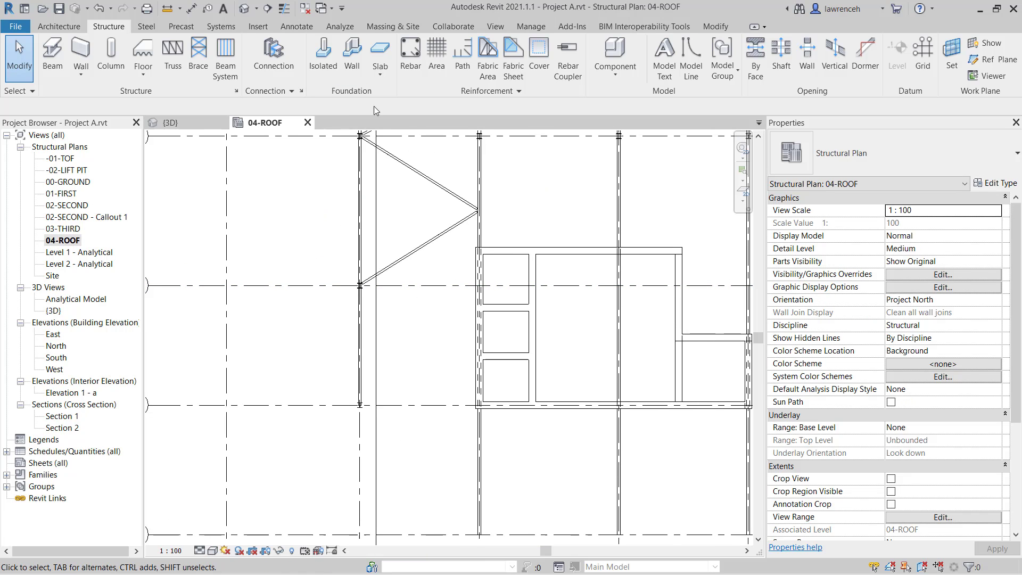
{"action": "left_click", "coordinate": [267, 9]}
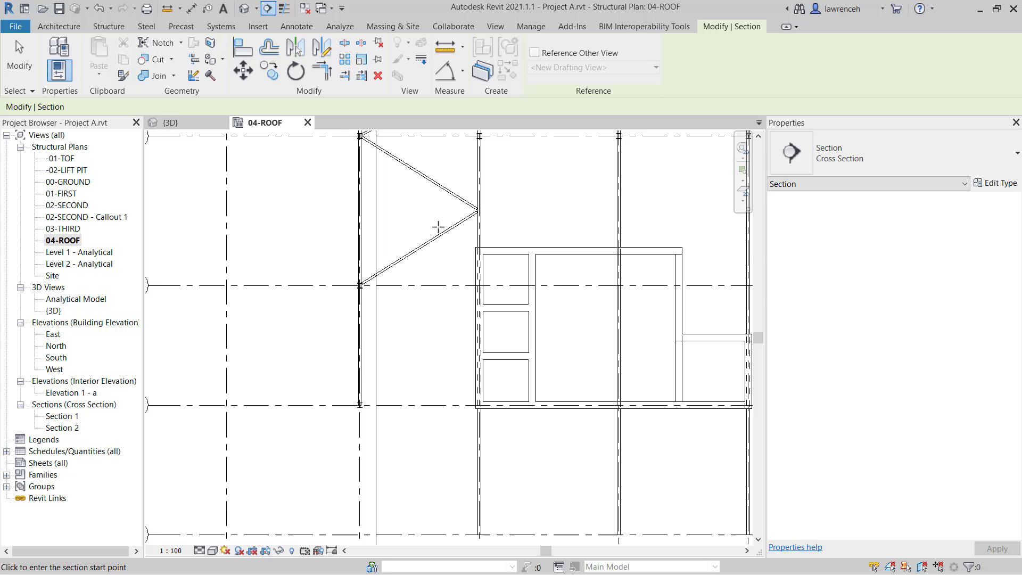
{"action": "left_click", "coordinate": [467, 234]}
{"action": "left_click", "coordinate": [466, 429]}
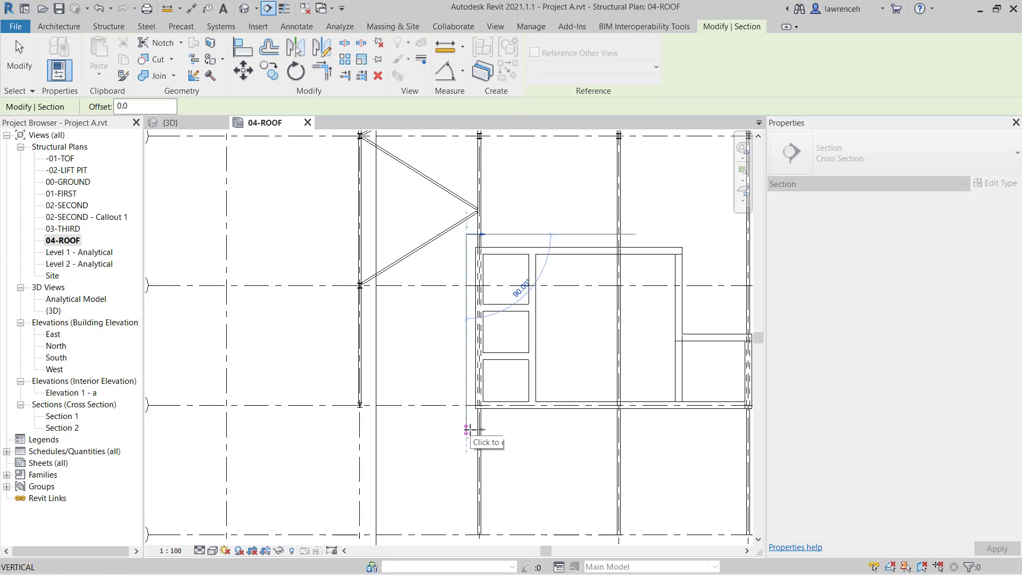
Pull Section 3's view depth in to the core and open the section view
{"action": "scroll", "coordinate": [612, 383], "scroll_direction": "down", "scroll_amount": 5}
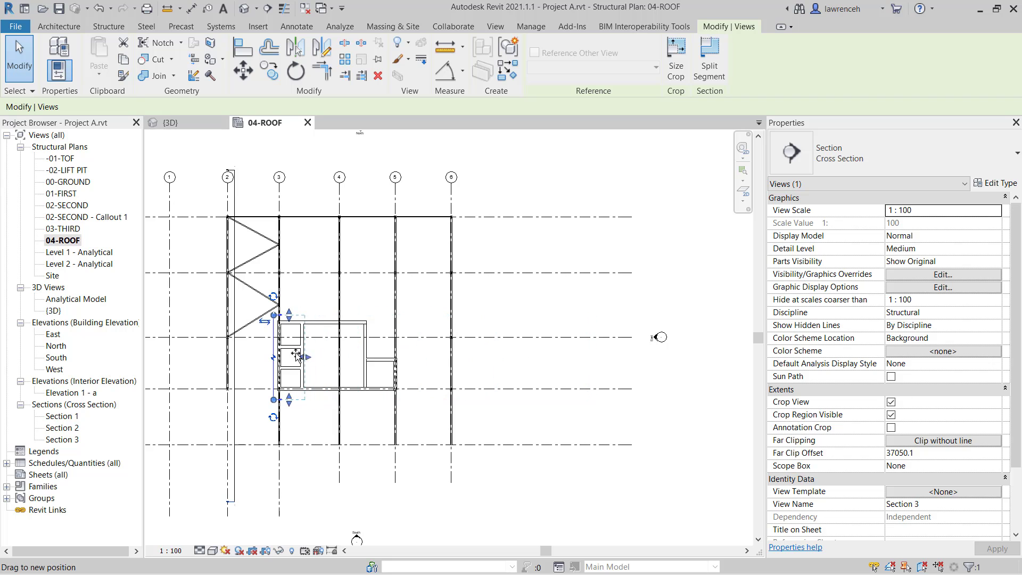
{"action": "left_click_drag", "start_coordinate": [296, 355], "coordinate": [290, 353]}
{"action": "scroll", "coordinate": [290, 354], "scroll_direction": "up", "scroll_amount": 4}
{"action": "left_click", "coordinate": [276, 196]}
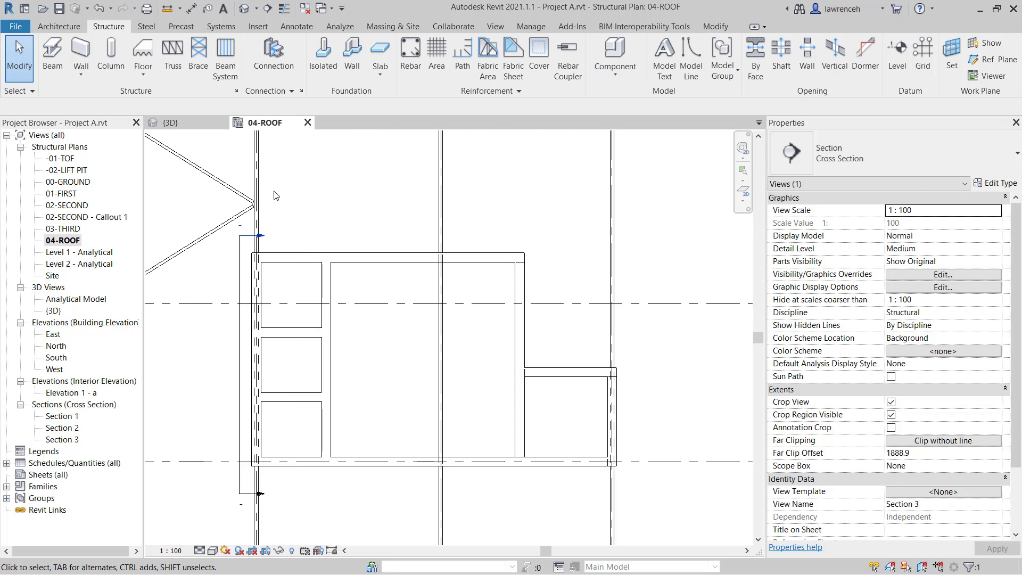
{"action": "double_click", "coordinate": [260, 235]}
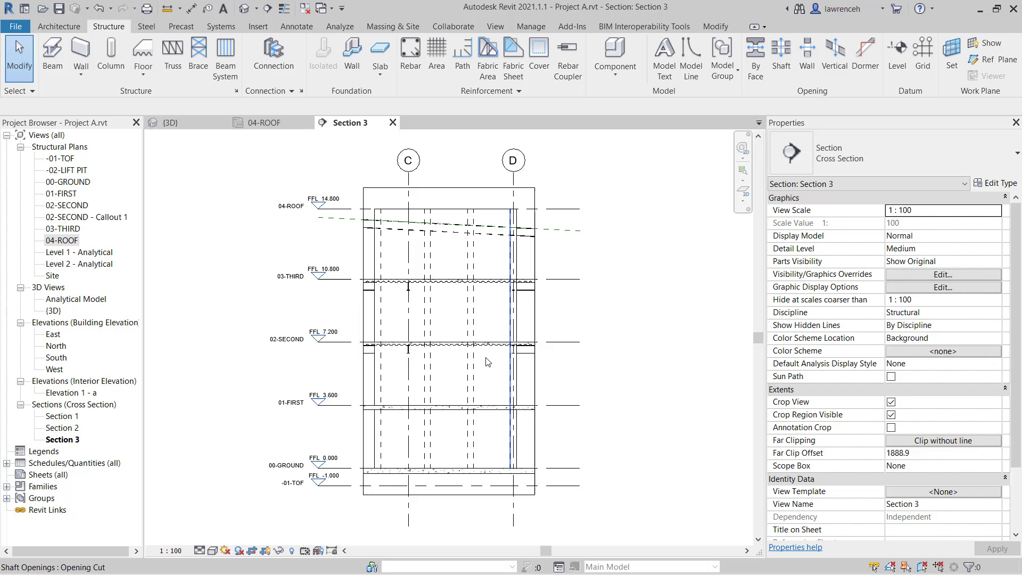
Split the sloping roof beam at both core walls
{"action": "scroll", "coordinate": [408, 216], "scroll_direction": "up", "scroll_amount": 4}
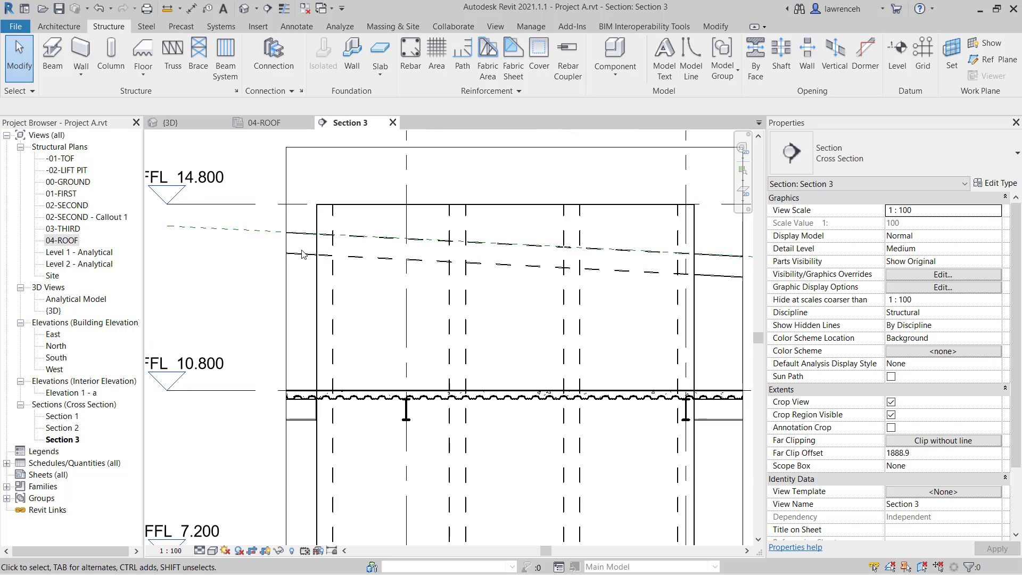
{"action": "scroll", "coordinate": [364, 225], "scroll_direction": "up", "scroll_amount": 3}
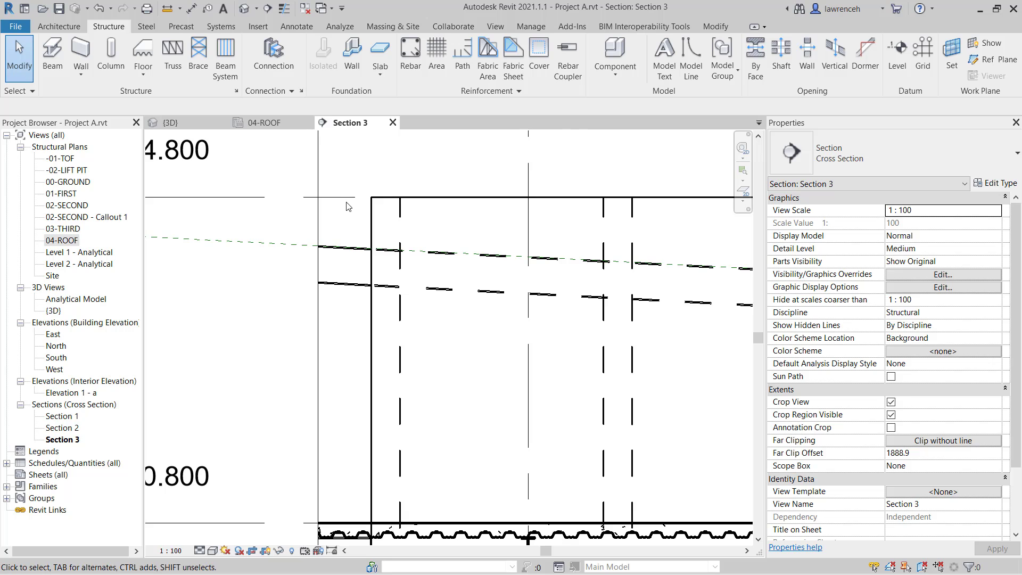
{"action": "left_click", "coordinate": [372, 258]}
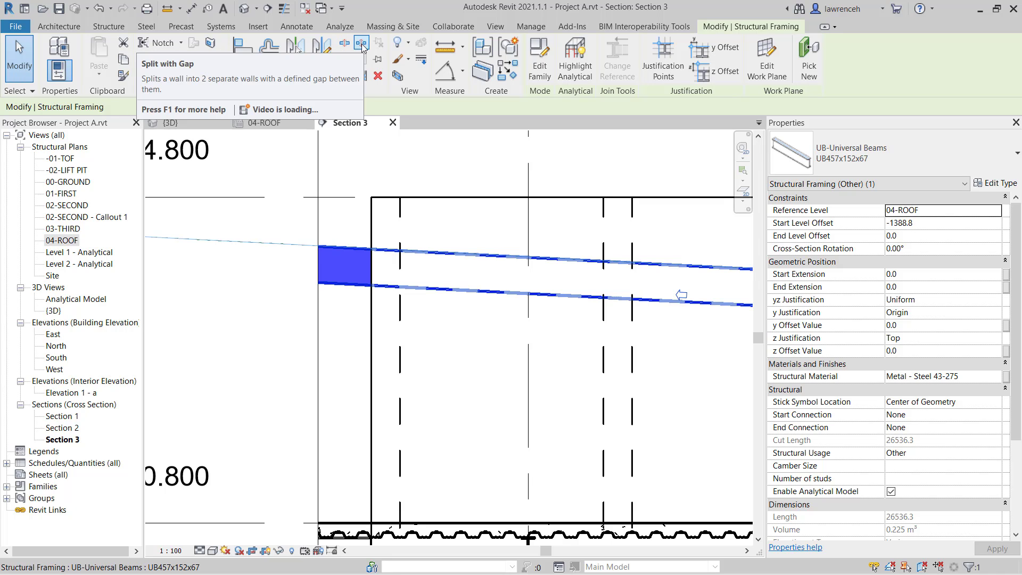
{"action": "left_click", "coordinate": [345, 43]}
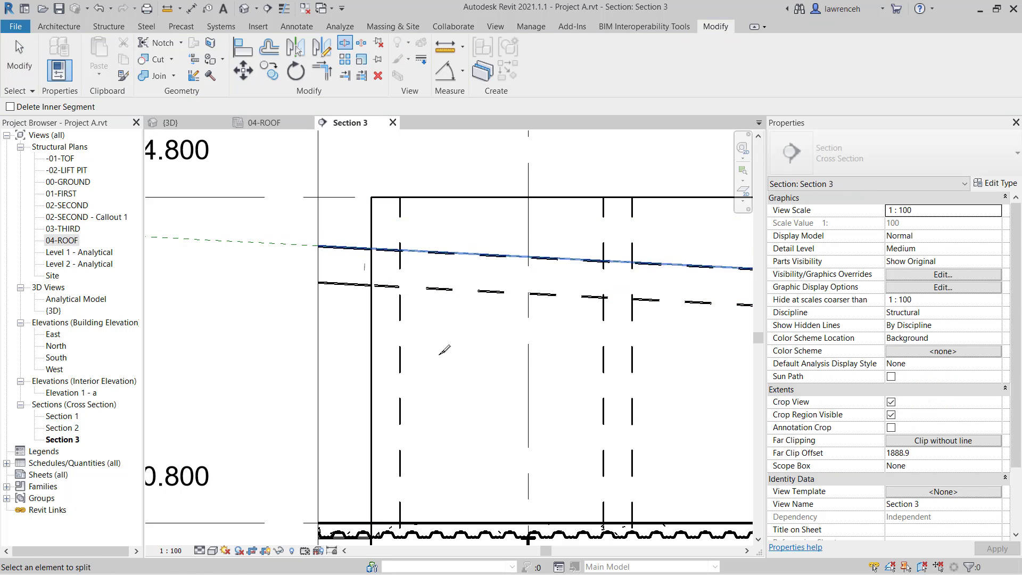
{"action": "scroll", "coordinate": [520, 313], "scroll_direction": "down", "scroll_amount": 2}
{"action": "middle_click_drag", "start_coordinate": [520, 312], "coordinate": [329, 316]}
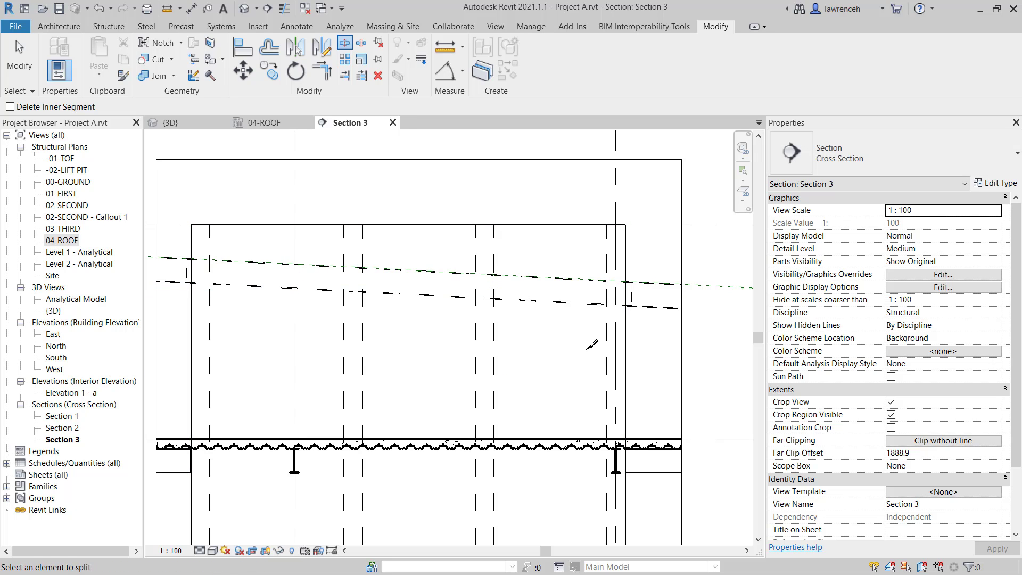
{"action": "key", "text": "Escape"}
Pull the end of the beam piece beyond the right wall back to the wall
{"action": "left_click", "coordinate": [573, 307]}
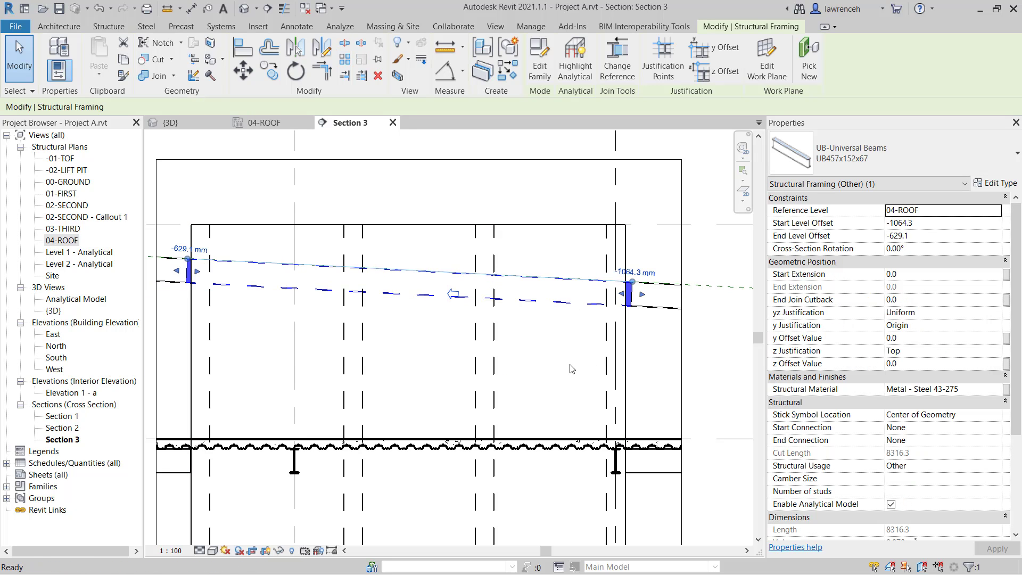
{"action": "left_click", "coordinate": [572, 369]}
{"action": "scroll", "coordinate": [640, 282], "scroll_direction": "up", "scroll_amount": 3}
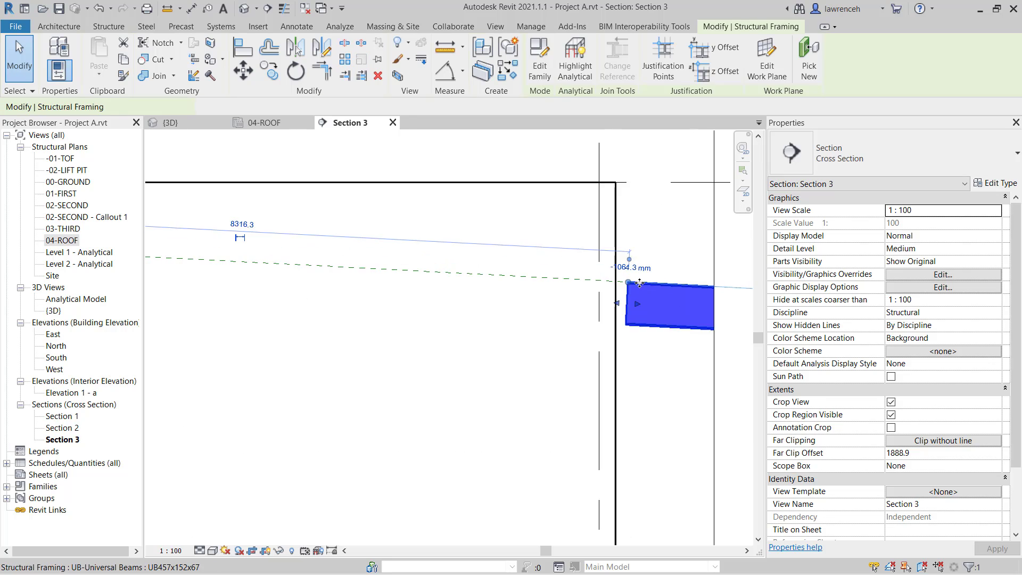
{"action": "scroll", "coordinate": [640, 283], "scroll_direction": "up", "scroll_amount": 1}
{"action": "left_click_drag", "start_coordinate": [640, 283], "coordinate": [600, 308]}
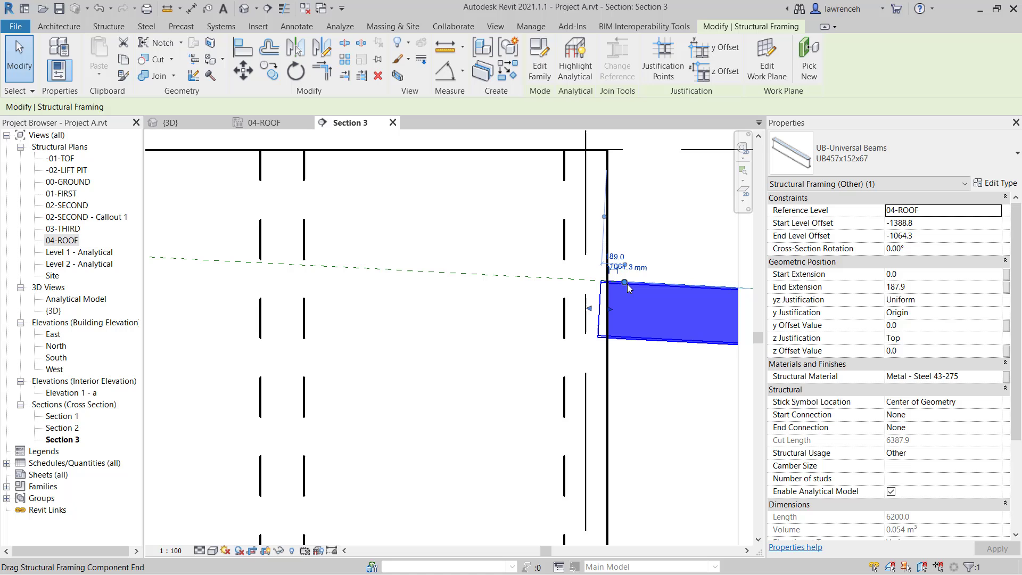
{"action": "key", "text": "ctrl+z"}
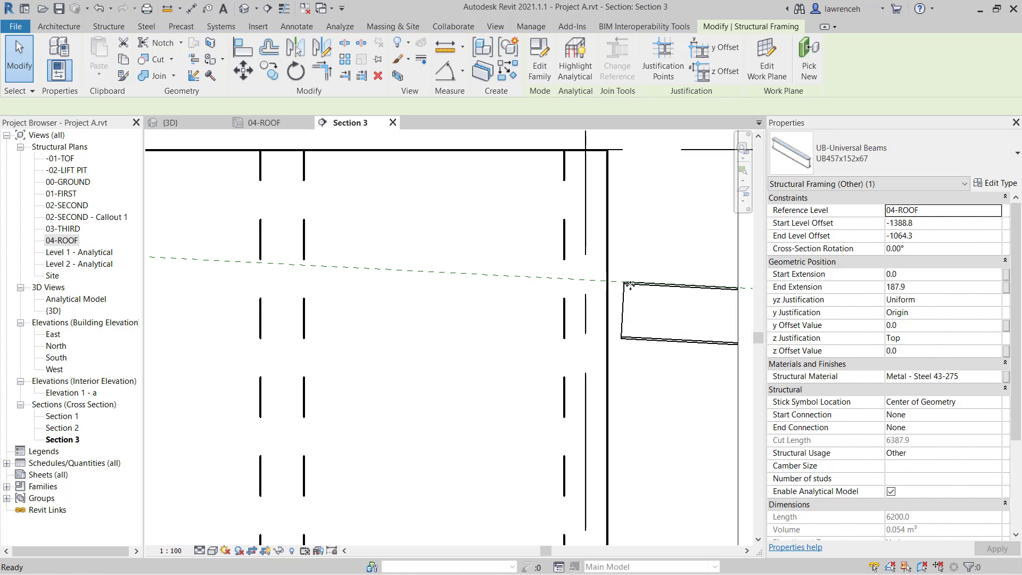
{"action": "left_click", "coordinate": [650, 295]}
{"action": "left_click_drag", "start_coordinate": [617, 259], "coordinate": [585, 278]}
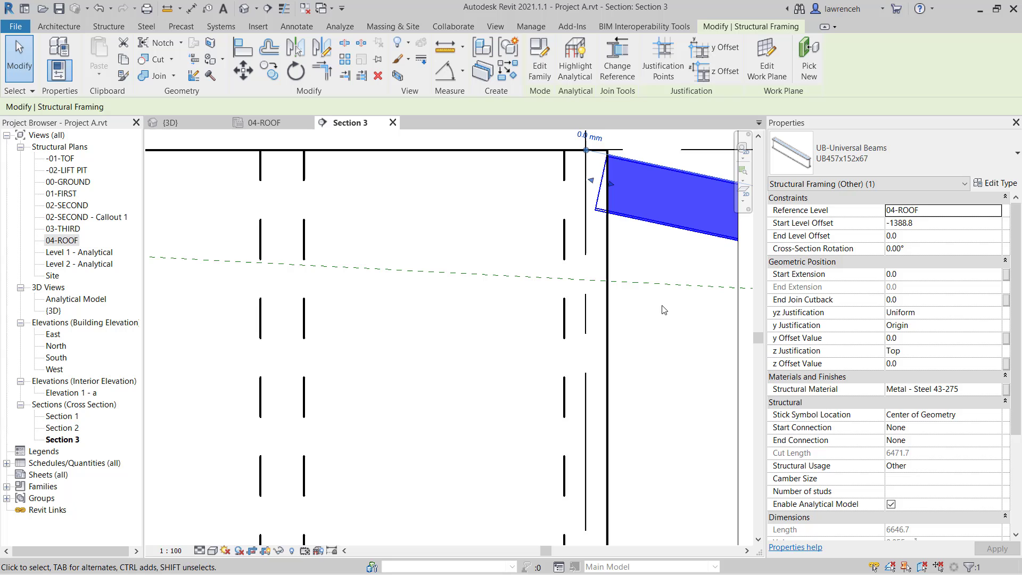
{"action": "left_click", "coordinate": [668, 303]}
{"action": "left_click", "coordinate": [635, 314]}
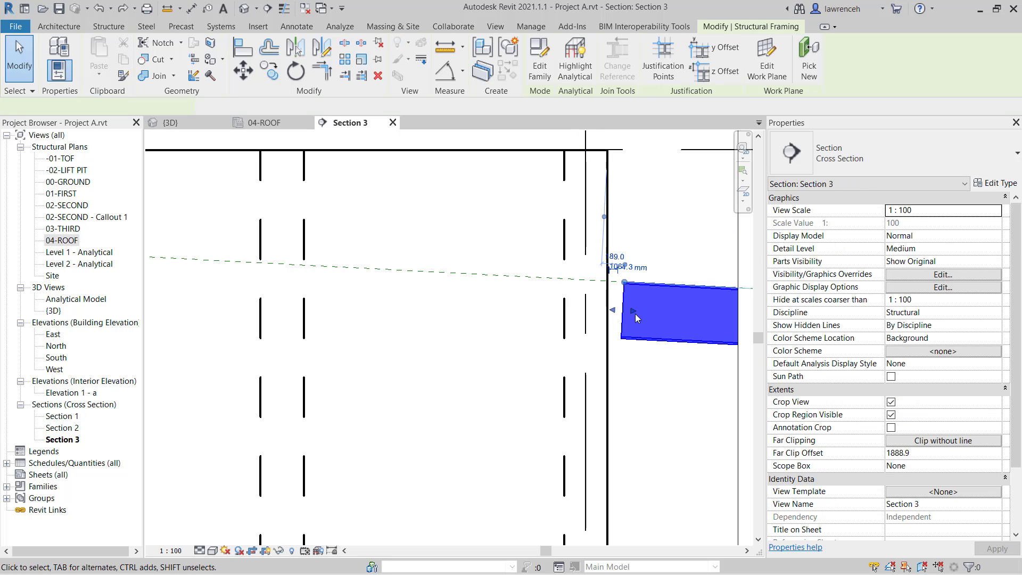
{"action": "key", "text": "Escape"}
Extend the start of the beam piece outside the left wall 111 mm into the wall
{"action": "scroll", "coordinate": [523, 335], "scroll_direction": "down", "scroll_amount": 3}
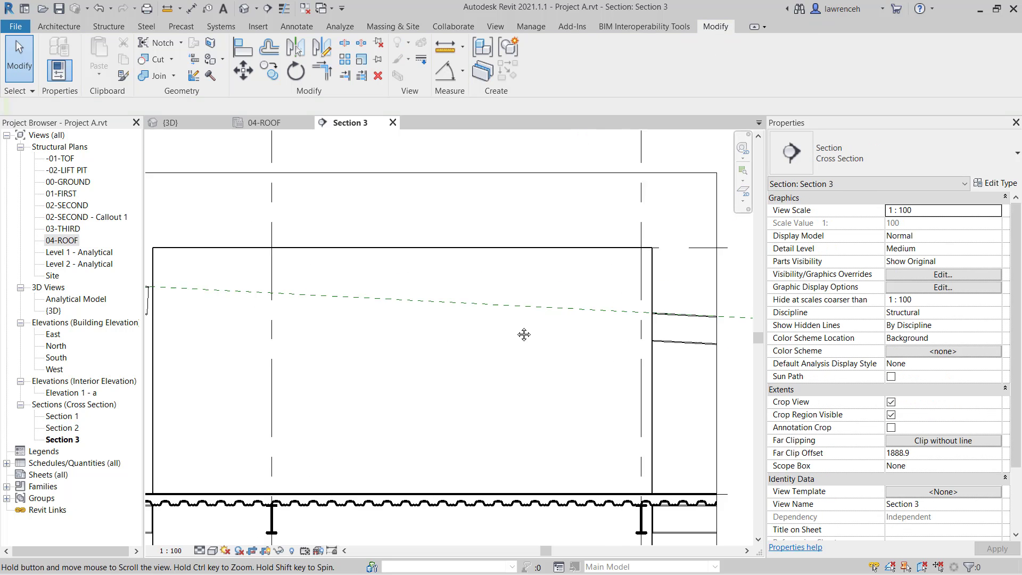
{"action": "scroll", "coordinate": [451, 278], "scroll_direction": "up", "scroll_amount": 3}
{"action": "left_click", "coordinate": [458, 314]}
{"action": "scroll", "coordinate": [458, 314], "scroll_direction": "up", "scroll_amount": 2}
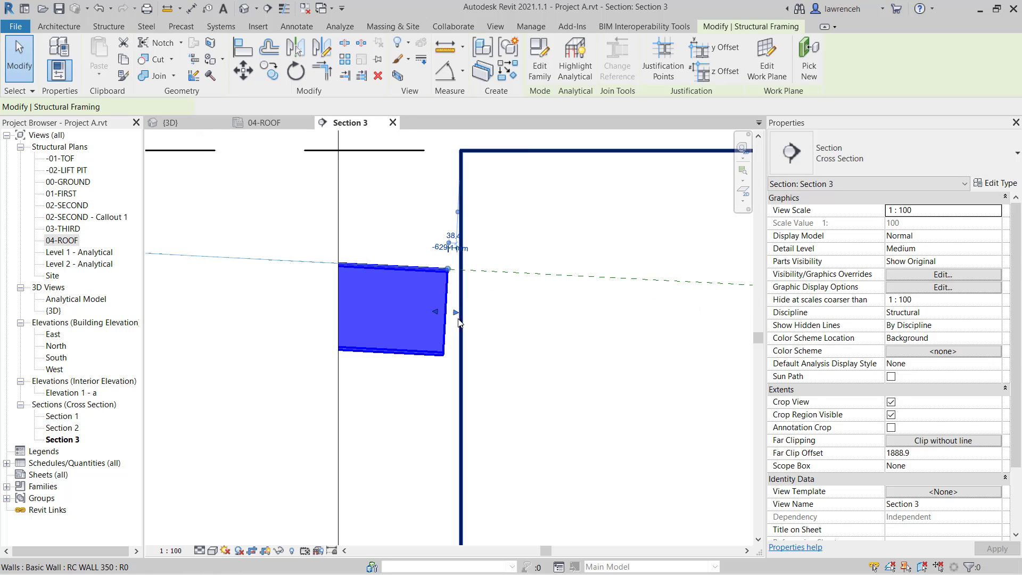
{"action": "left_click_drag", "start_coordinate": [458, 314], "coordinate": [504, 314]}
{"action": "scroll", "coordinate": [472, 294], "scroll_direction": "down", "scroll_amount": 1}
{"action": "scroll", "coordinate": [484, 314], "scroll_direction": "down", "scroll_amount": 1}
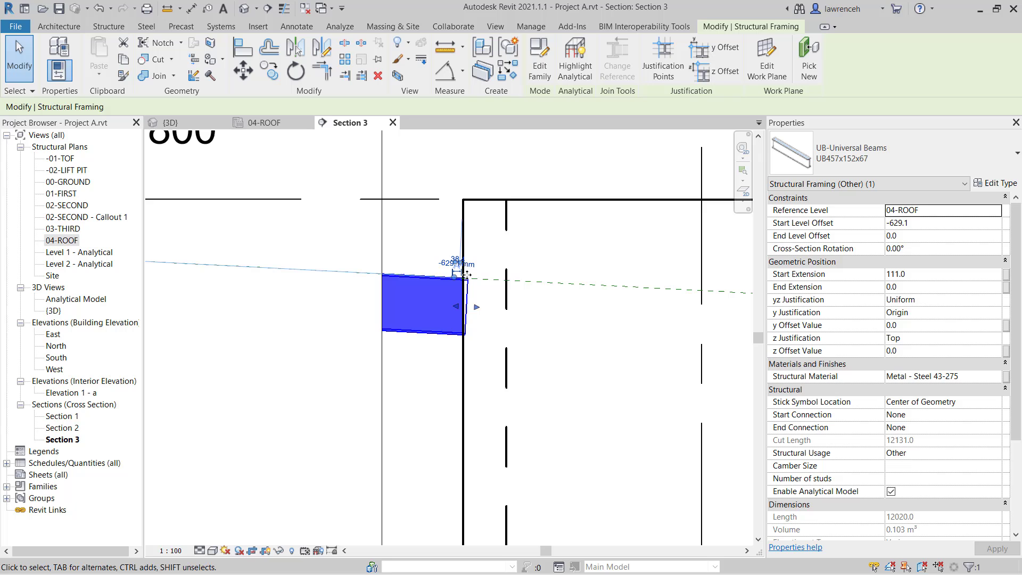
{"action": "scroll", "coordinate": [479, 343], "scroll_direction": "down", "scroll_amount": 1}
{"action": "left_click", "coordinate": [453, 363]}
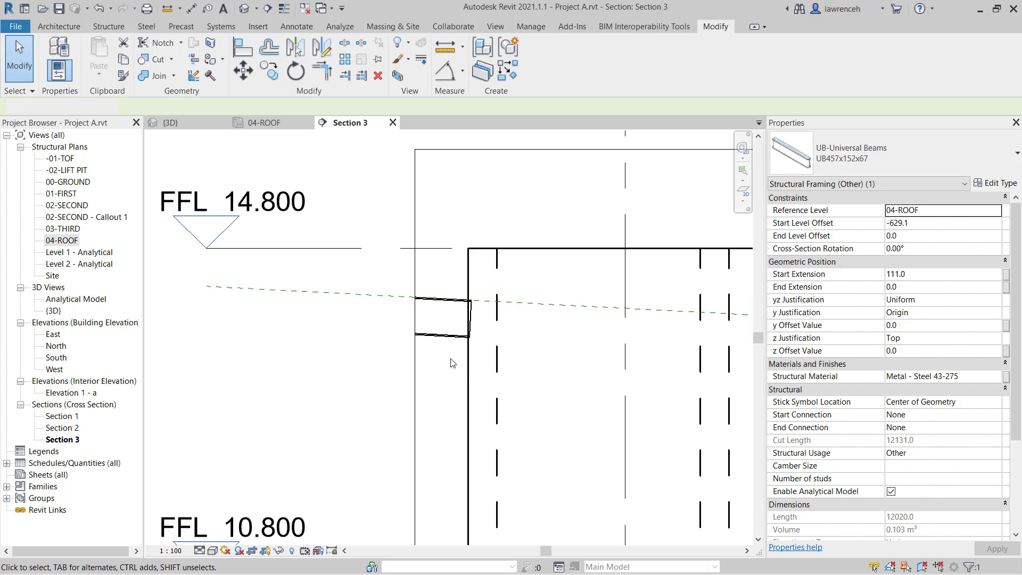
{"action": "scroll", "coordinate": [272, 368], "scroll_direction": "down", "scroll_amount": 2}
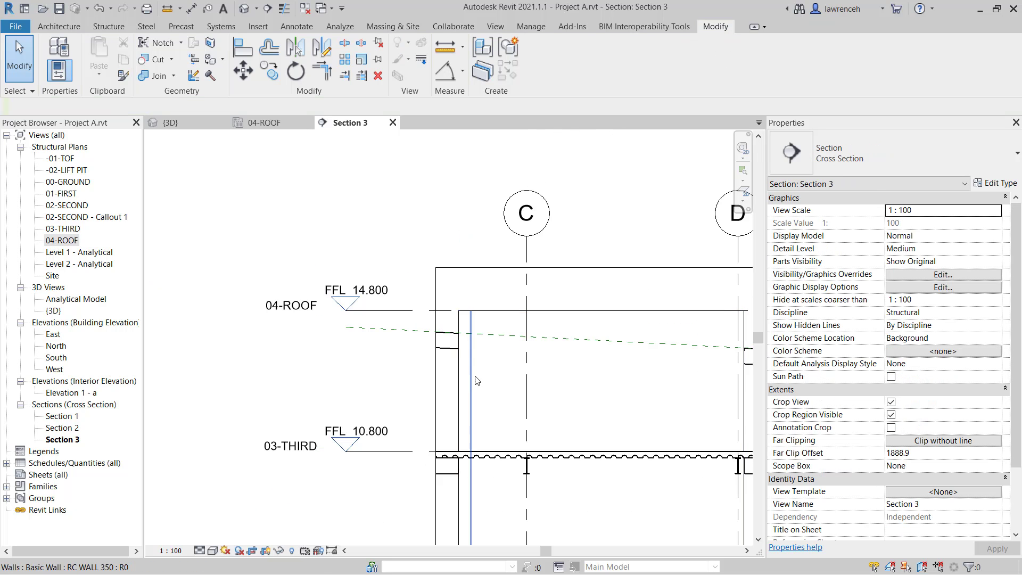
Shift the Section 3 cut right across the core in 04-ROOF and reopen Section 3
{"action": "left_click", "coordinate": [239, 123]}
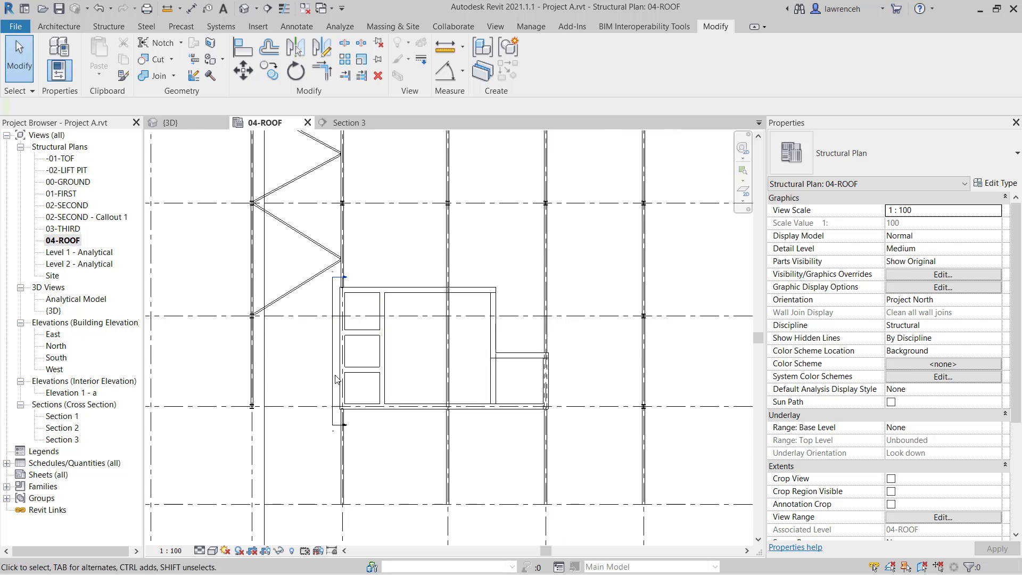
{"action": "left_click", "coordinate": [336, 381]}
{"action": "left_click_drag", "start_coordinate": [334, 381], "coordinate": [442, 379]}
{"action": "left_click", "coordinate": [486, 418]}
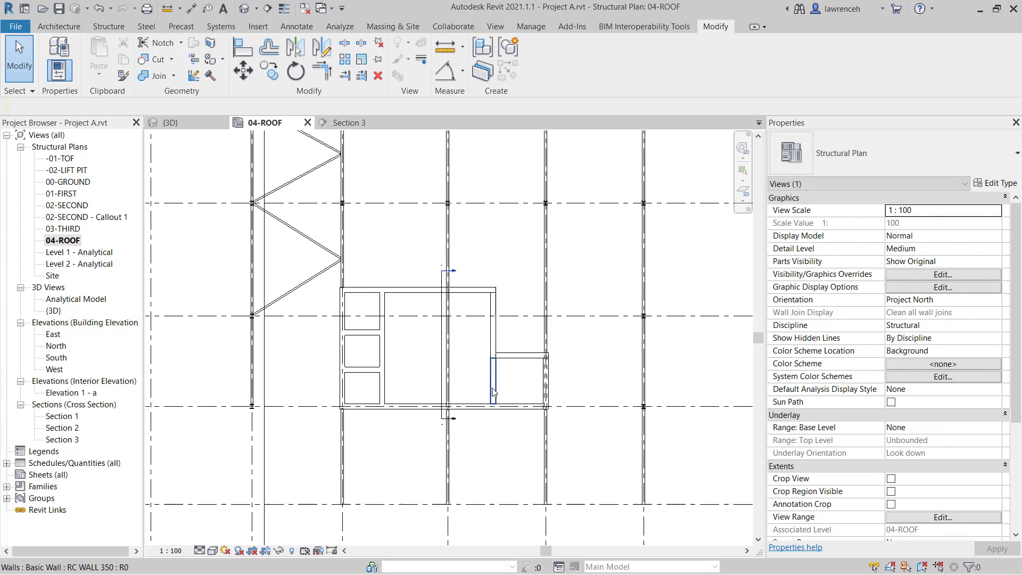
{"action": "double_click", "coordinate": [459, 276]}
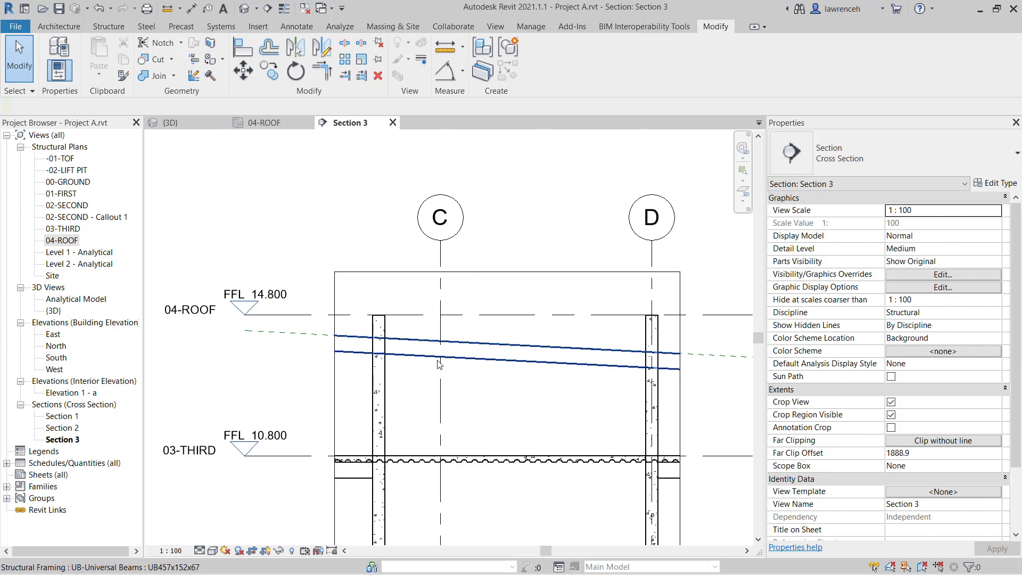
Split the sloping roof beam at the core wall on grid D
{"action": "left_click", "coordinate": [440, 358]}
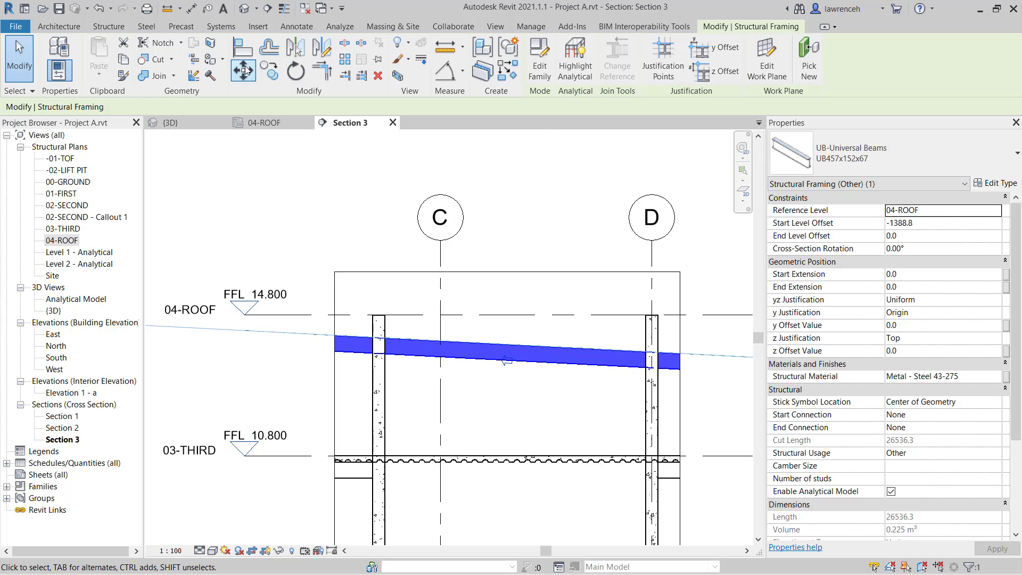
{"action": "left_click", "coordinate": [345, 50]}
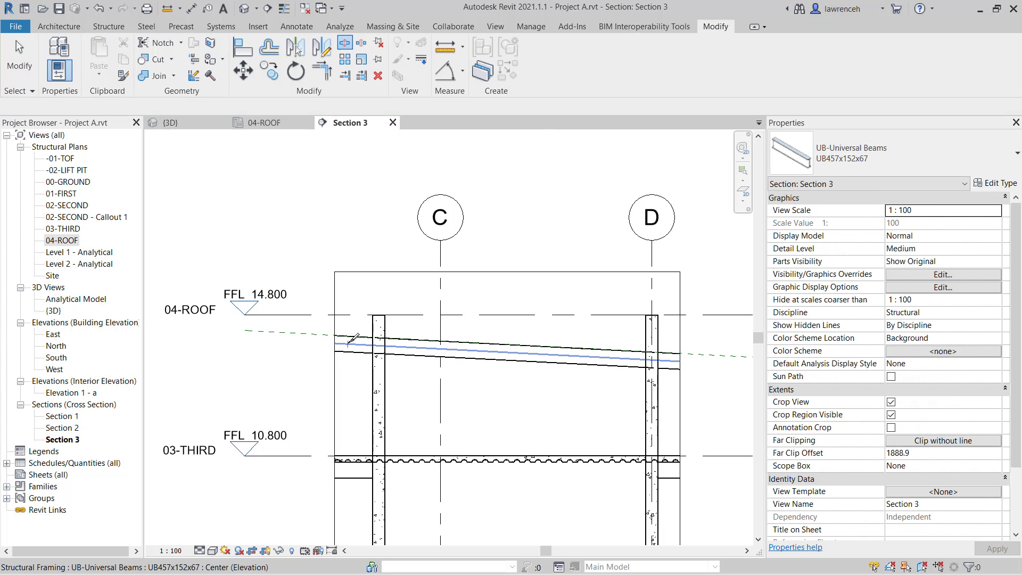
{"action": "scroll", "coordinate": [391, 338], "scroll_direction": "up", "scroll_amount": 3}
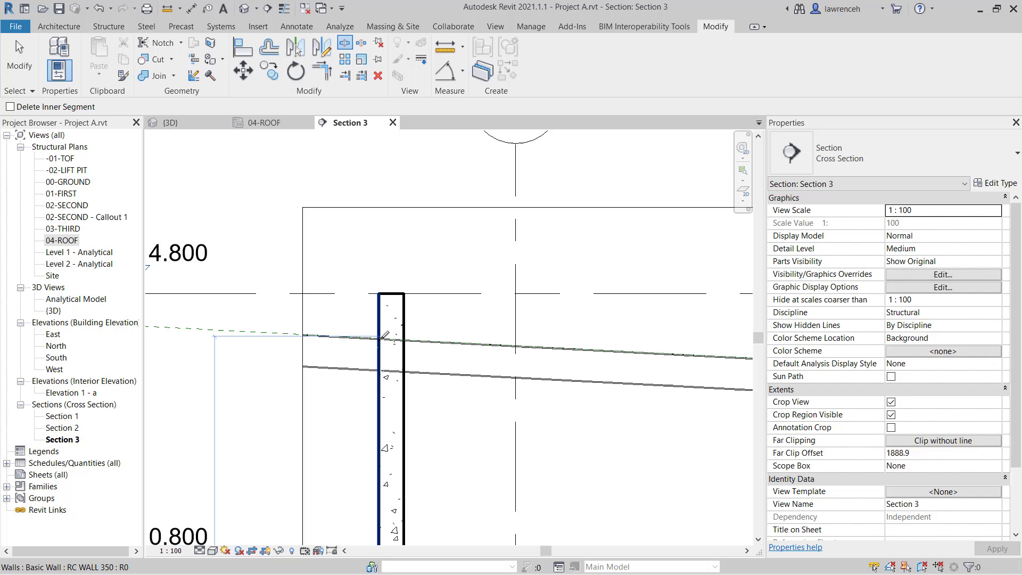
{"action": "scroll", "coordinate": [477, 366], "scroll_direction": "down", "scroll_amount": 3}
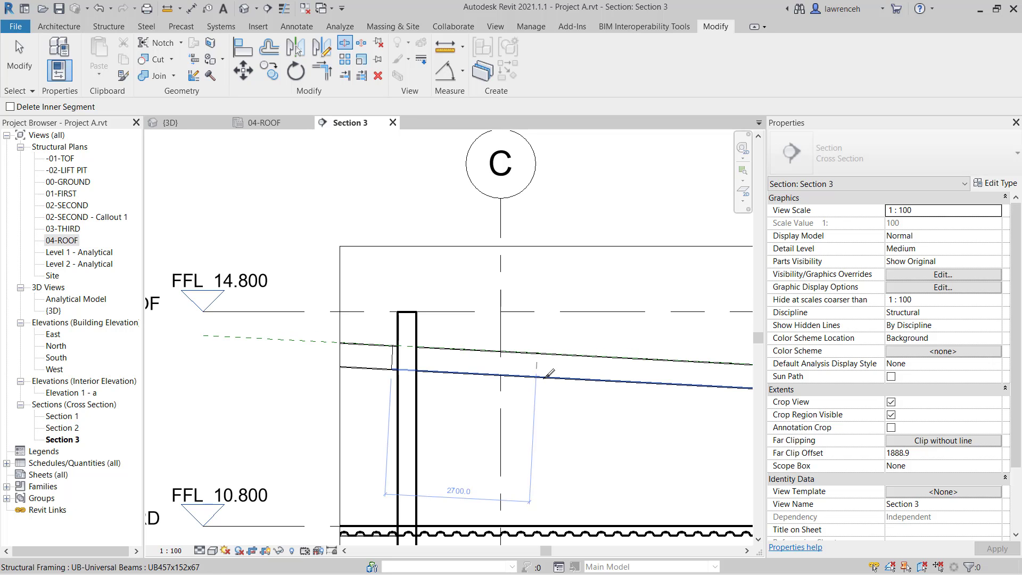
{"action": "left_click", "coordinate": [589, 352]}
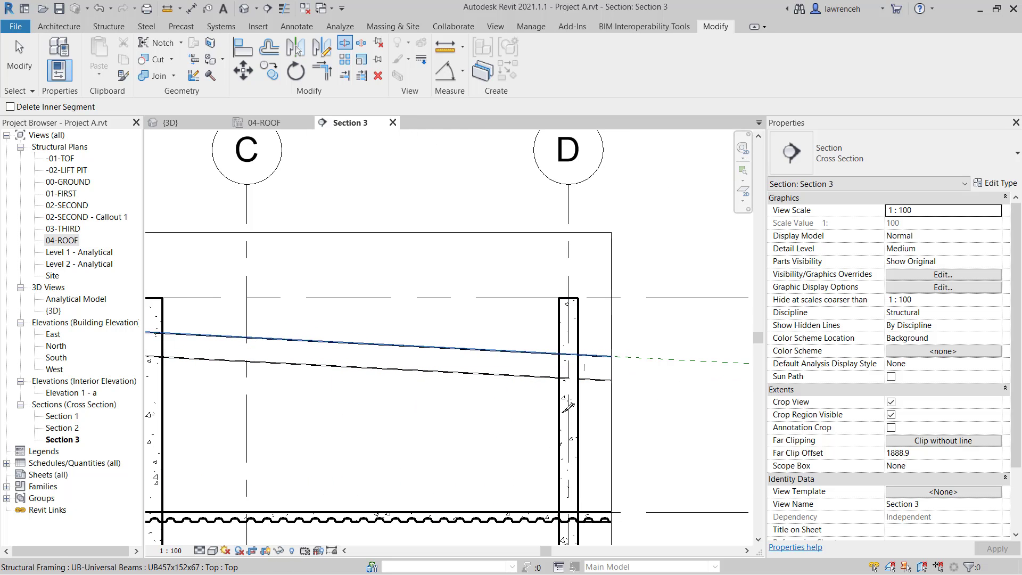
{"action": "key", "text": "Escape"}
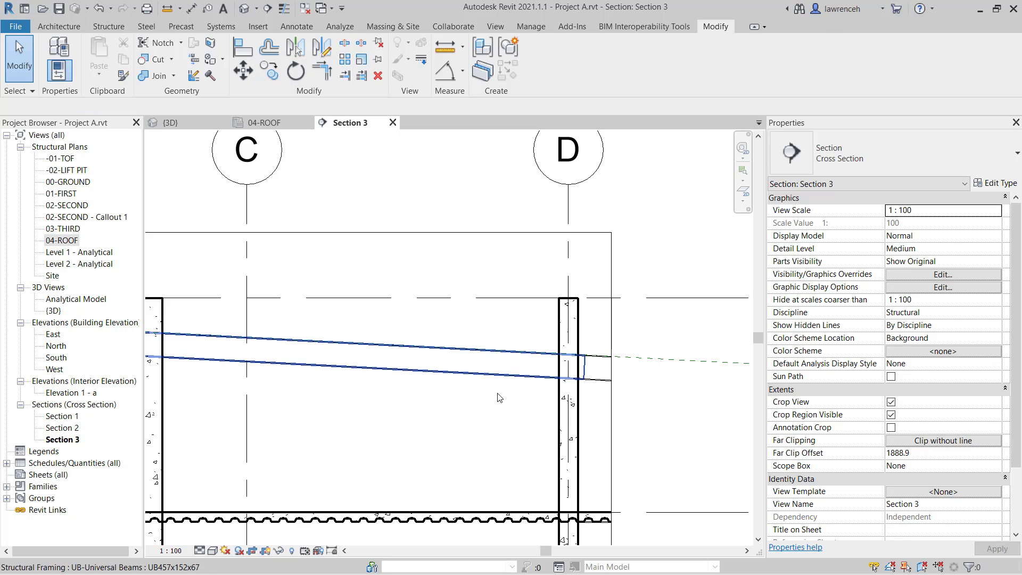
Delete the leftover middle beam segment between the core walls
{"action": "left_click", "coordinate": [498, 398]}
{"action": "key", "text": "d"}
{"action": "key", "text": "e"}
{"action": "scroll", "coordinate": [585, 386], "scroll_direction": "up", "scroll_amount": 3}
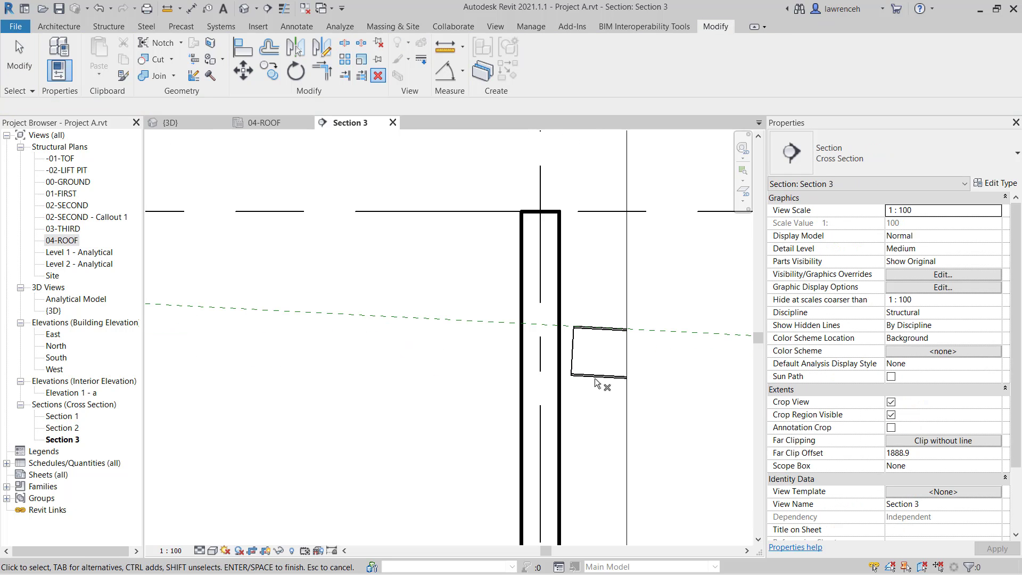
{"action": "key", "text": "Escape"}
Extend the beam end at grid D into the core wall
{"action": "left_click", "coordinate": [599, 375]}
{"action": "scroll", "coordinate": [580, 346], "scroll_direction": "up", "scroll_amount": 1}
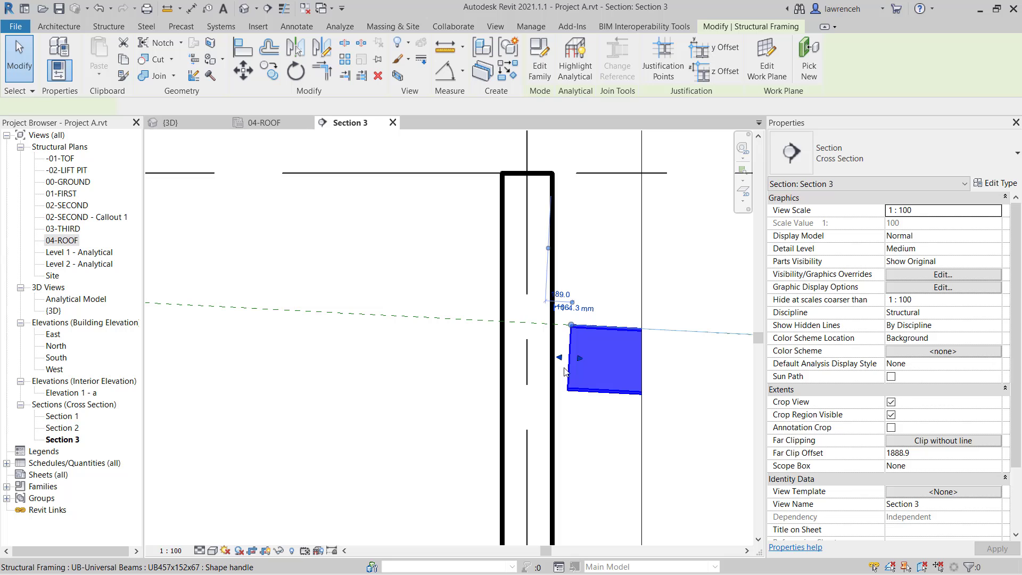
{"action": "left_click", "coordinate": [566, 371]}
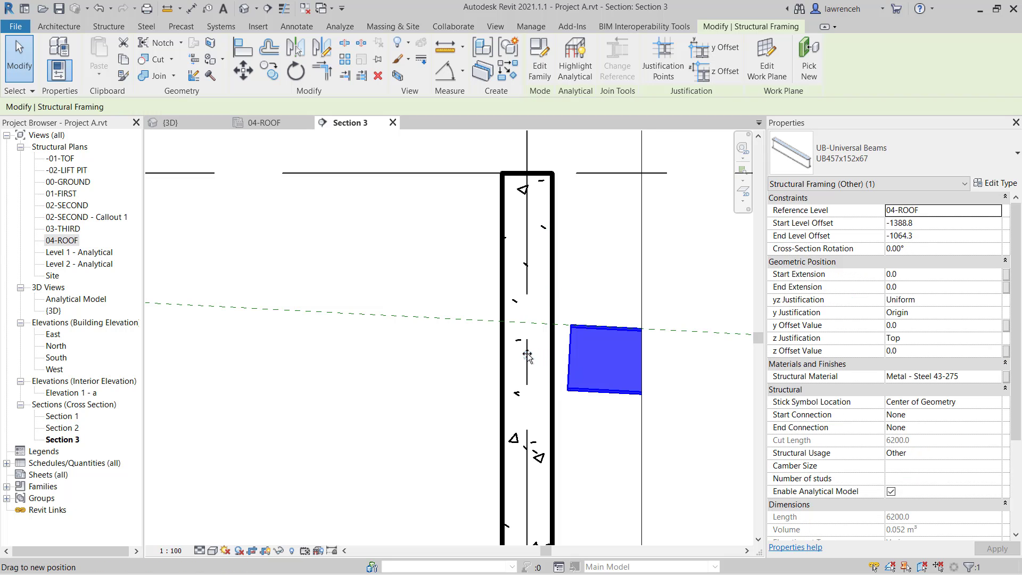
{"action": "left_click_drag", "start_coordinate": [532, 354], "coordinate": [607, 369]}
{"action": "scroll", "coordinate": [606, 370], "scroll_direction": "down", "scroll_amount": 3}
{"action": "scroll", "coordinate": [600, 375], "scroll_direction": "up", "scroll_amount": 2}
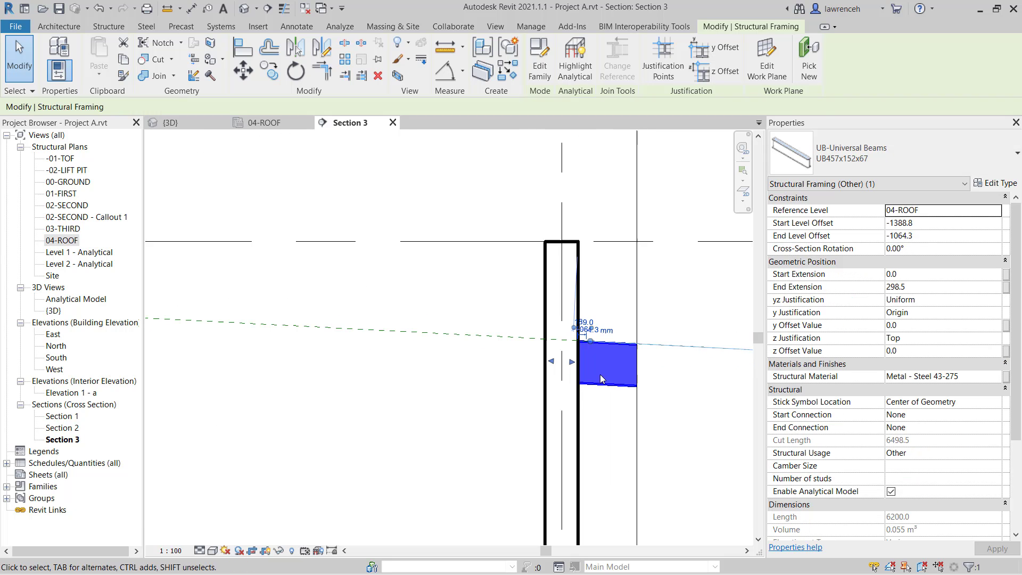
{"action": "scroll", "coordinate": [605, 361], "scroll_direction": "down", "scroll_amount": 3}
Extend the beam end near grid C into the core wall
{"action": "middle_click_drag", "start_coordinate": [196, 346], "coordinate": [416, 355]}
{"action": "scroll", "coordinate": [461, 359], "scroll_direction": "up", "scroll_amount": 5}
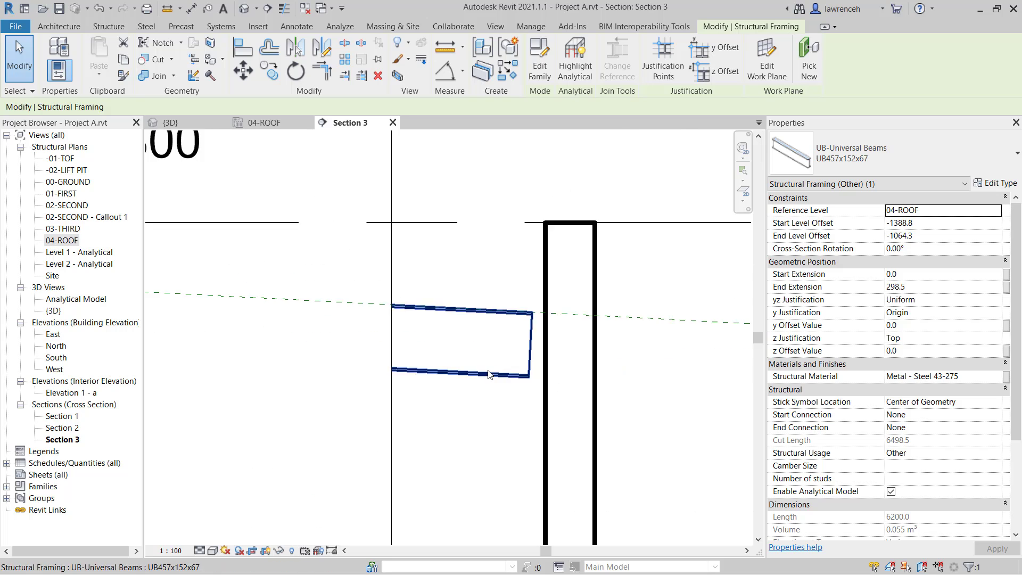
{"action": "left_click", "coordinate": [553, 331]}
{"action": "left_click_drag", "start_coordinate": [562, 334], "coordinate": [579, 336]}
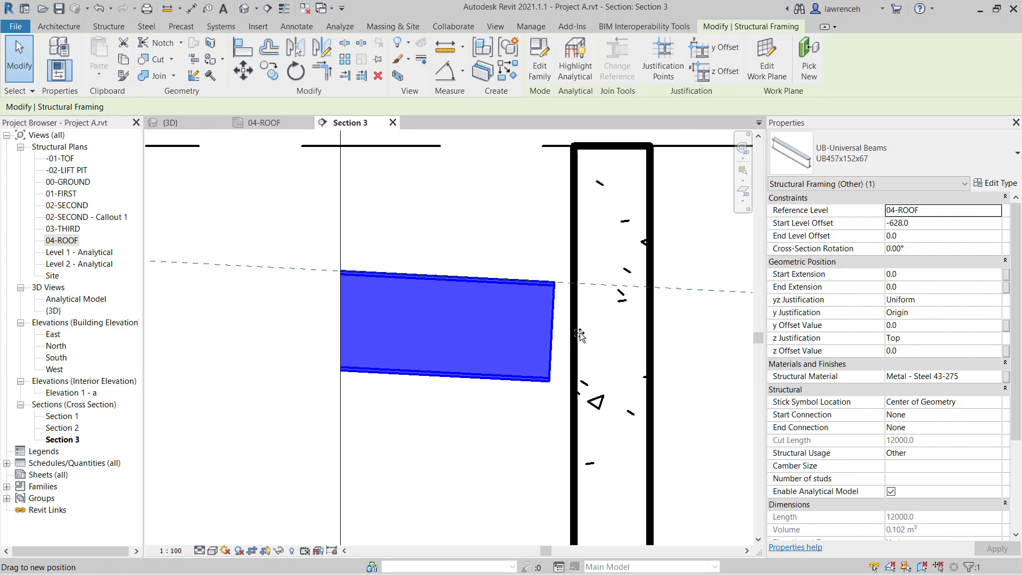
{"action": "left_click_drag", "start_coordinate": [532, 395], "coordinate": [524, 403]}
{"action": "scroll", "coordinate": [495, 399], "scroll_direction": "down", "scroll_amount": 3}
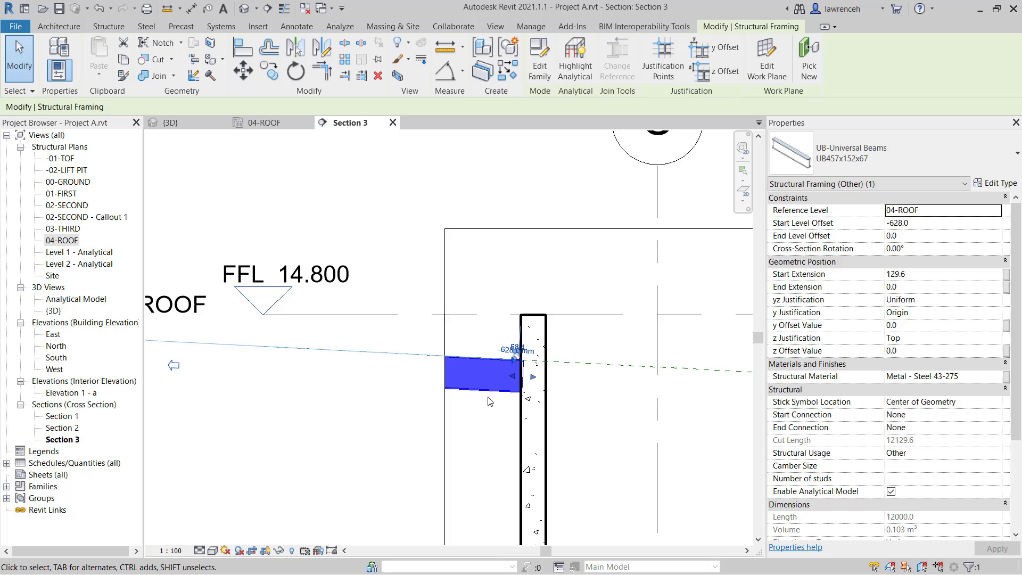
Move the section line right across the core in 04-ROOF and reopen Section 3
{"action": "left_click", "coordinate": [501, 178]}
{"action": "key", "text": "ctrl+Tab"}
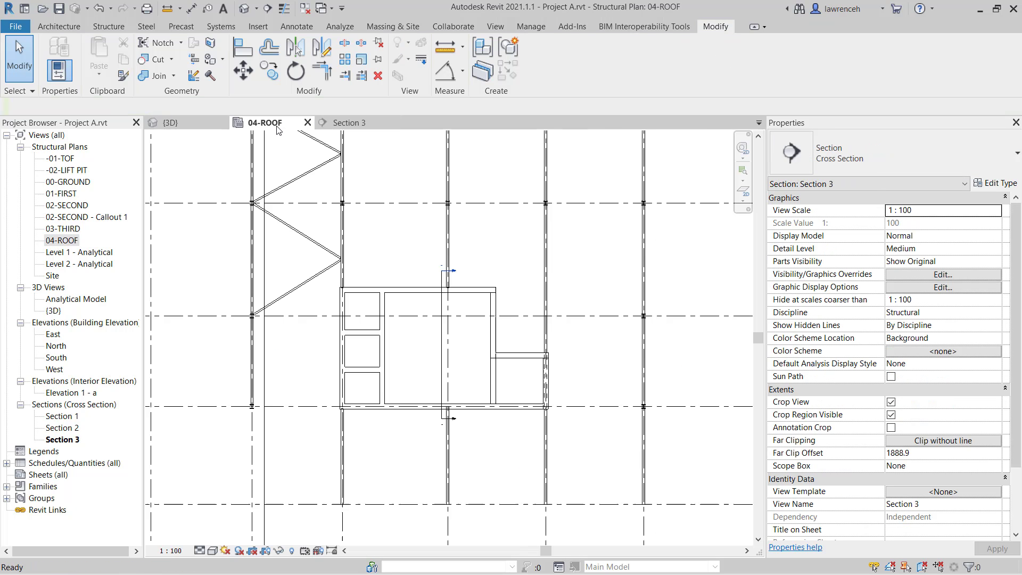
{"action": "left_click_drag", "start_coordinate": [440, 374], "coordinate": [537, 376]}
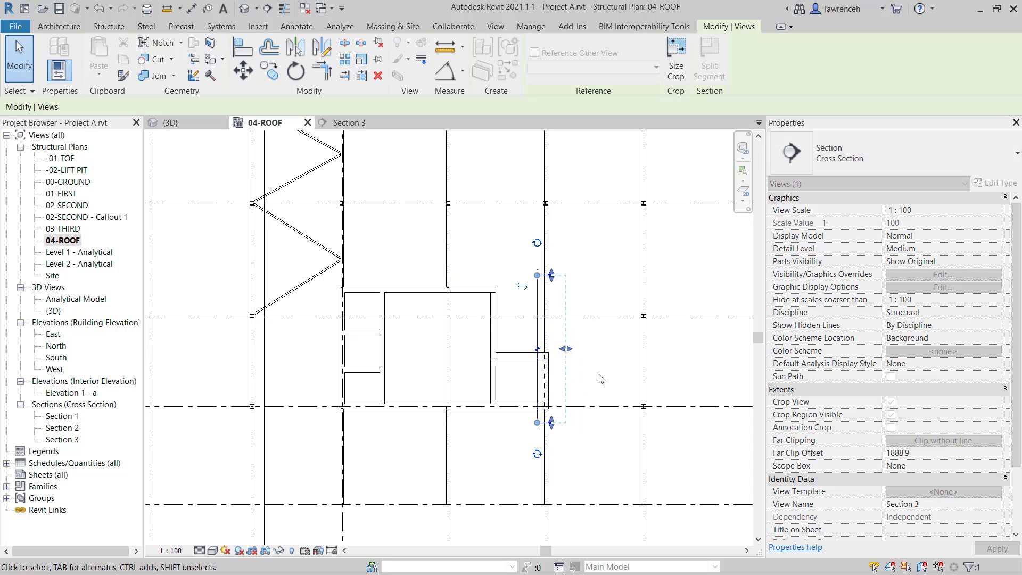
{"action": "left_click", "coordinate": [593, 390]}
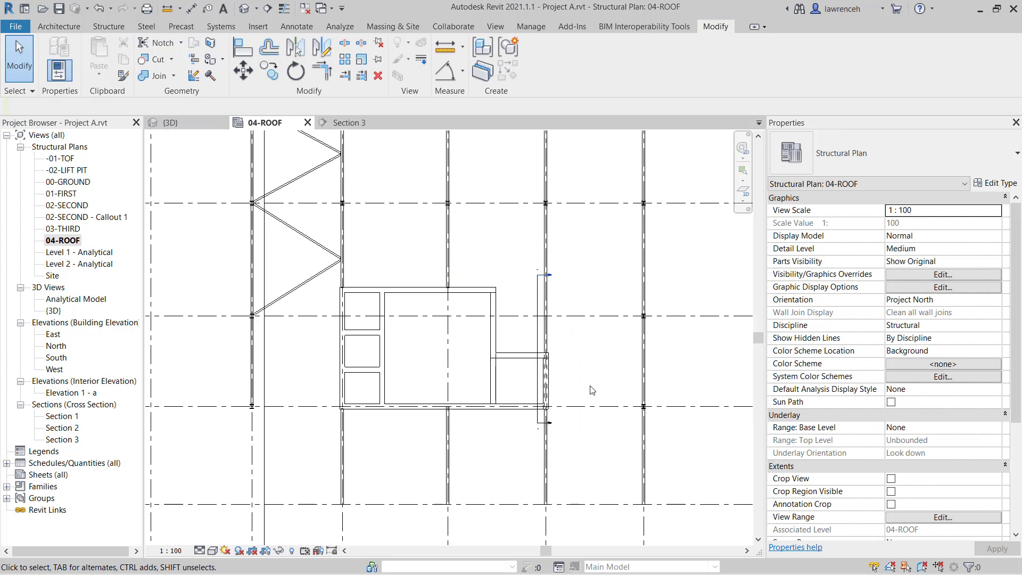
{"action": "double_click", "coordinate": [551, 276]}
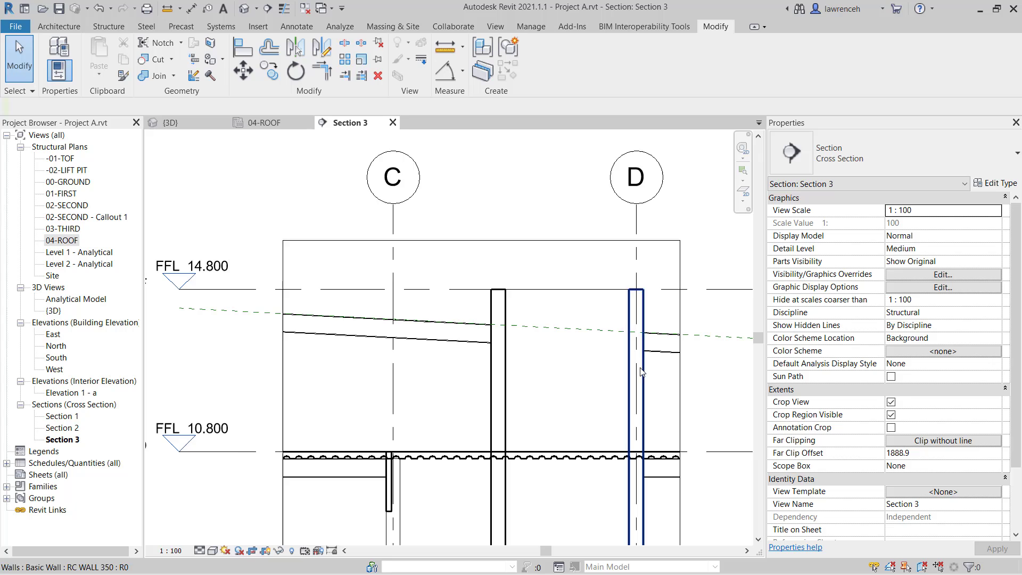
Split the roof beam where it meets the core wall and delete its middle piece
{"action": "scroll", "coordinate": [641, 373], "scroll_direction": "up", "scroll_amount": 3}
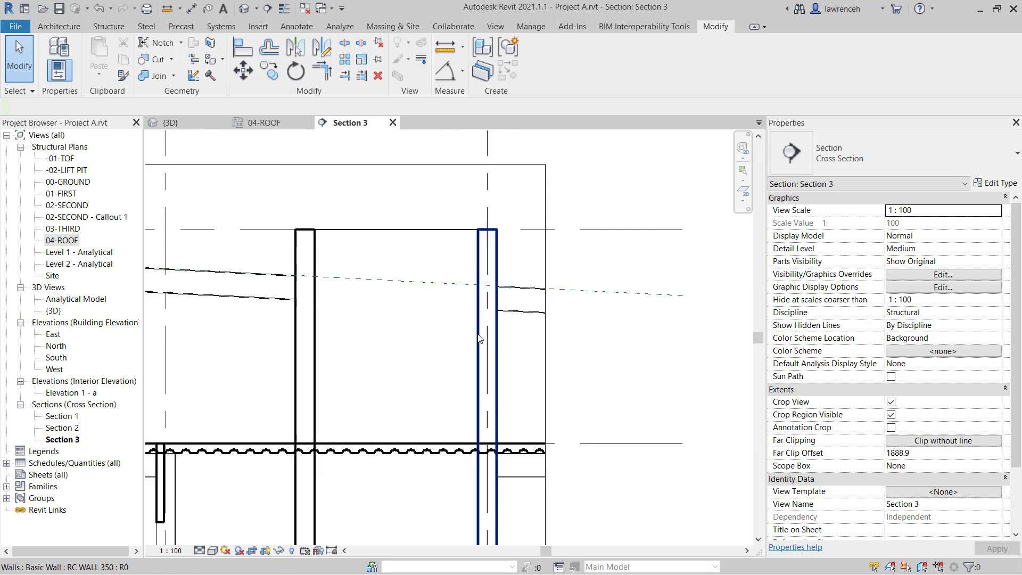
{"action": "left_click", "coordinate": [238, 267]}
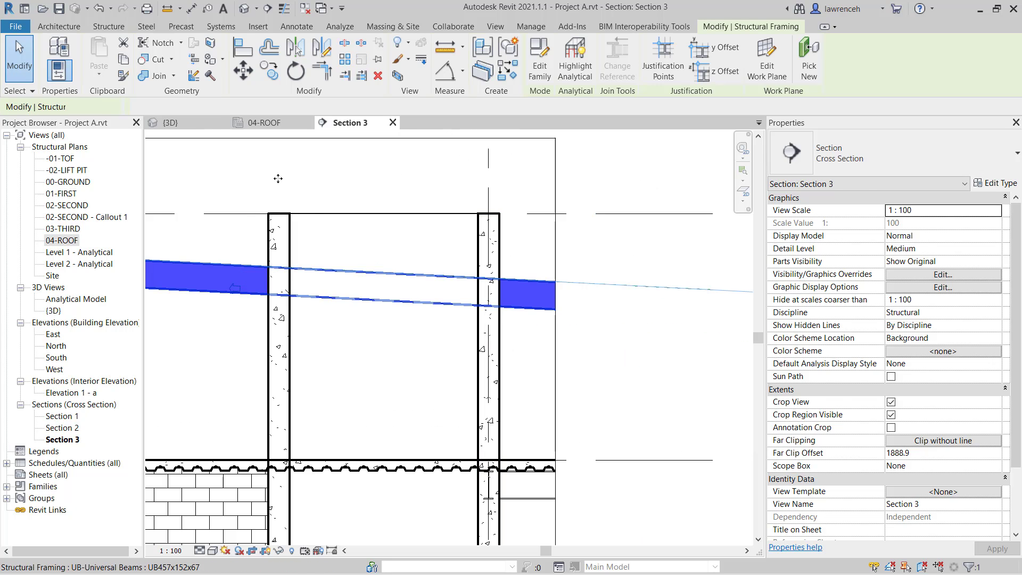
{"action": "left_click", "coordinate": [345, 42]}
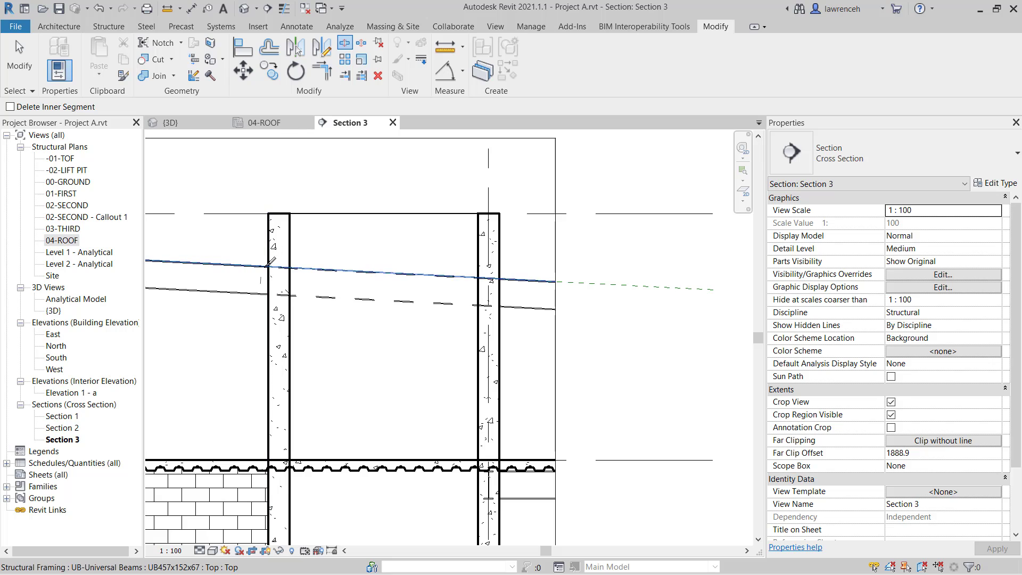
{"action": "left_click", "coordinate": [508, 278]}
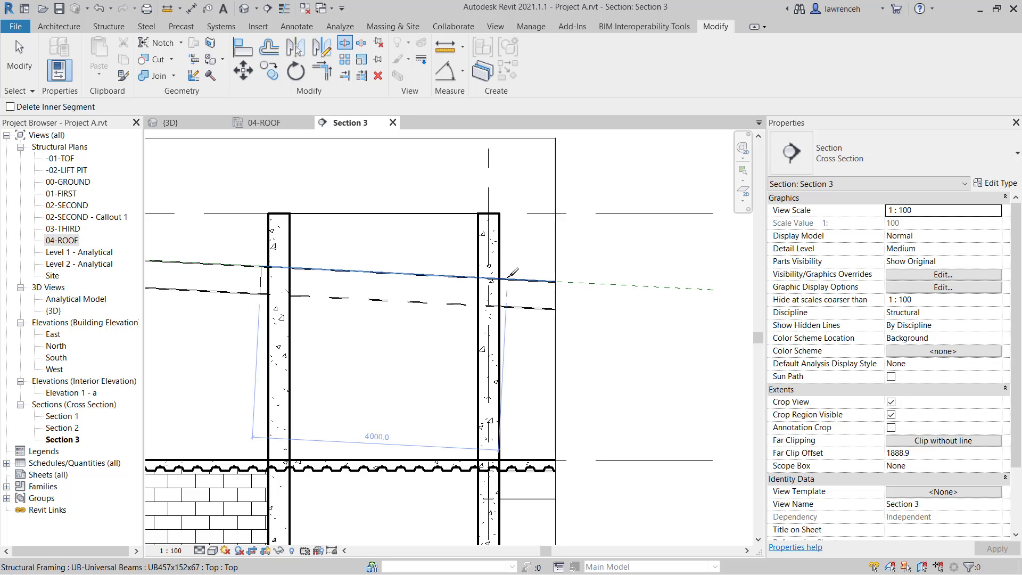
{"action": "key", "text": "Escape"}
{"action": "left_click", "coordinate": [429, 305]}
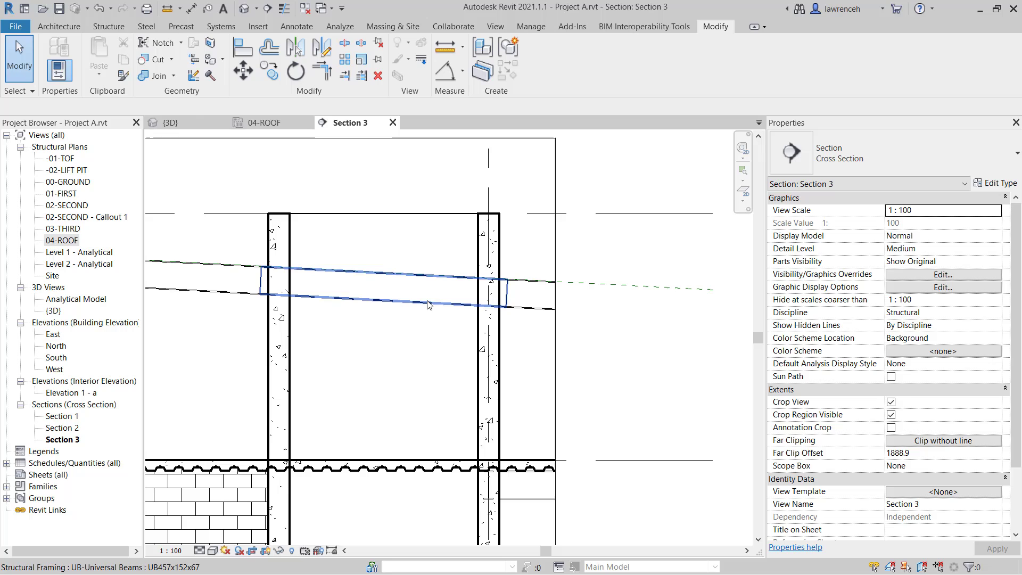
{"action": "key", "text": "Delete"}
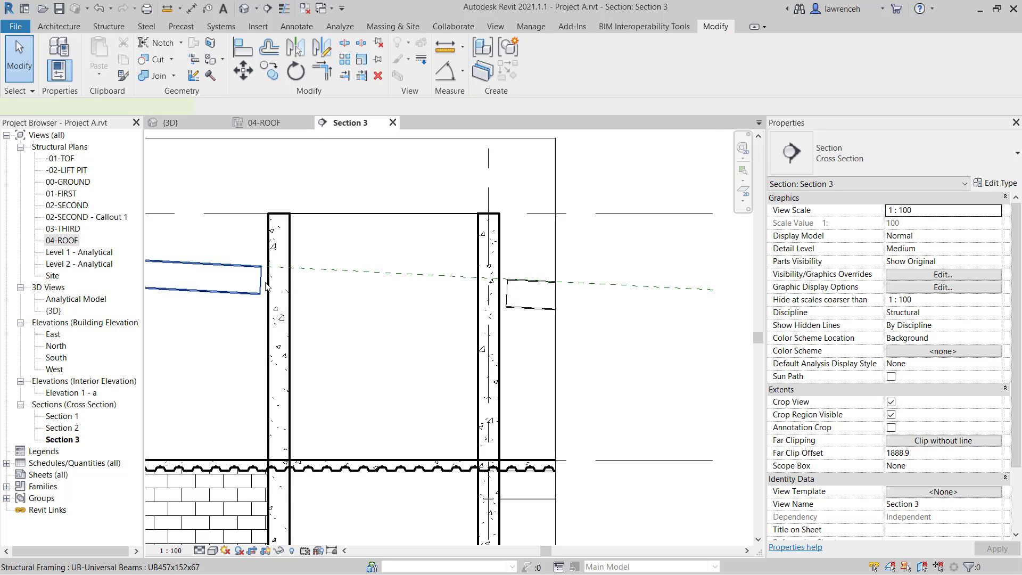
Extend the right beam piece into the core wall
{"action": "left_click", "coordinate": [266, 286]}
{"action": "scroll", "coordinate": [267, 286], "scroll_direction": "up", "scroll_amount": 4}
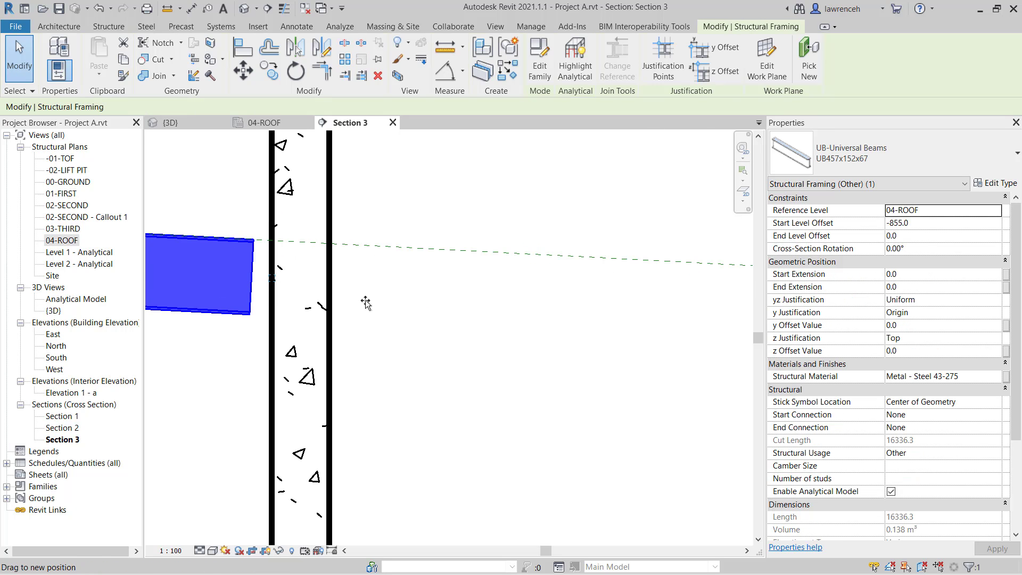
{"action": "scroll", "coordinate": [365, 302], "scroll_direction": "down", "scroll_amount": 2}
{"action": "middle_click_drag", "start_coordinate": [429, 344], "coordinate": [232, 351]}
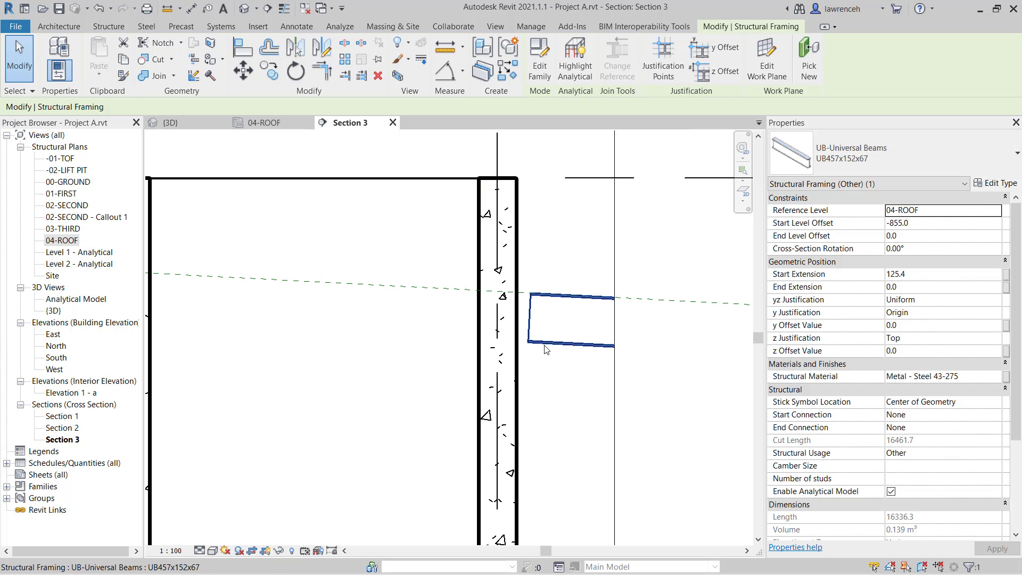
{"action": "left_click", "coordinate": [527, 335]}
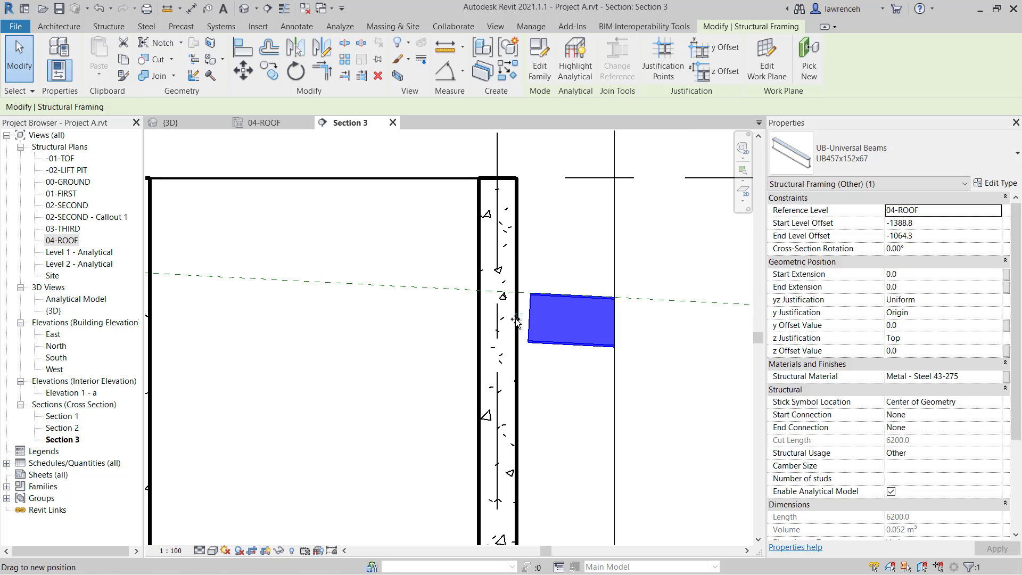
{"action": "left_click_drag", "start_coordinate": [516, 319], "coordinate": [511, 320]}
{"action": "scroll", "coordinate": [380, 229], "scroll_direction": "down", "scroll_amount": 3}
{"action": "left_click", "coordinate": [380, 229]}
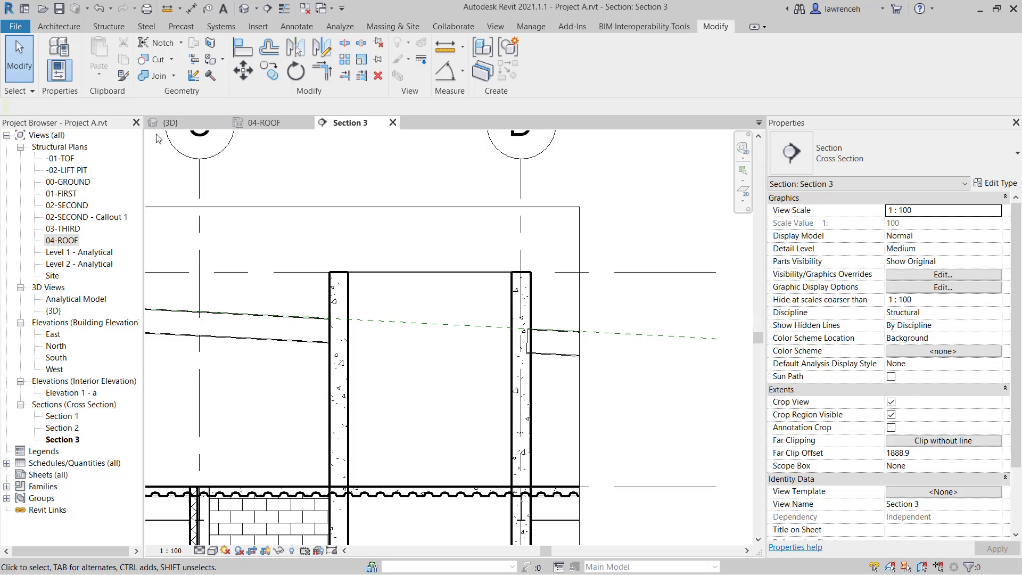
Orbit the 3D view to inspect the UB457x152x67 roof beams ending at the core walls
{"action": "left_click", "coordinate": [169, 122]}
{"action": "middle_click_drag", "start_coordinate": [558, 364], "coordinate": [535, 290], "text": "shift"}
{"action": "scroll", "coordinate": [535, 290], "scroll_direction": "down", "scroll_amount": 5}
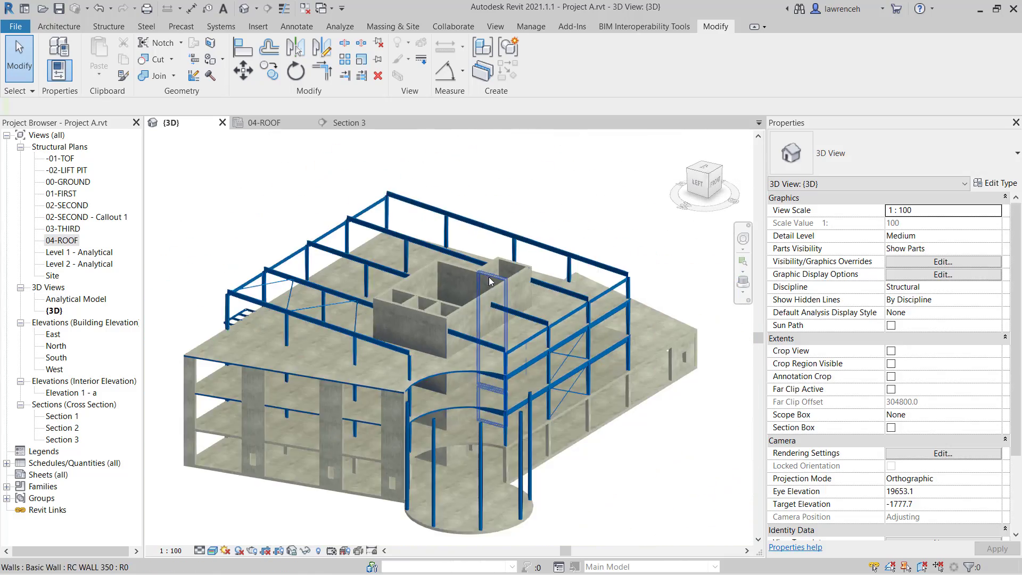
{"action": "scroll", "coordinate": [372, 319], "scroll_direction": "up", "scroll_amount": 3}
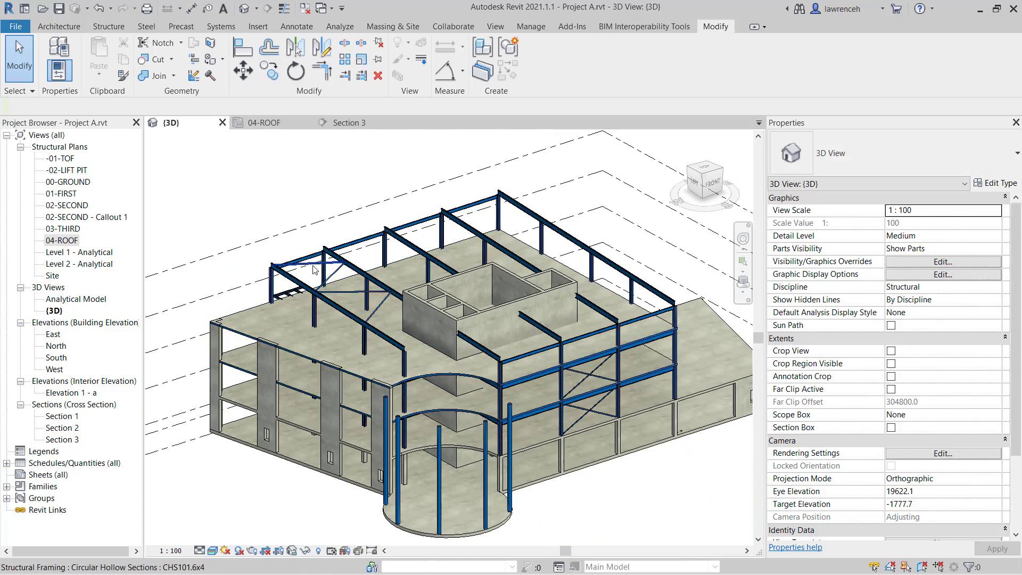
{"action": "middle_click_drag", "start_coordinate": [424, 298], "coordinate": [479, 292], "text": "shift"}
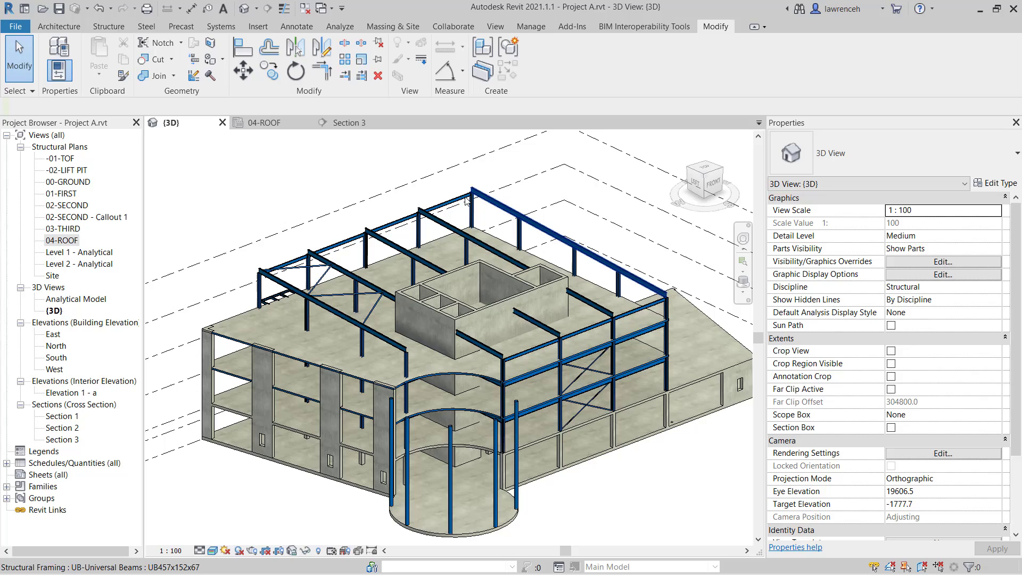
{"action": "middle_click_drag", "start_coordinate": [573, 345], "coordinate": [316, 189], "text": "shift"}
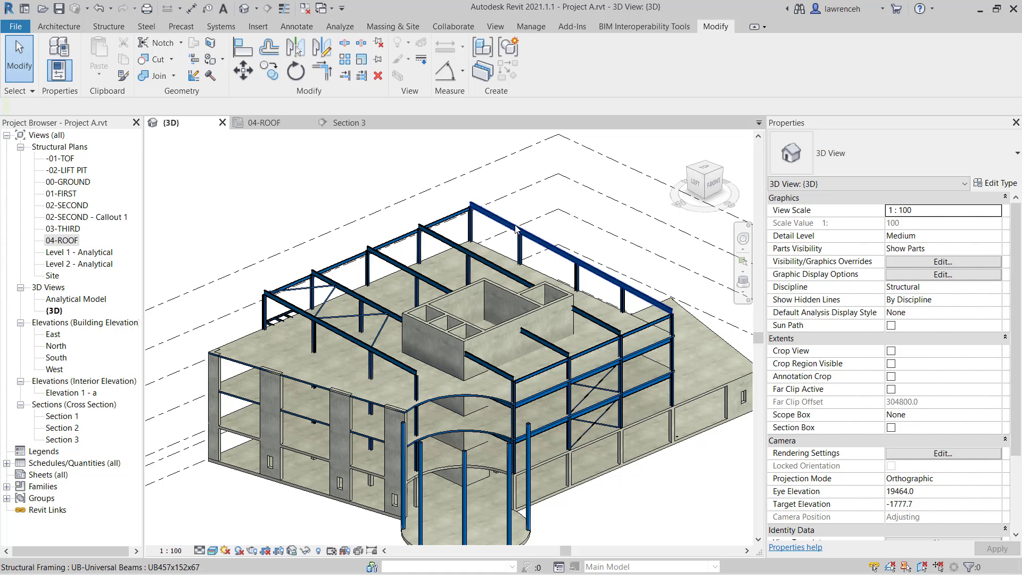